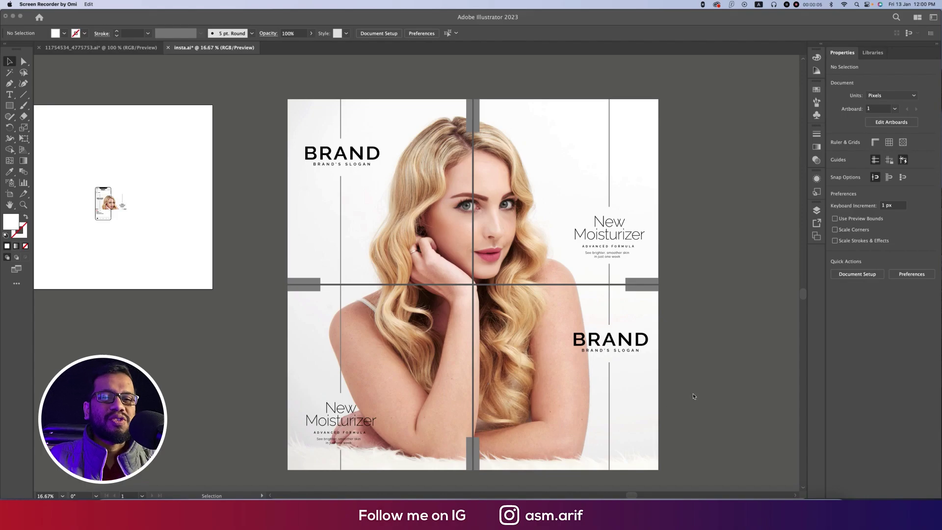
- Examine the finished phone mockup and the four-part Instagram post grid in the insta.ai document
left_click(631, 364)
key("space")
scroll(197, 324, "left", 10)
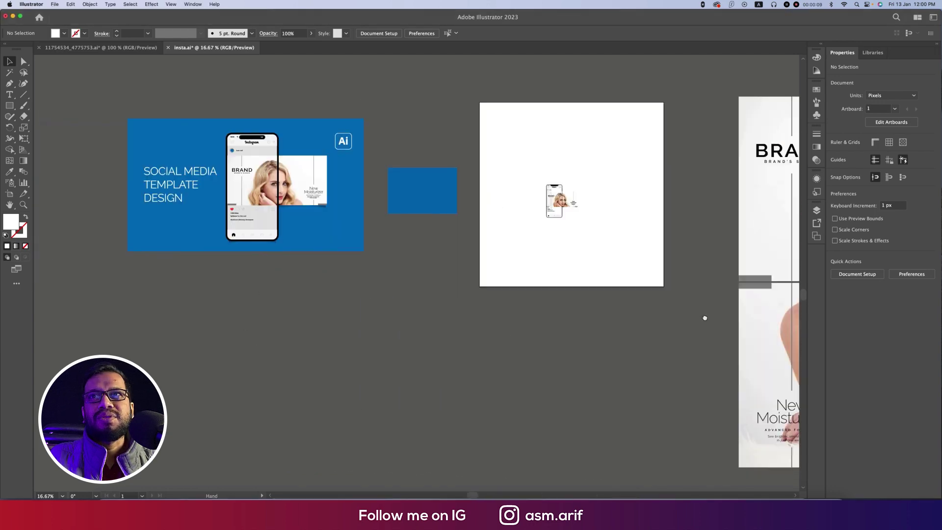
scroll(387, 152, "up", 4)
scroll(387, 152, "down", 2)
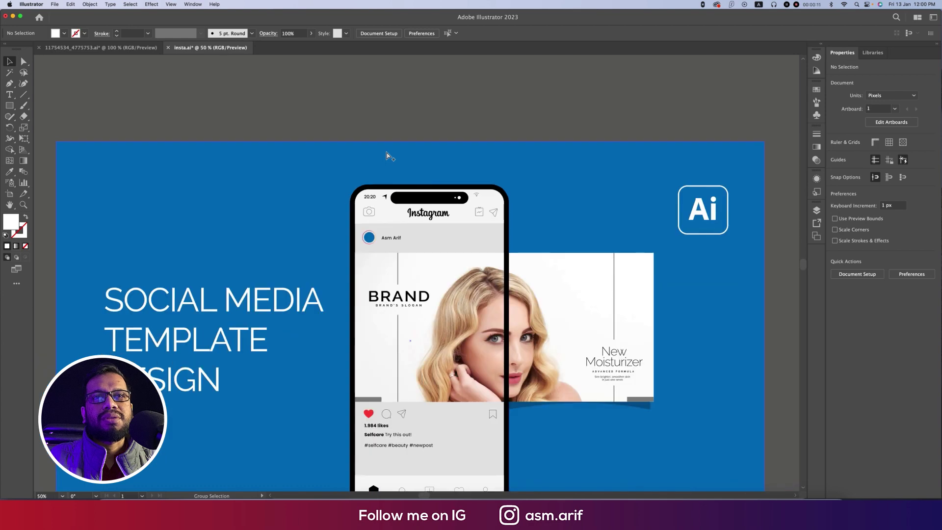
scroll(444, 290, "down", 2)
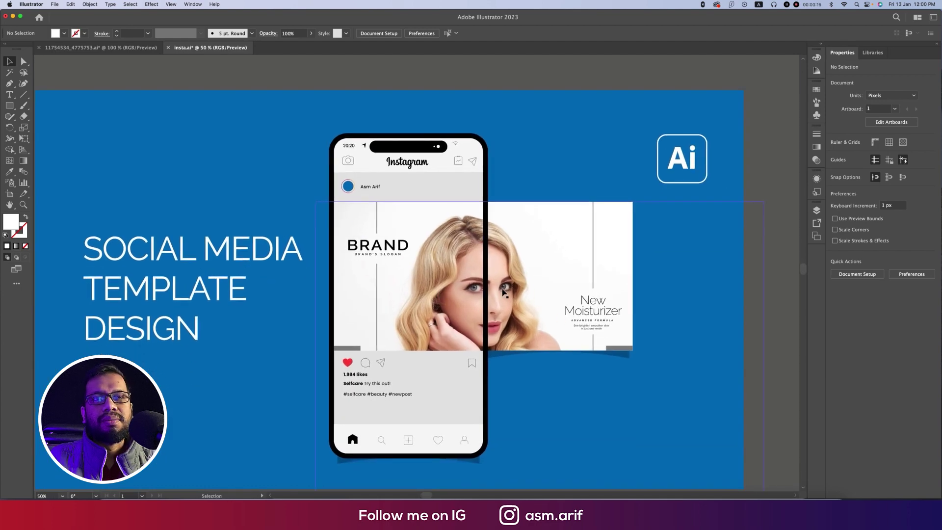
scroll(574, 305, "right", 12)
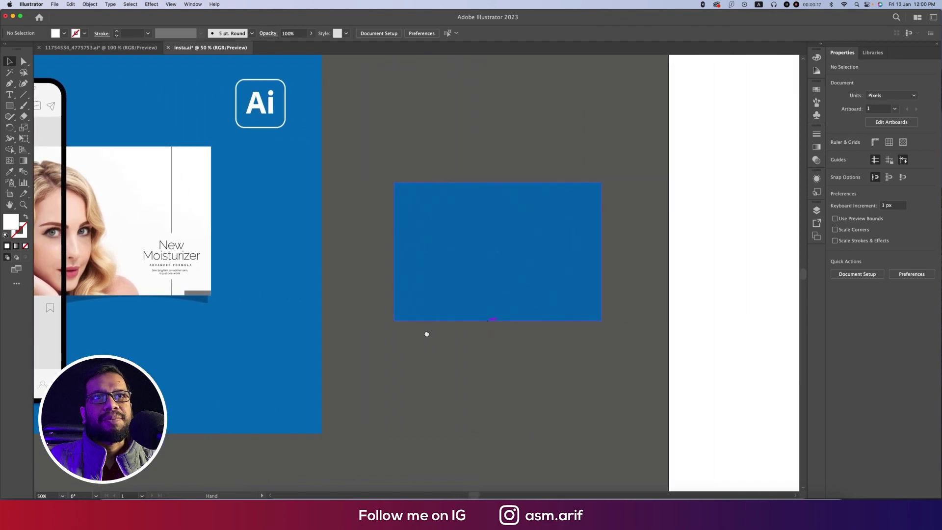
scroll(668, 357, "right", 8)
scroll(390, 295, "down", 2)
scroll(294, 290, "right", 8)
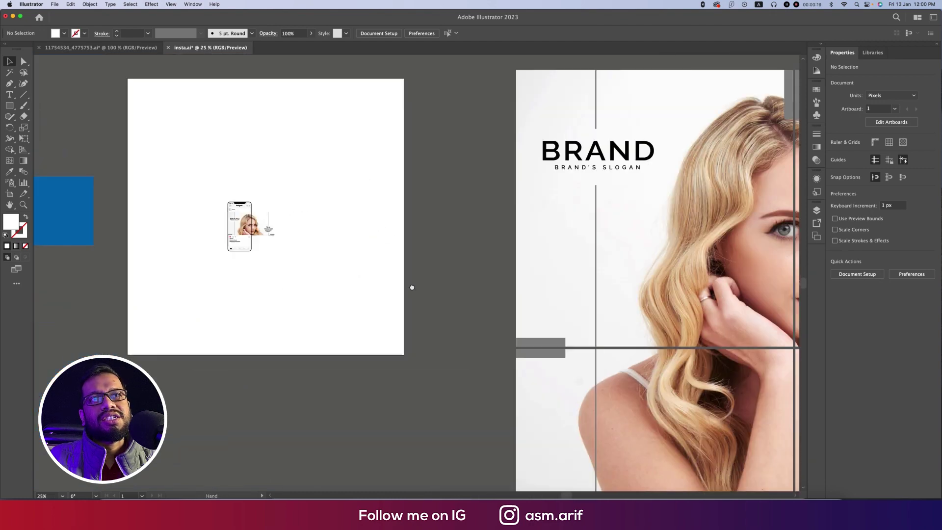
scroll(471, 298, "down", 2)
scroll(589, 319, "right", 5)
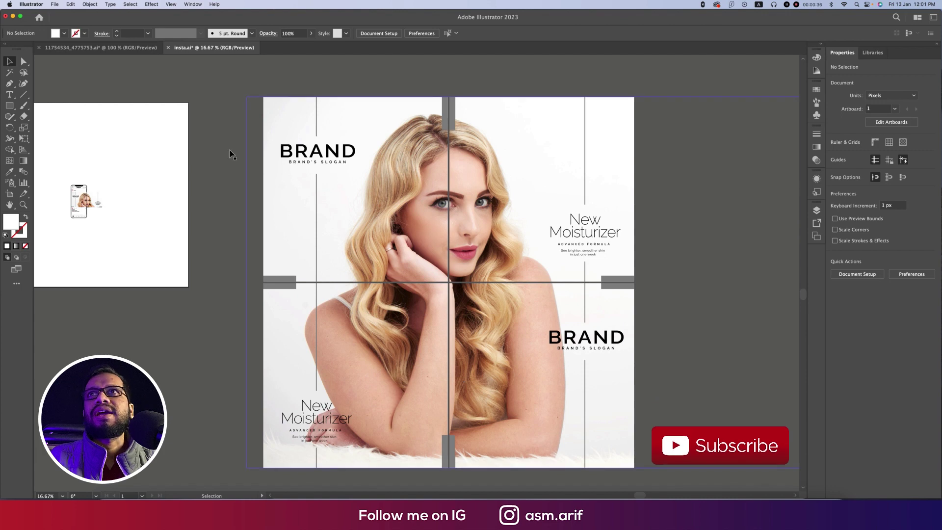
- Create a new document from the recent 2000 x 2000 px print preset
left_click(55, 4)
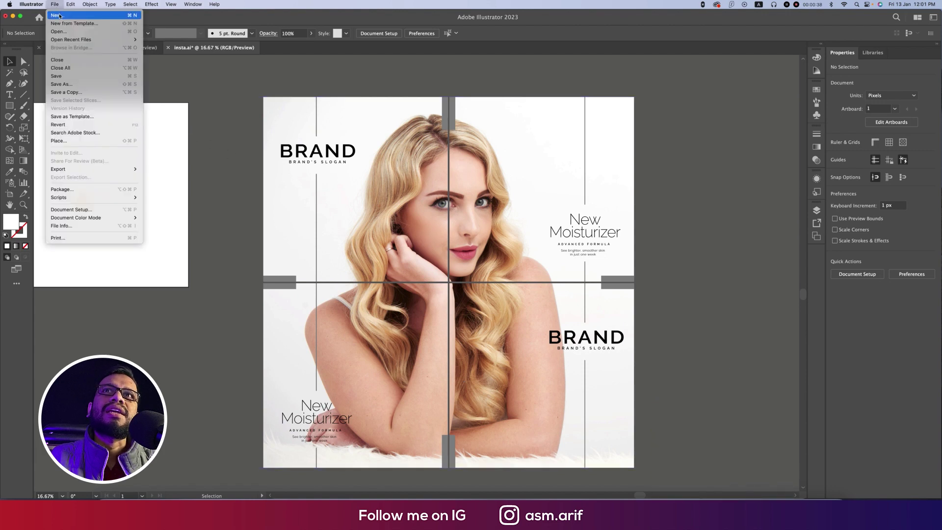
left_click(61, 14)
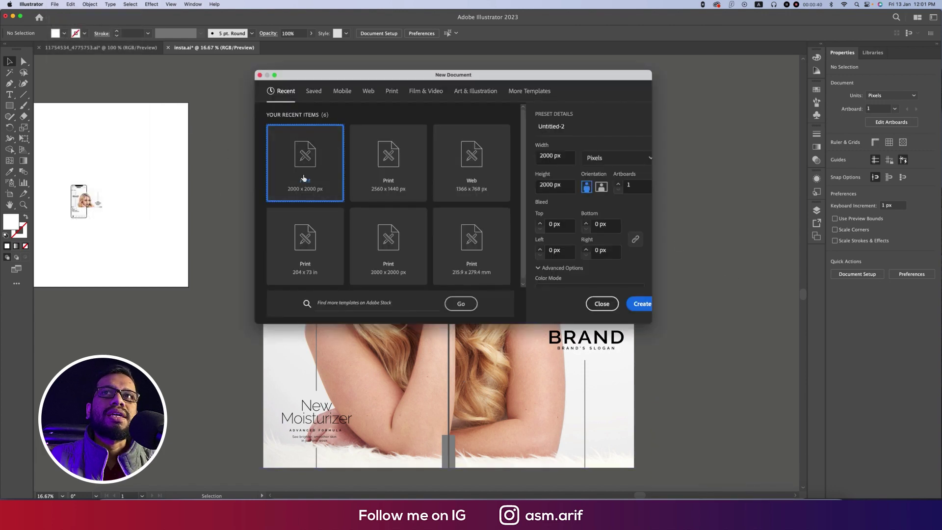
left_click(640, 304)
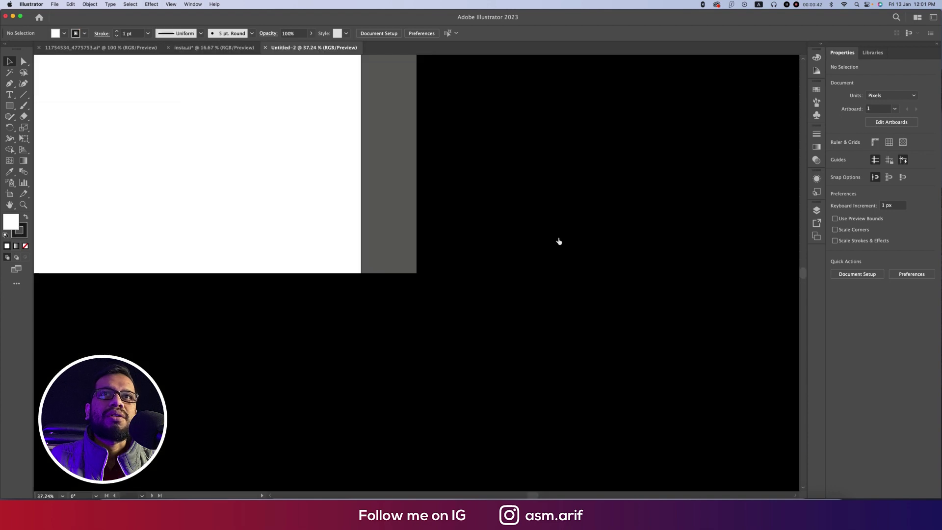
- Draw a 2000 × 2000 px square with the Rectangle tool and position it beside the artboard, on its right
scroll(437, 251, "down", 2)
scroll(437, 247, "down", 1)
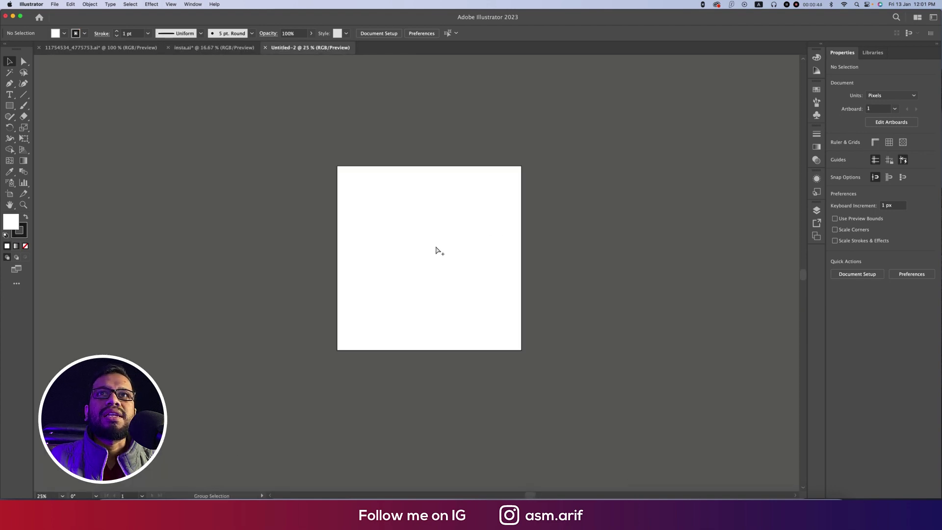
scroll(517, 265, "right", 5)
left_click_drag(476, 265, 491, 266)
left_click_drag(9, 105, 47, 104)
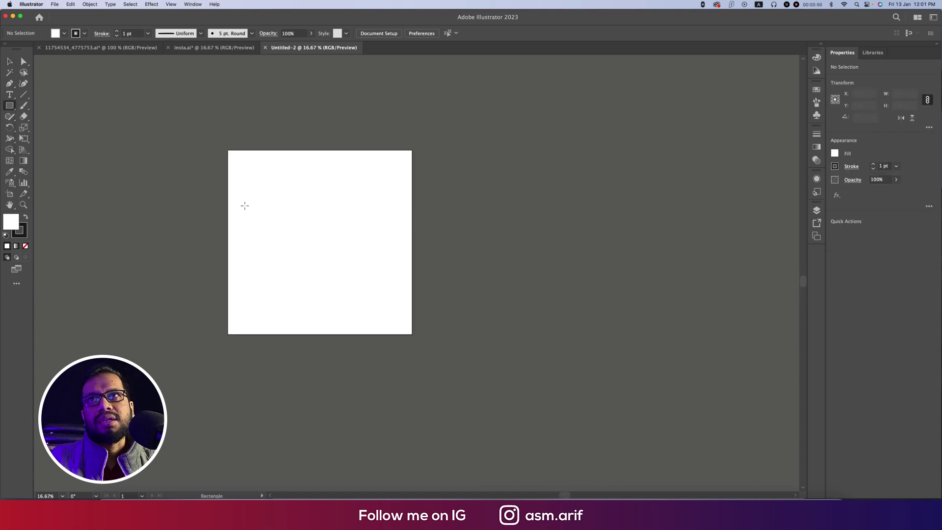
left_click_drag(414, 151, 550, 335)
left_click(8, 61)
scroll(169, 157, "down", 1)
scroll(248, 189, "right", 5)
left_click_drag(365, 254, 436, 255)
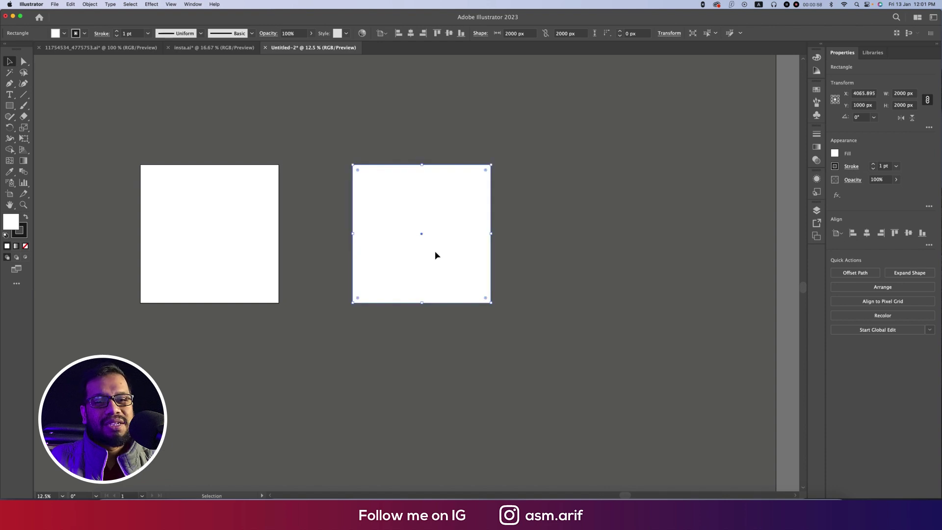
- Duplicate the square to its right, leaving a narrow gap between the two
left_click(538, 263)
scroll(538, 263, "right", 2)
left_click_drag(439, 261, 535, 249)
- Select both squares and set their stroke to none
left_click_drag(427, 122, 570, 287)
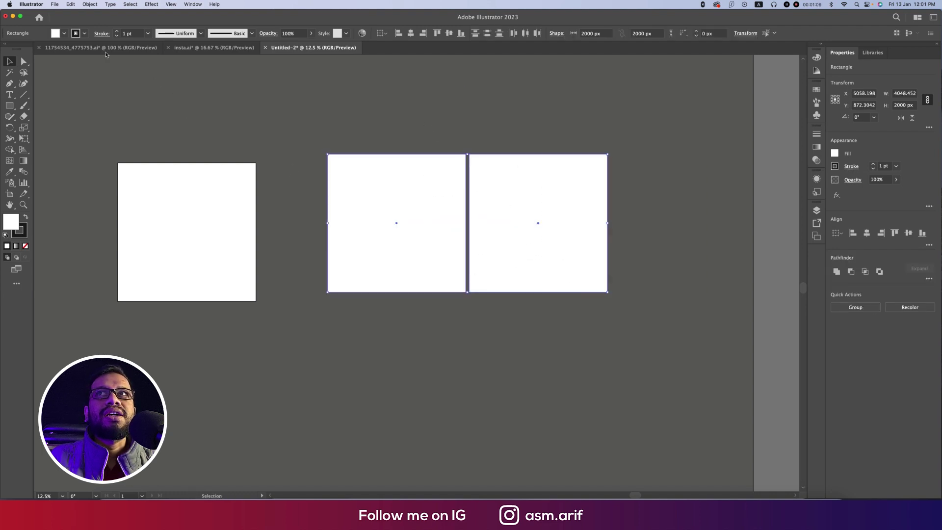
left_click(84, 35)
left_click(7, 50)
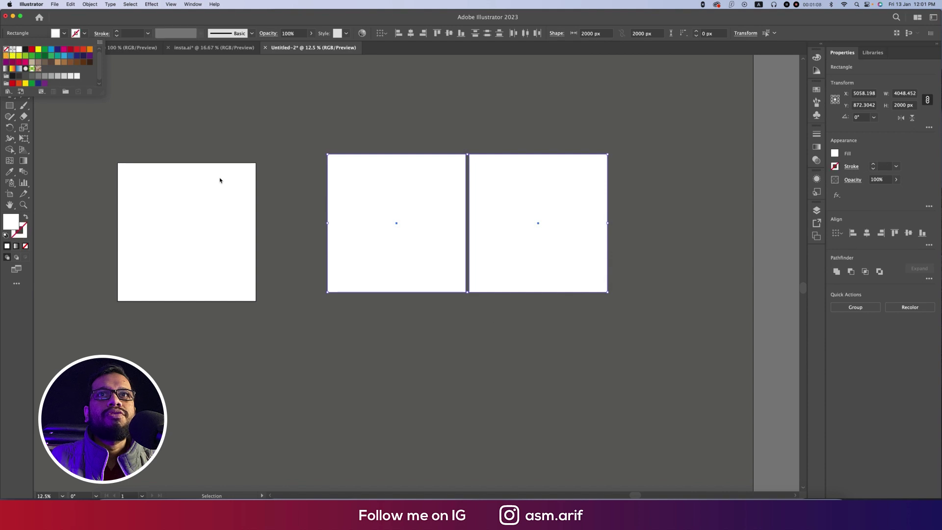
left_click(534, 339)
- Duplicate the pair of squares directly below with the same narrow gap to form a two-by-two grid
left_click(547, 342)
left_click_drag(526, 287, 537, 394)
left_click(628, 383)
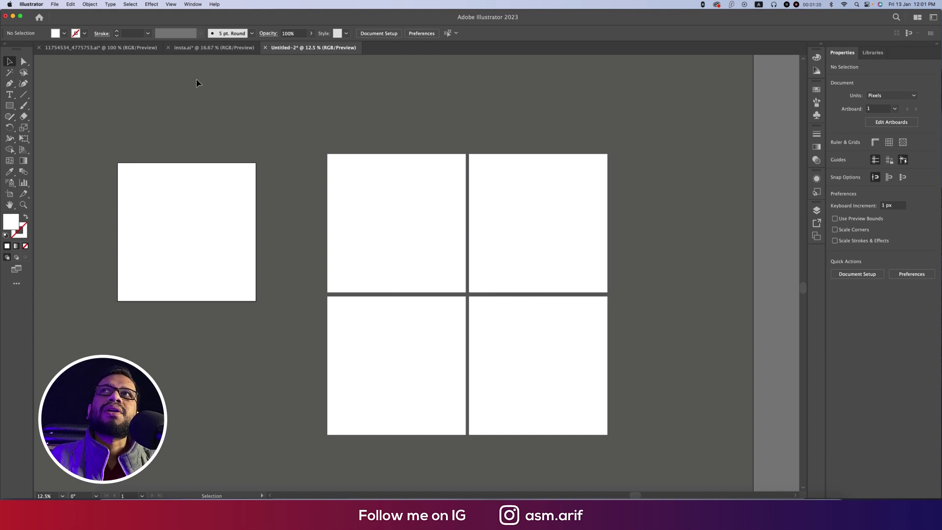
- Place the angelic-young-woman photo from Downloads, starting at the grid's upper-left corner and scaled to span its full height
left_click(59, 6)
left_click(73, 142)
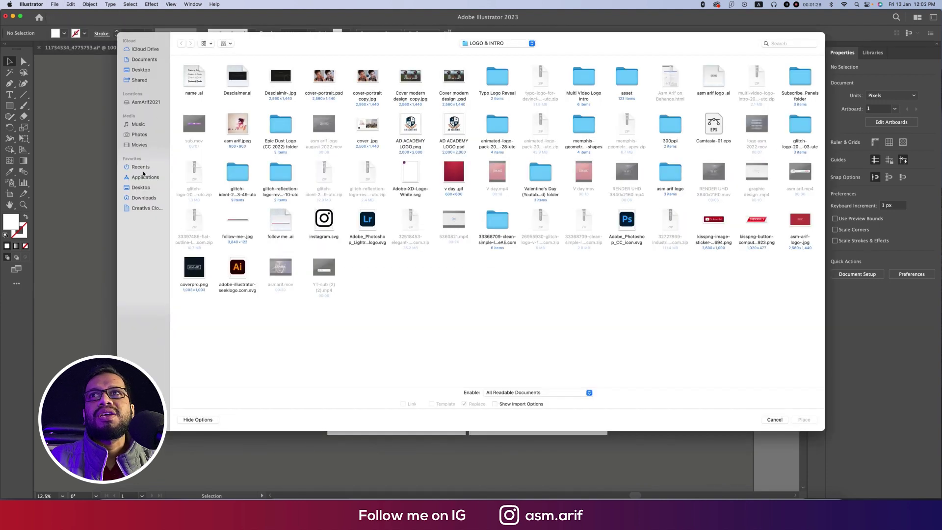
left_click(149, 197)
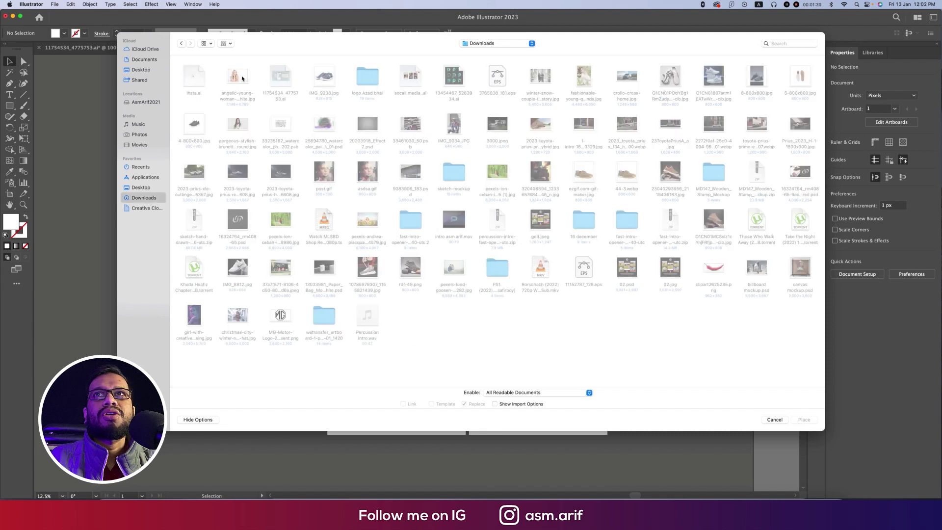
left_click(239, 78)
left_click(805, 420)
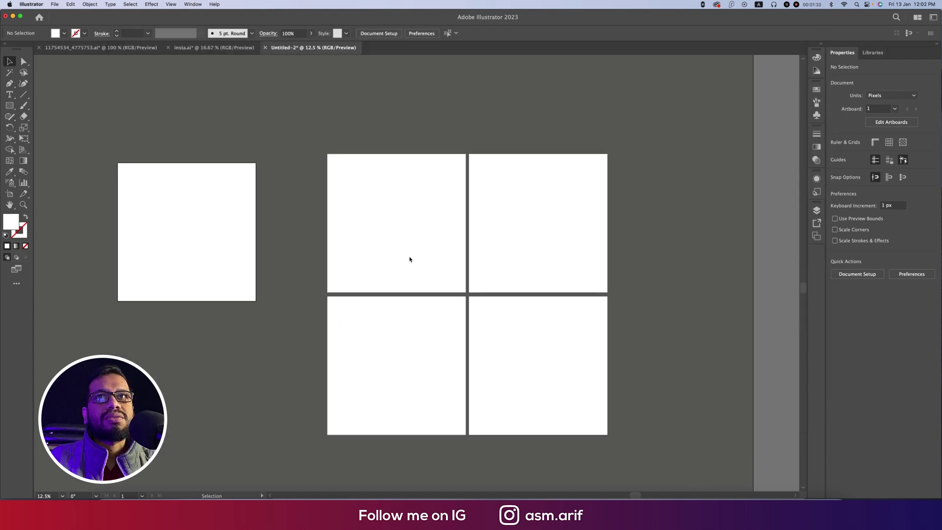
left_click_drag(328, 154, 753, 481)
key("super")
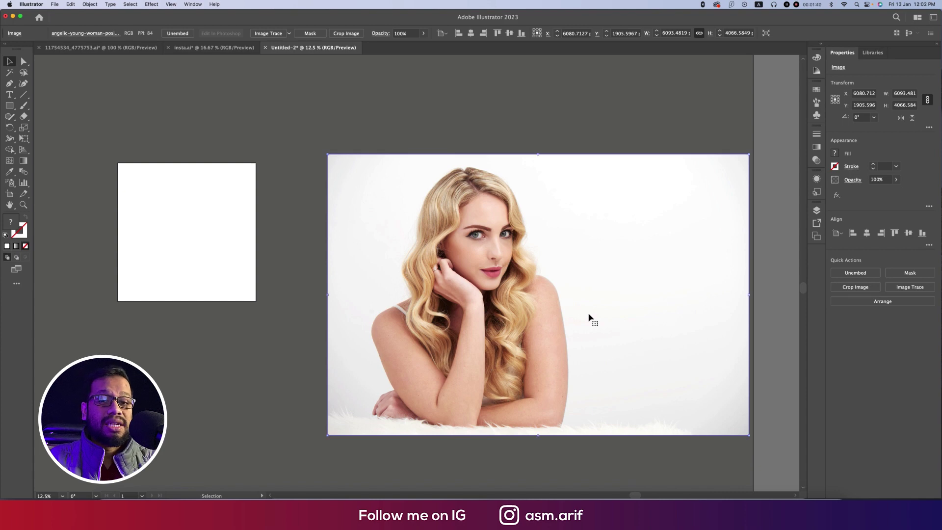
- Send the placed photo to the back, behind the four squares
right_click(563, 213)
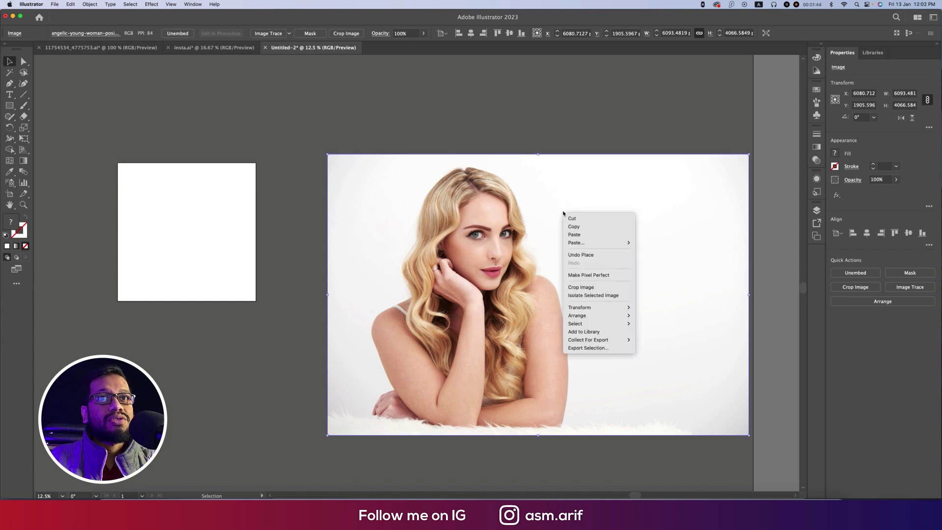
mouse_move(604, 315)
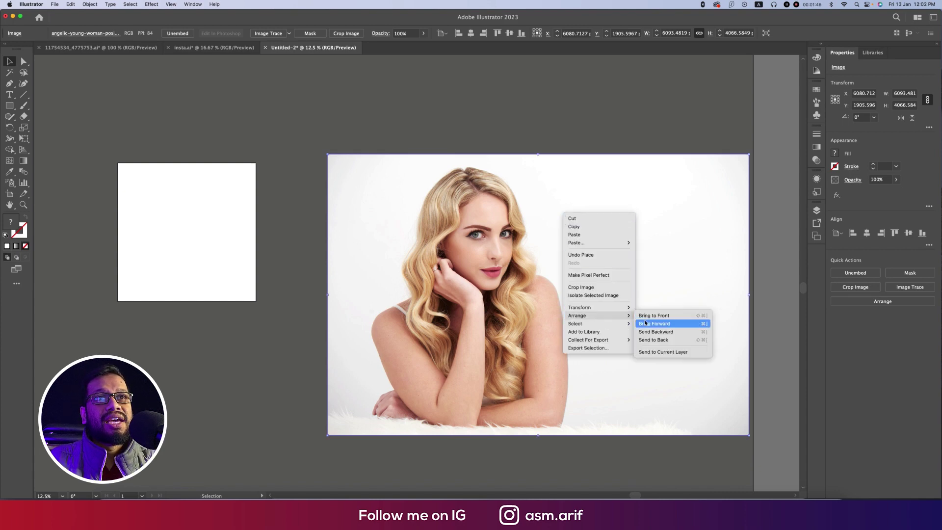
left_click(658, 340)
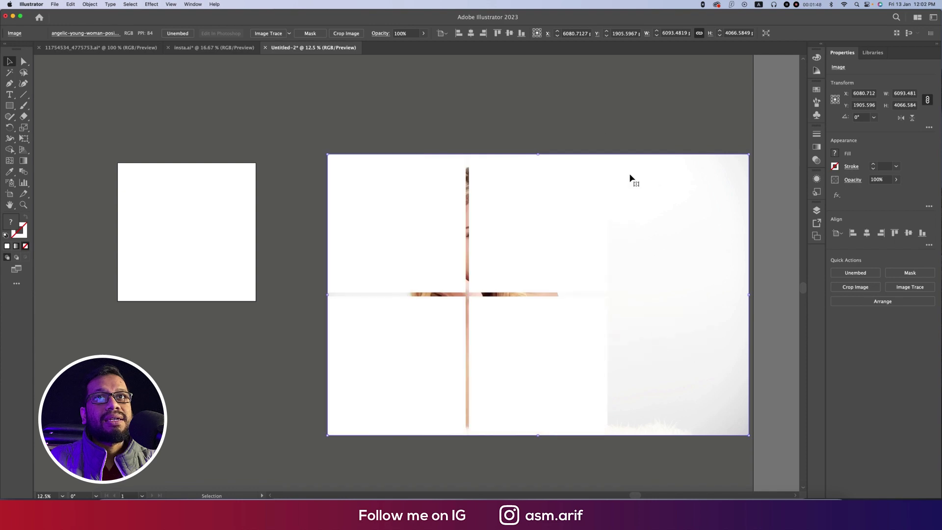
left_click(540, 105)
left_click(665, 246)
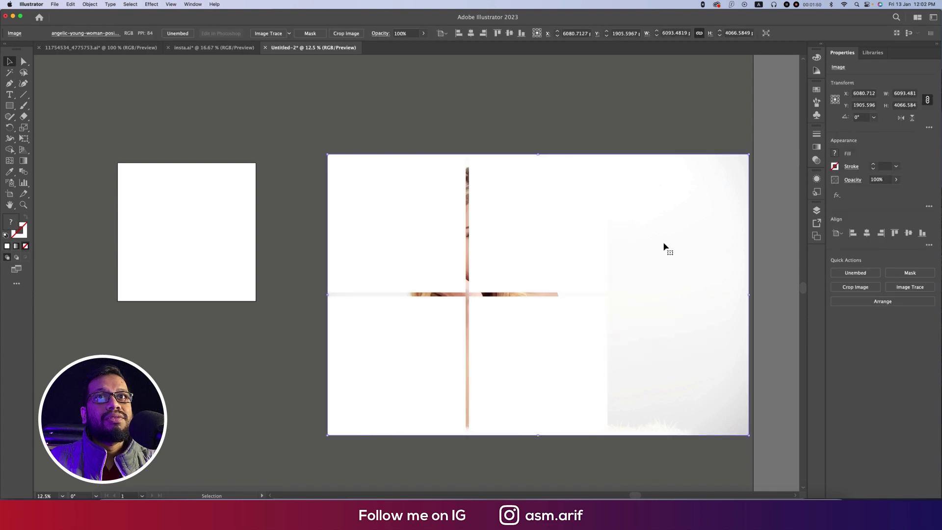
- Select all four white squares and fill them with a blue swatch
left_click(393, 222)
left_click(509, 228, "shift")
left_click(407, 339, "shift")
left_click(509, 346, "shift")
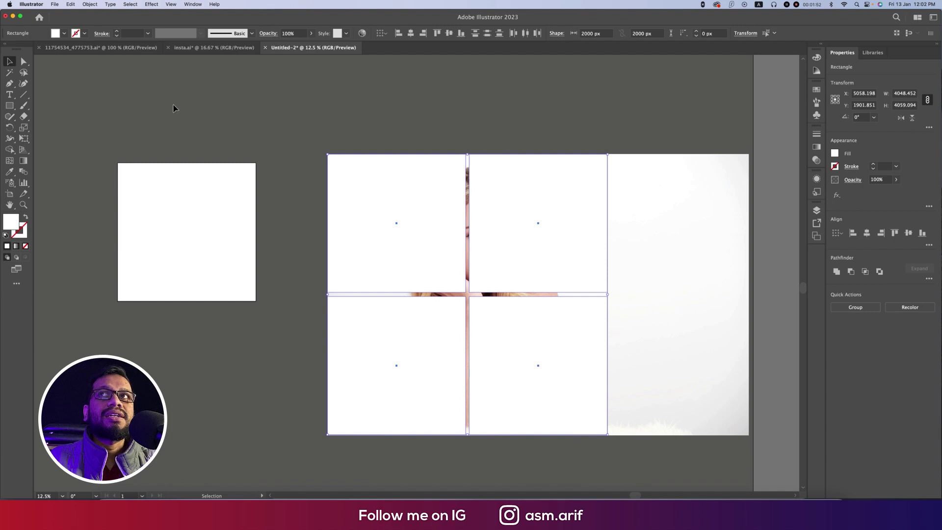
left_click(64, 33)
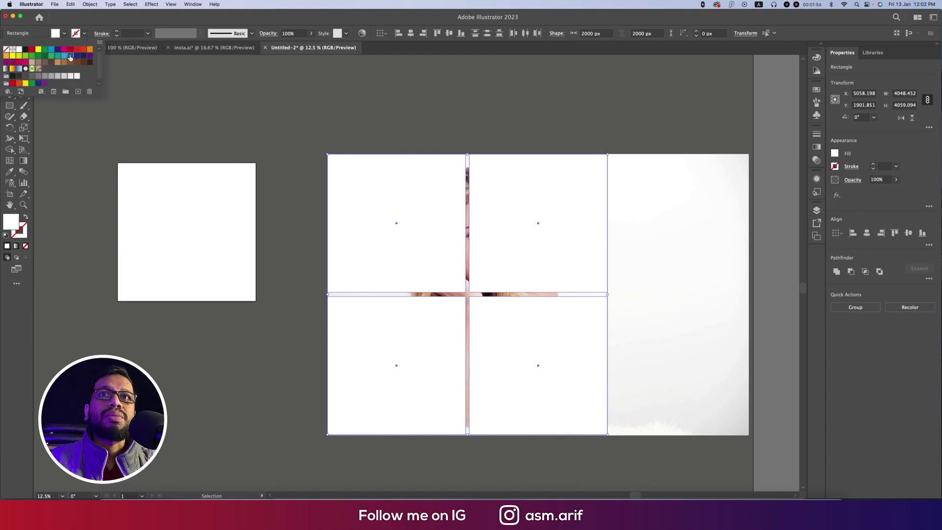
left_click(70, 58)
left_click(434, 111)
- Select the photo behind the blue squares and duplicate it in place
left_click(399, 183)
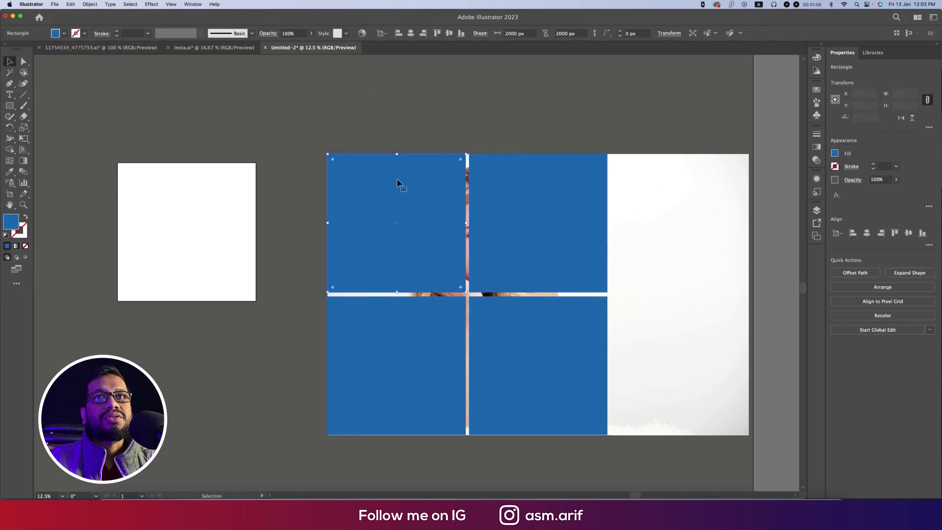
left_click(627, 219)
left_click(481, 348)
left_click(671, 307)
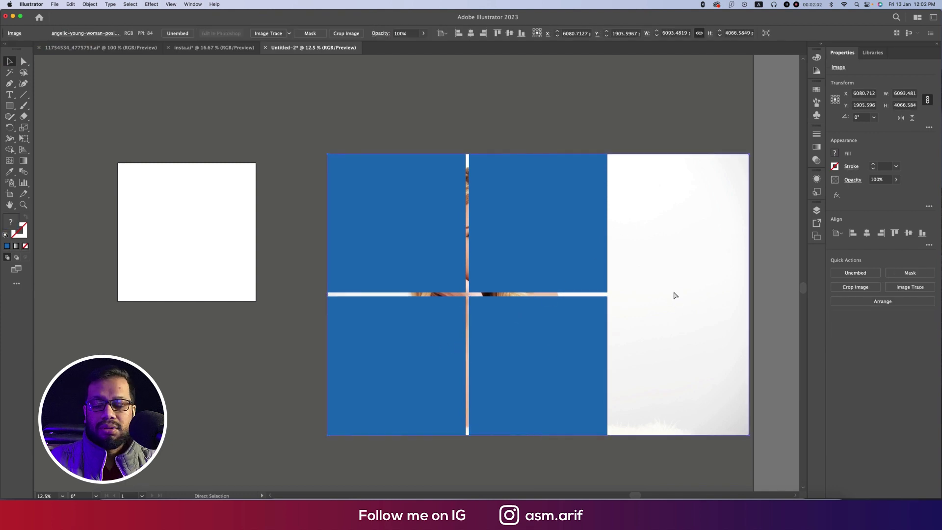
left_click(574, 124)
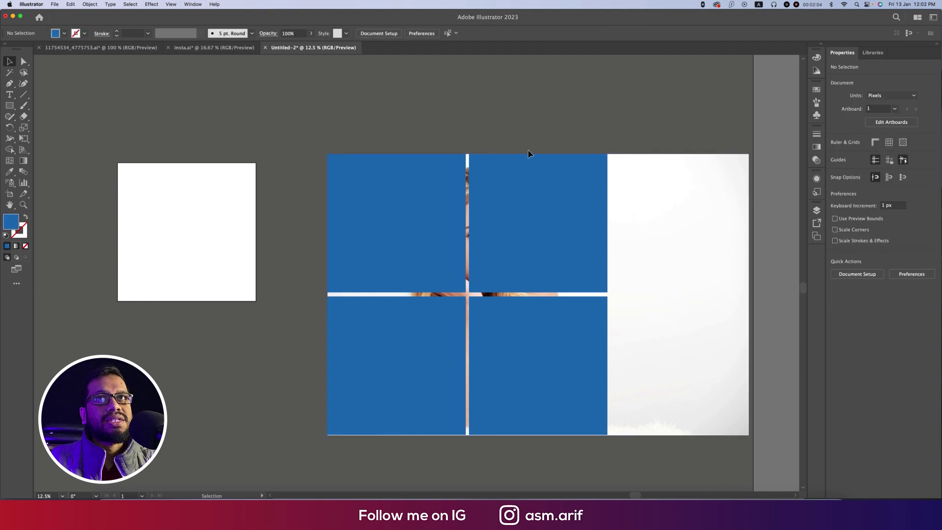
- Shift the stacked photos slightly left and up so the woman sits centred behind the blue grid
left_click(380, 251)
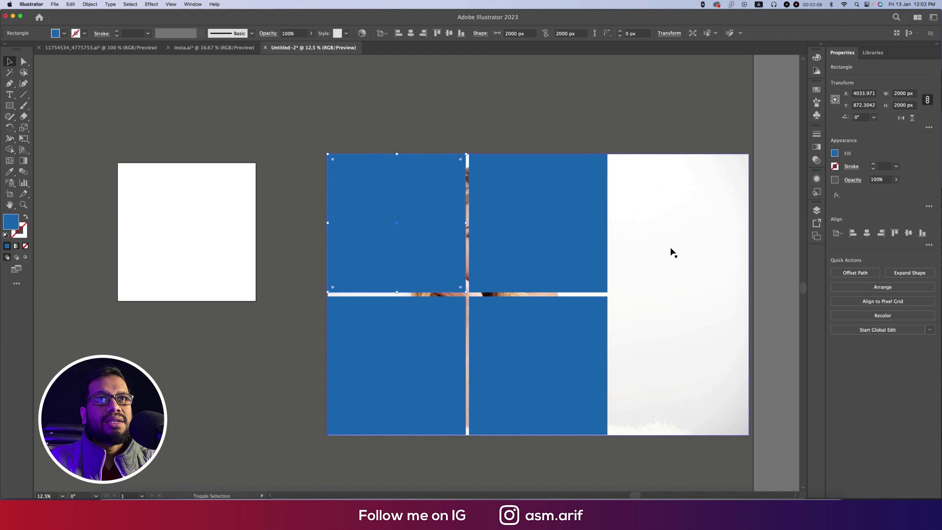
left_click(671, 248, "shift")
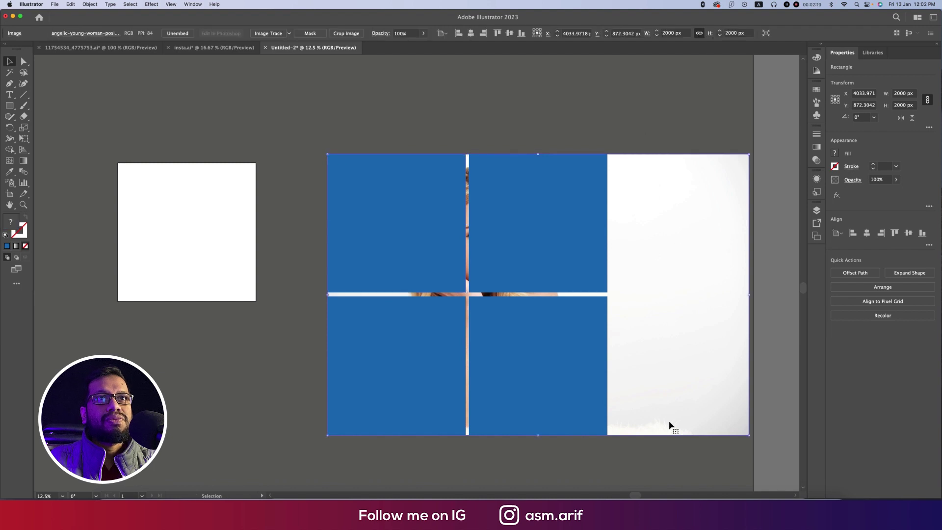
left_click_drag(686, 284, 665, 284)
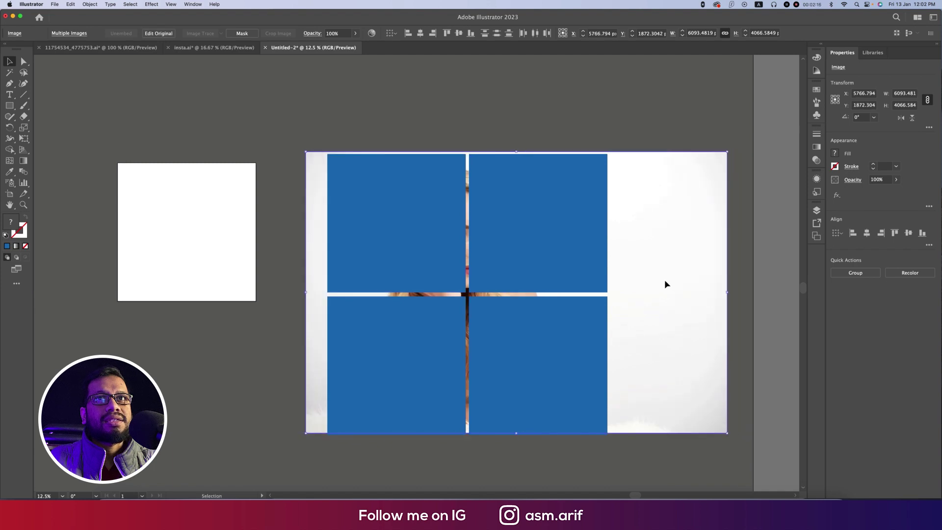
left_click(574, 138)
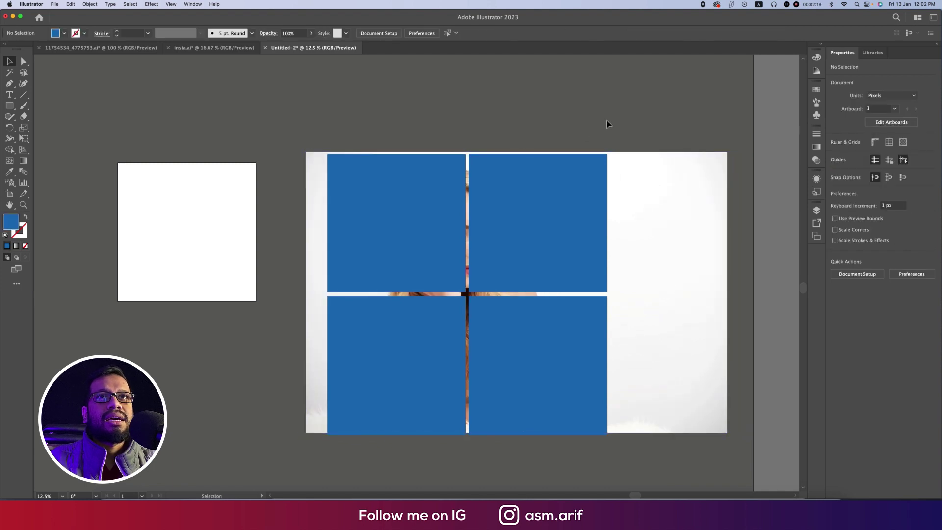
- Clip a copy of the photo into each of the two upper blue squares using clipping masks
left_click(419, 217)
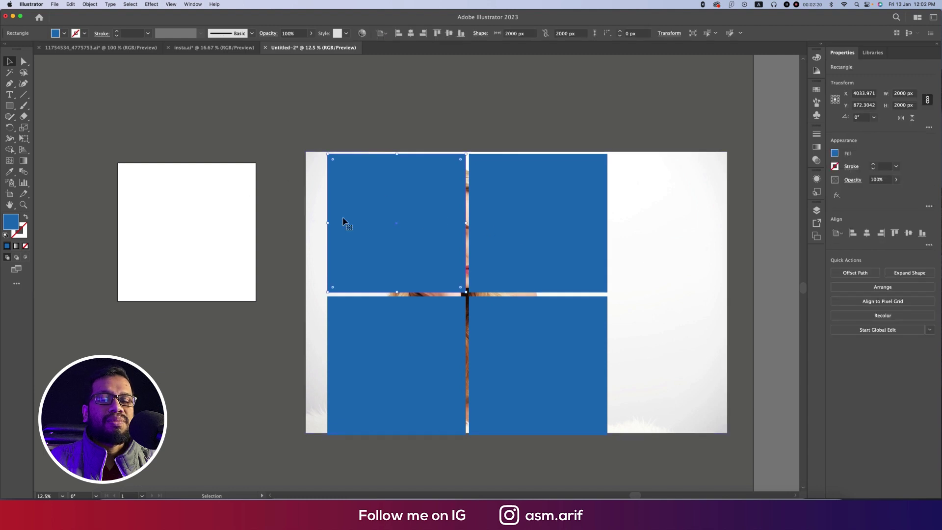
left_click(649, 246, "shift")
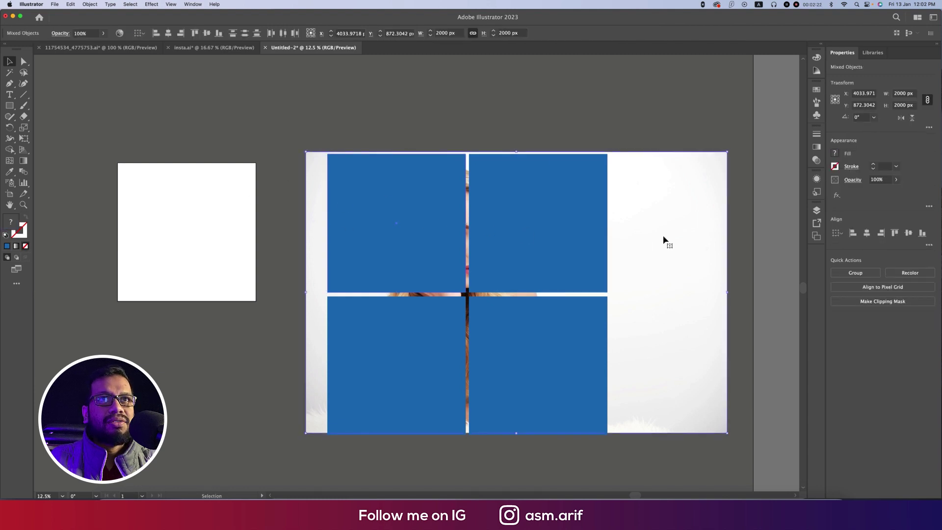
right_click(422, 228)
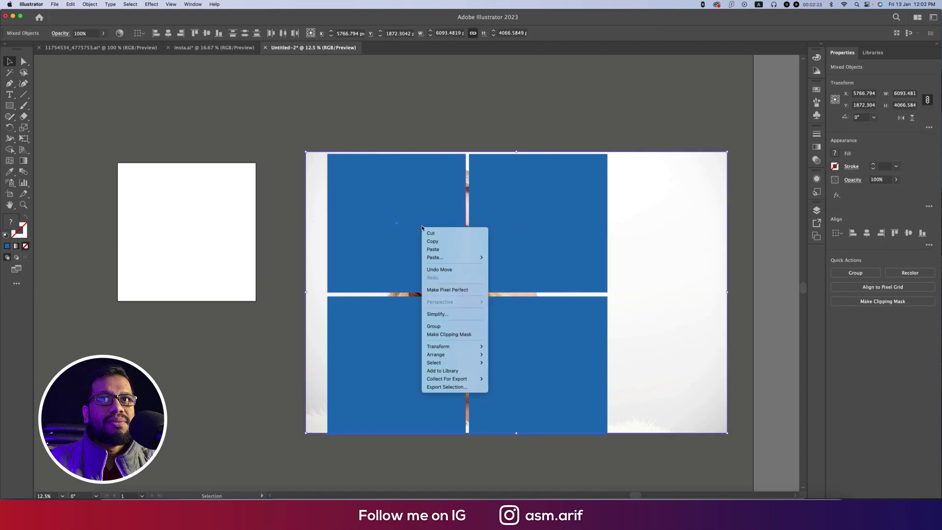
left_click(449, 334)
left_click(549, 259)
left_click(645, 258, "shift")
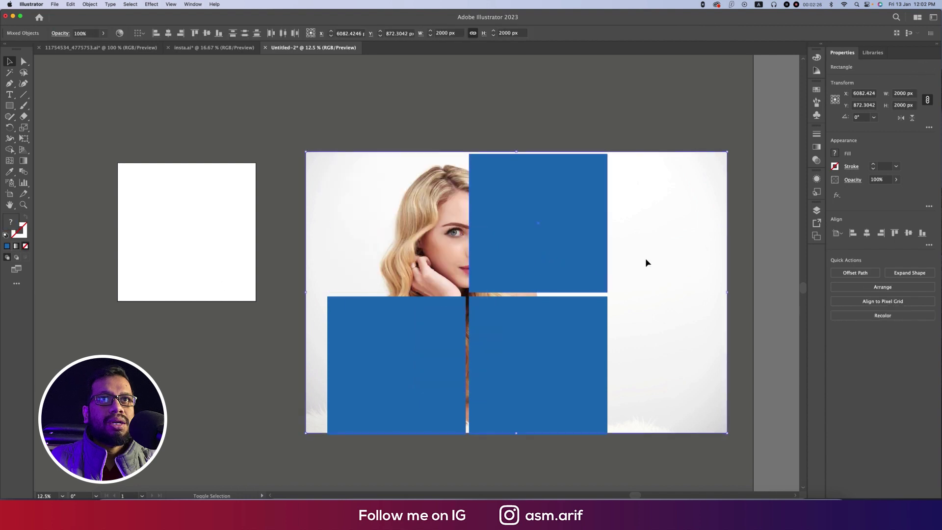
right_click(563, 239)
left_click(577, 346)
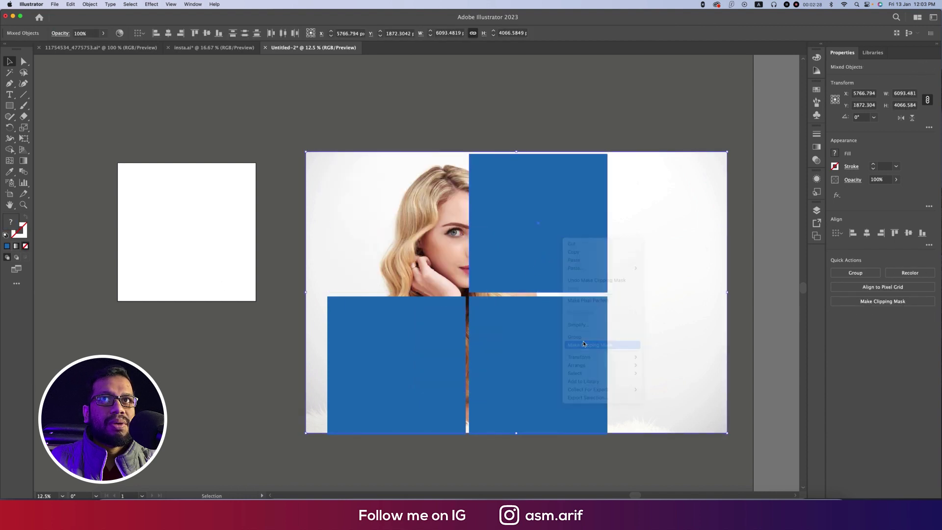
- Clip the remaining photo copies into the lower-left and lower-right blue squares using clipping masks
left_click(601, 365)
left_click(637, 373, "shift")
right_click(433, 332)
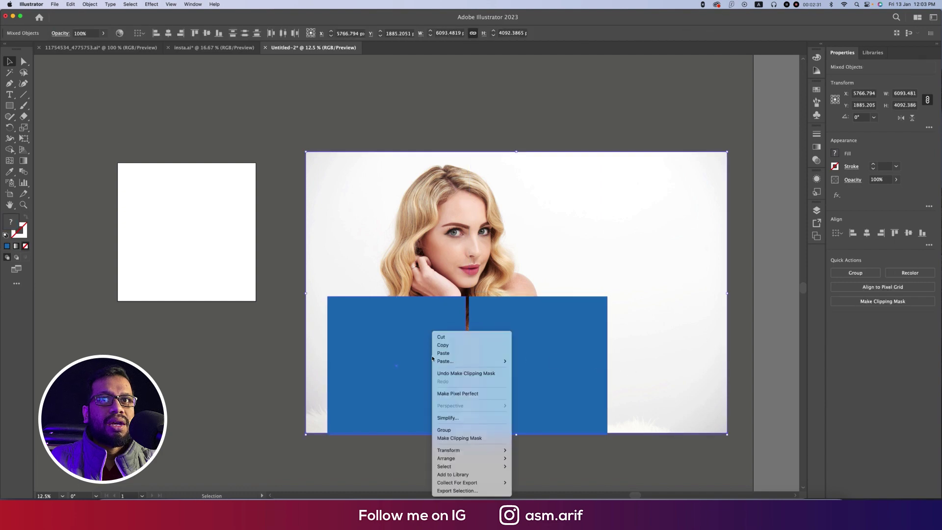
left_click(447, 438)
left_click(538, 391)
left_click(665, 385, "shift")
right_click(551, 332)
left_click(570, 438)
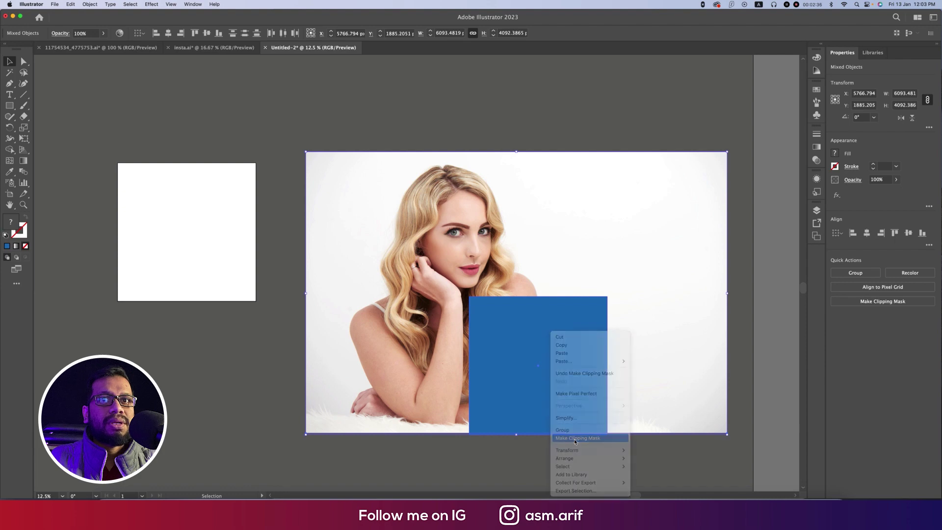
left_click(577, 444)
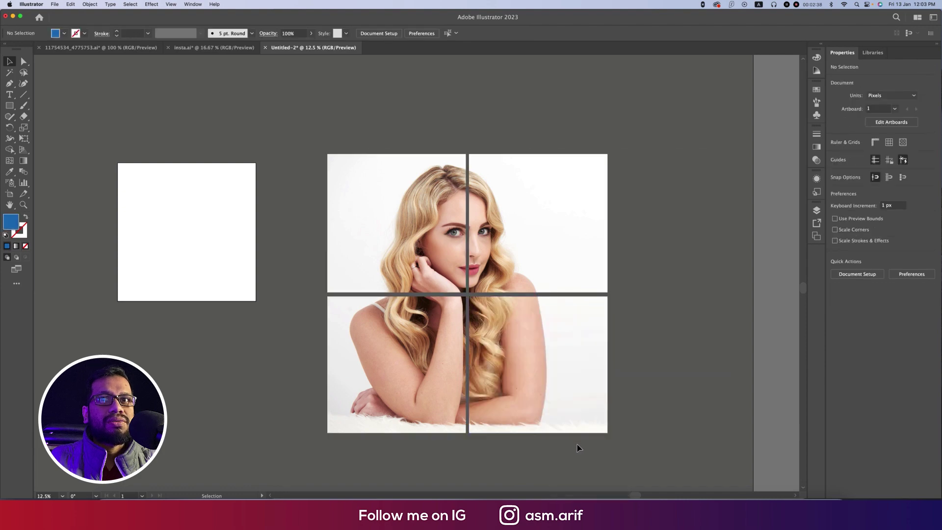
- Inspect the lower edge of the lower-left clipped square and undo the clipping masks
left_click(416, 396)
scroll(399, 429, "up", 3)
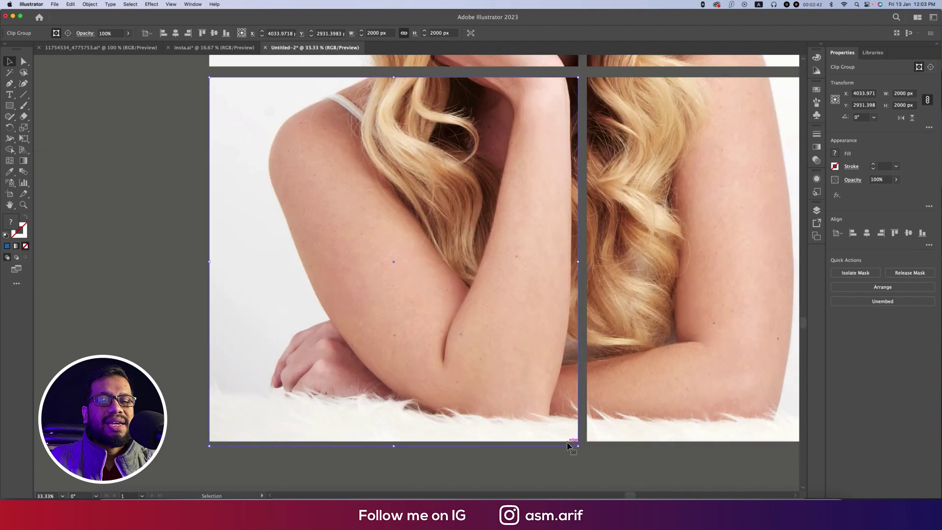
key("super+z")
key("super+z")
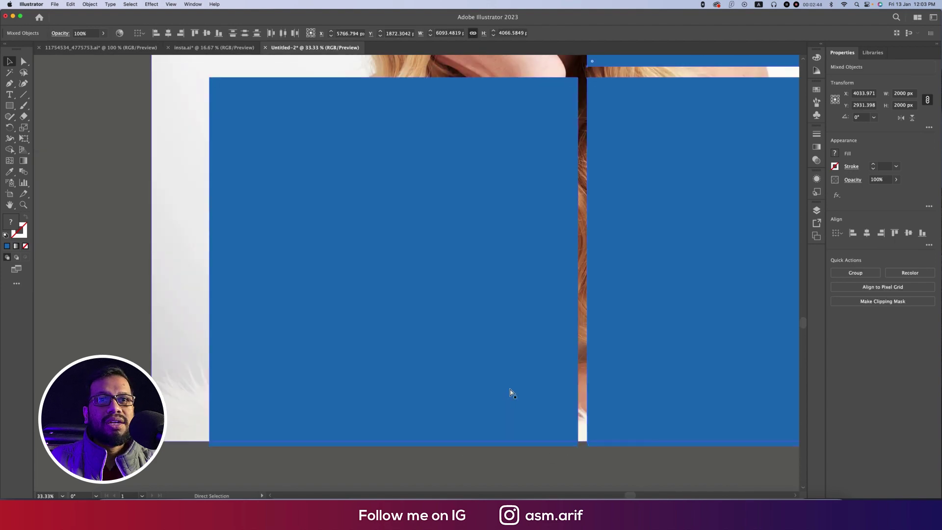
key("super+z")
- Enlarge the stacked photos to about 6386 × 4262 px so they extend past the blue grid on every side
scroll(473, 372, "down", 4)
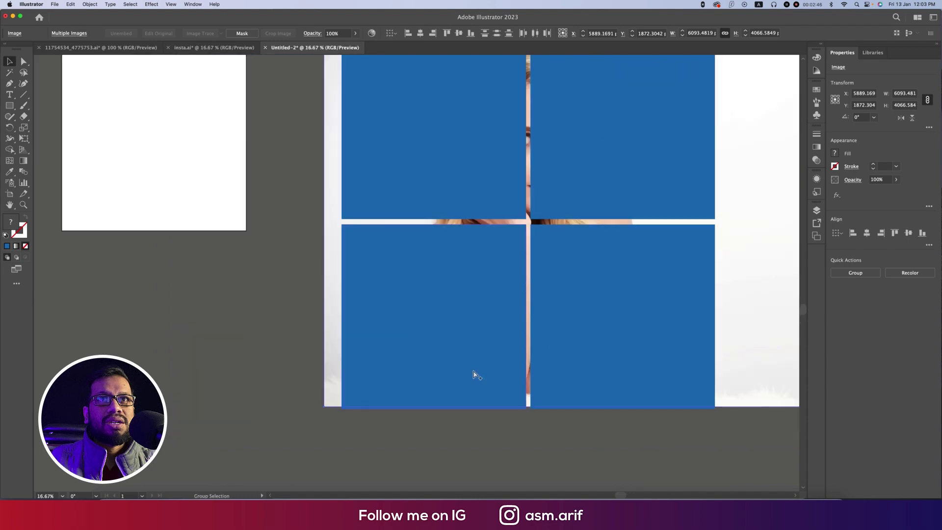
scroll(538, 393, "right", 5)
scroll(537, 393, "down", 1)
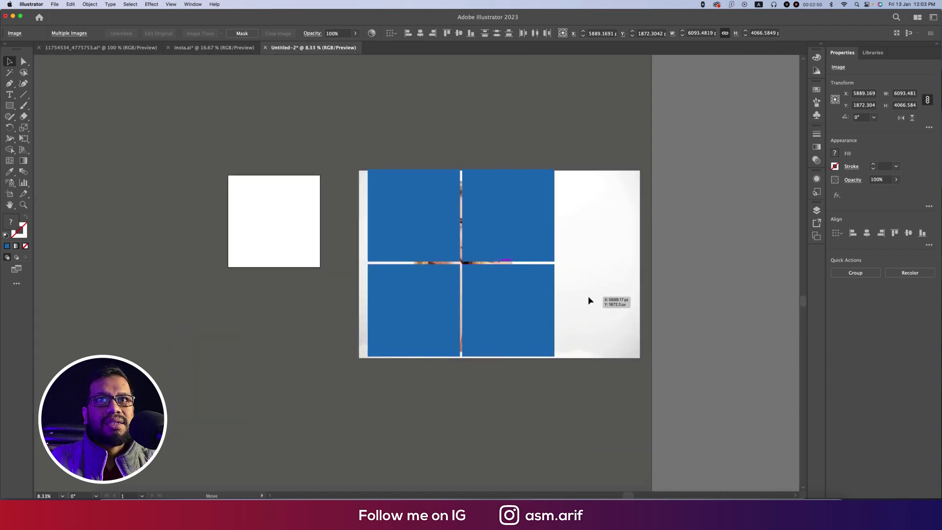
left_click_drag(500, 168, 499, 162)
left_click_drag(500, 356, 500, 359)
left_click(549, 406)
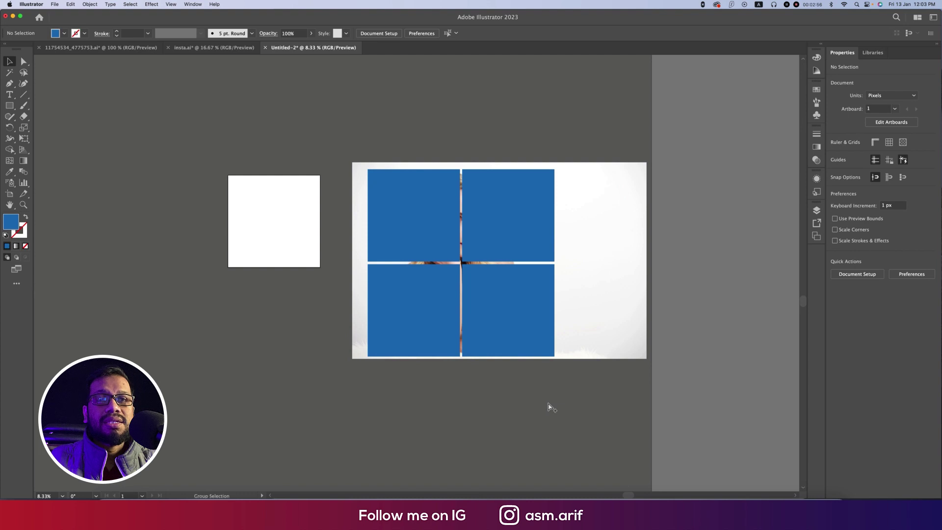
- Make clipping masks that clip one enlarged photo copy into each of the two upper blue squares
scroll(546, 405, "up", 2)
left_click(364, 190)
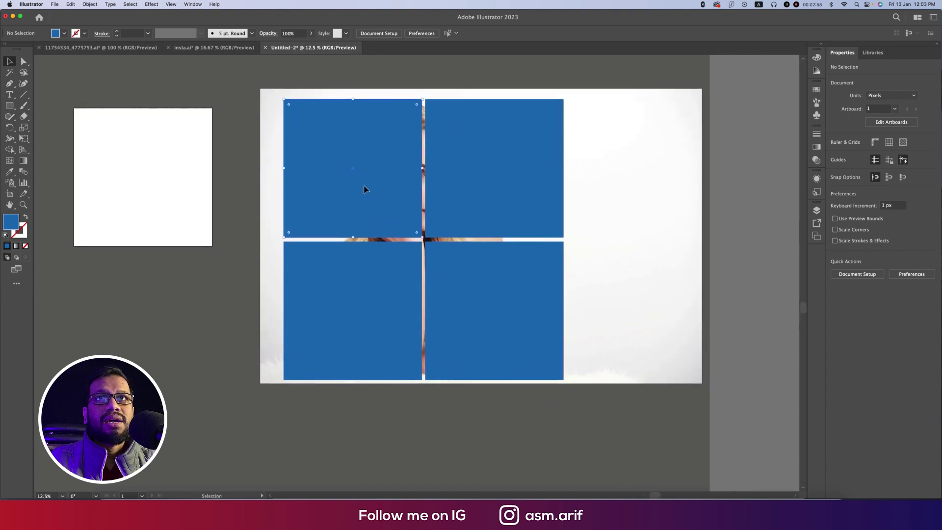
left_click(607, 201, "shift")
right_click(383, 166)
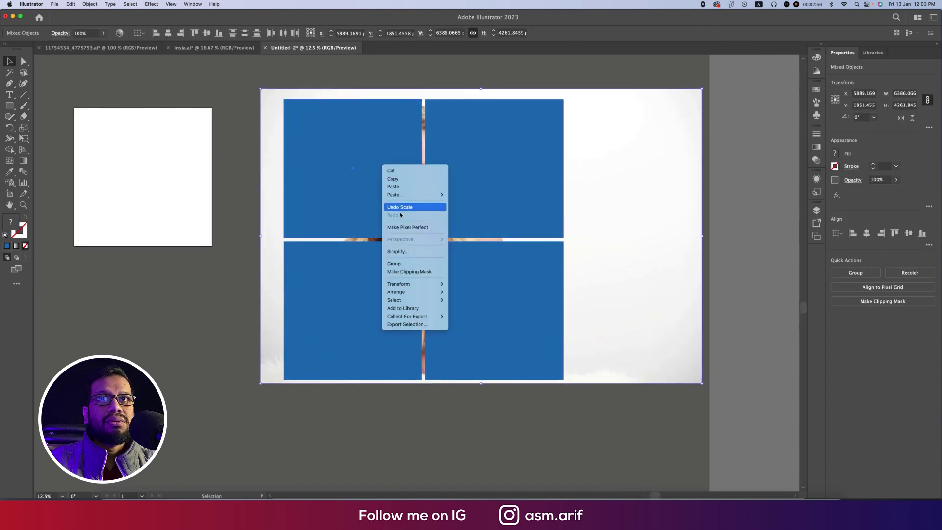
left_click(481, 204)
left_click(627, 231, "shift")
right_click(522, 190)
left_click(544, 296)
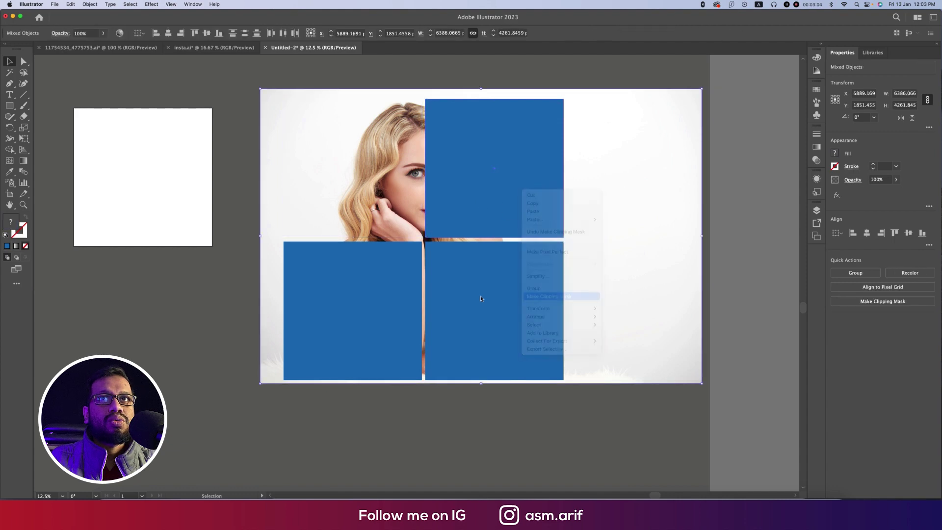
- Make clipping masks that clip the remaining enlarged photo copies into the two lower blue squares
left_click(385, 311)
left_click(632, 301, "shift")
right_click(353, 297)
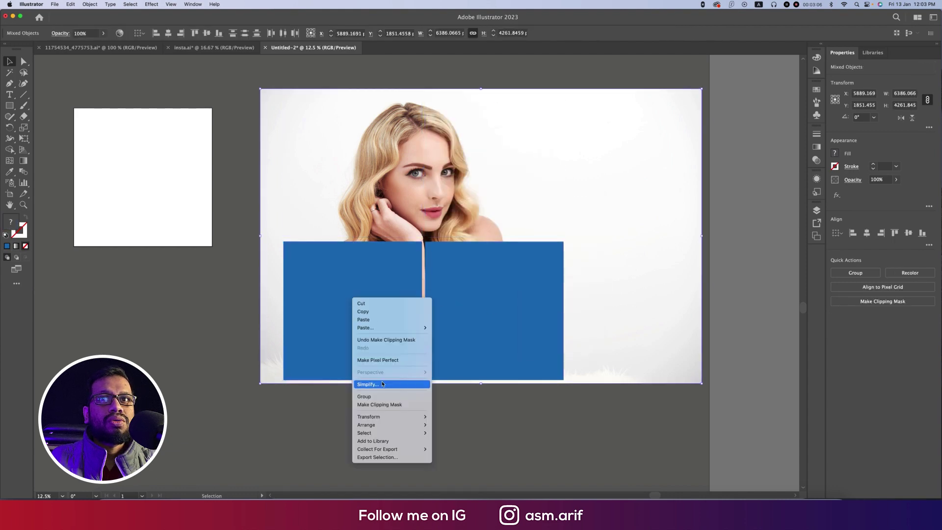
left_click(386, 405)
left_click(485, 326)
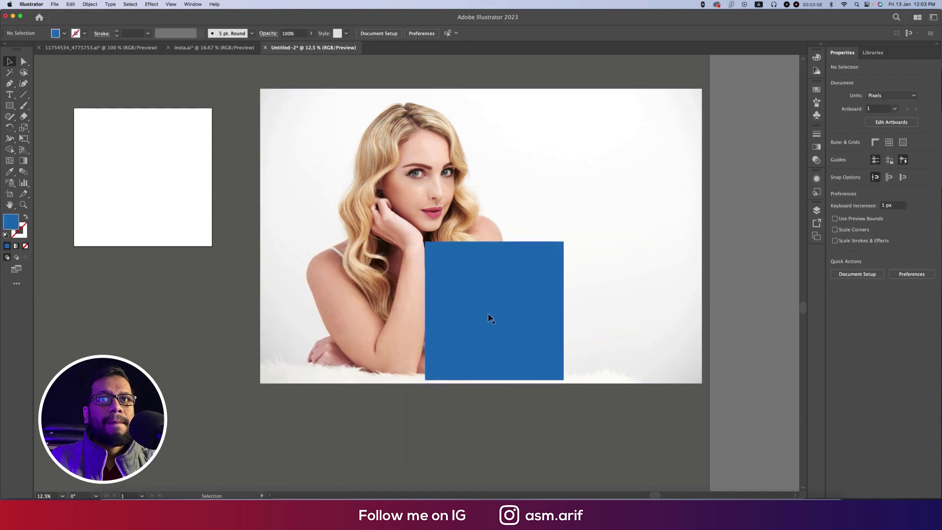
right_click(521, 305)
left_click(551, 411)
left_click(550, 410)
scroll(497, 395, "left", 3)
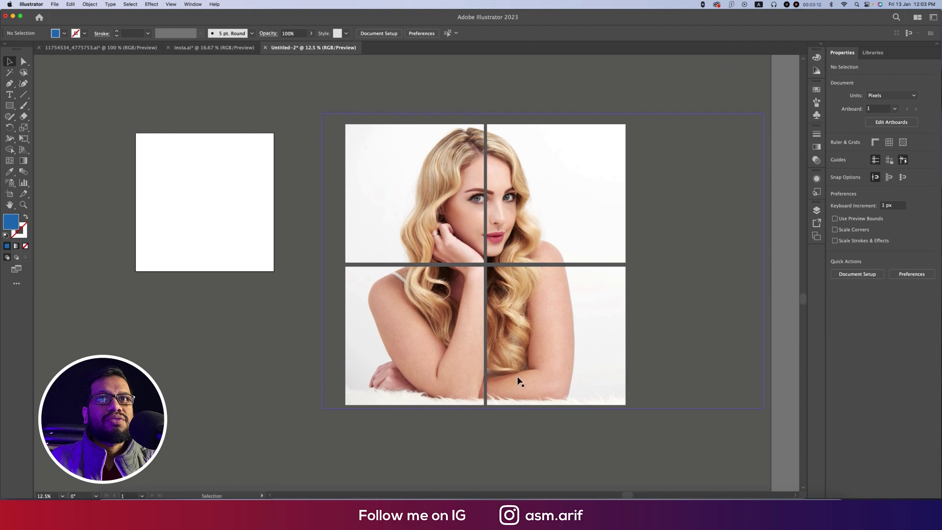
scroll(454, 166, "up", 2)
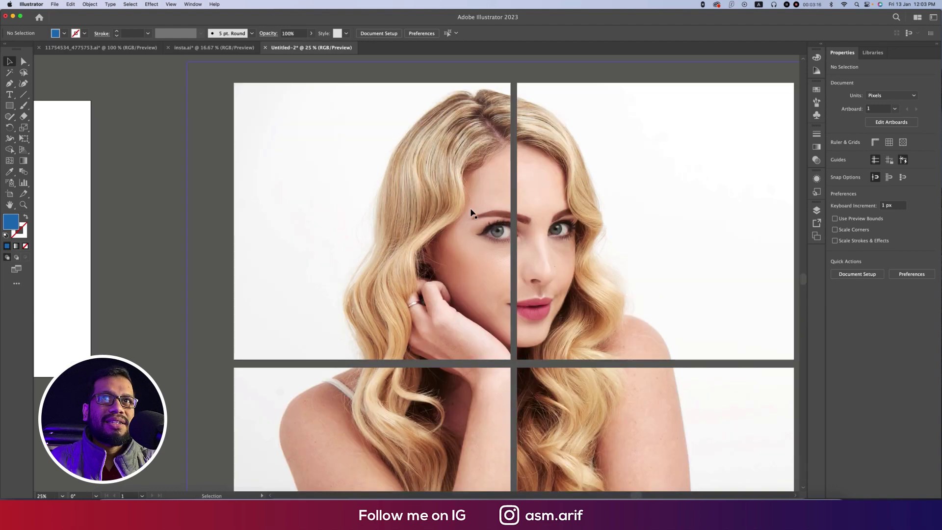
scroll(491, 221, "right", 3)
scroll(584, 235, "down", 2)
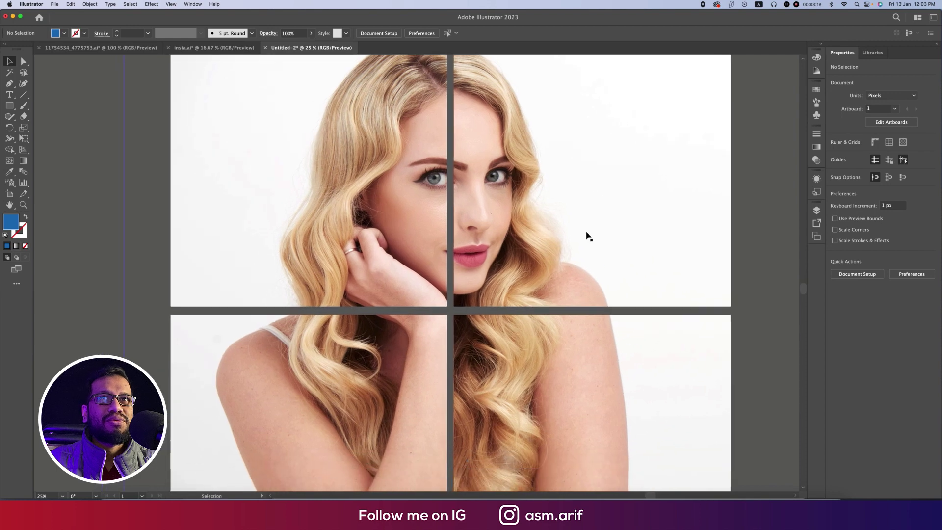
scroll(589, 236, "down", 1)
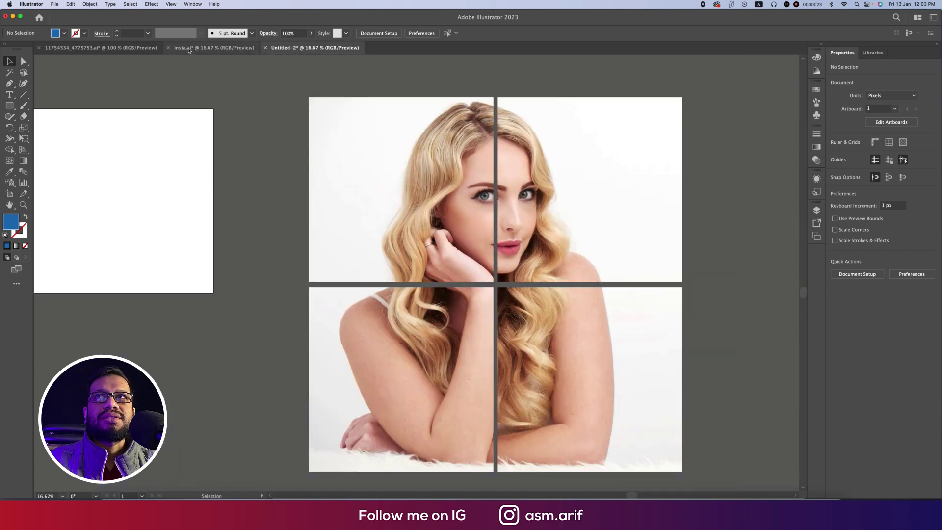
- Copy the BRAND logo group with its vertical lines from insta.ai into Untitled-2 and place it over the upper-left square
left_click(199, 47)
left_click(349, 205)
double_click(324, 161)
left_click(323, 158)
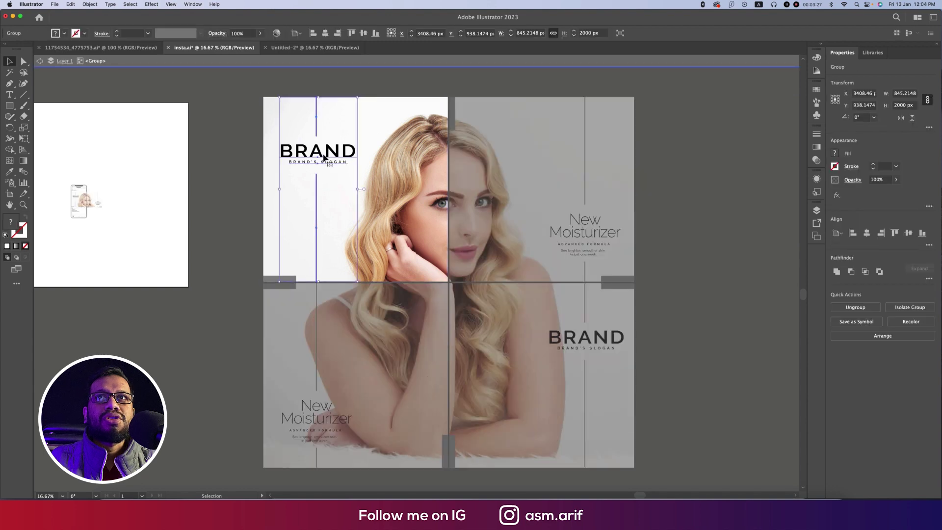
left_click(314, 49)
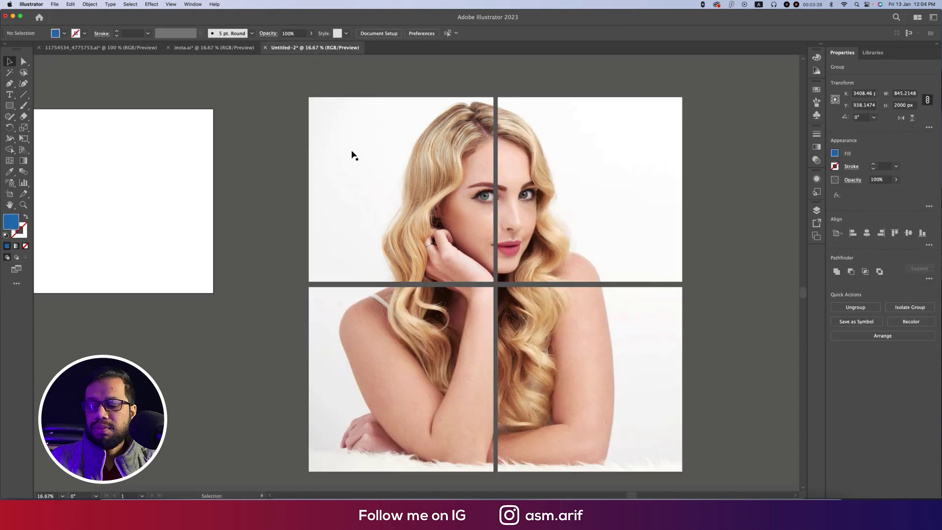
key("super+v")
left_click_drag(415, 247, 367, 180)
- Examine the font, weight and size of the BRAND text and the slogan inside the logo group
scroll(367, 180, "up", 4)
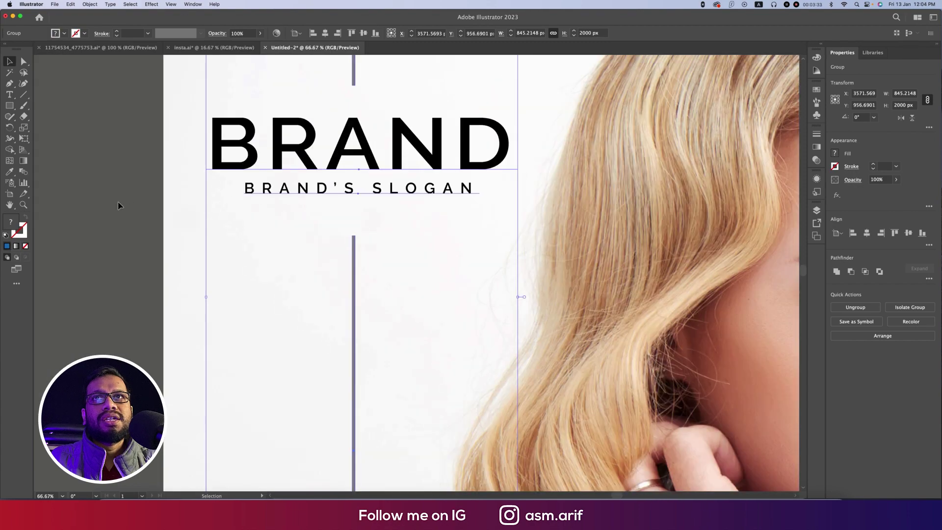
left_click_drag(118, 206, 194, 290)
left_click(198, 212)
left_click(432, 243)
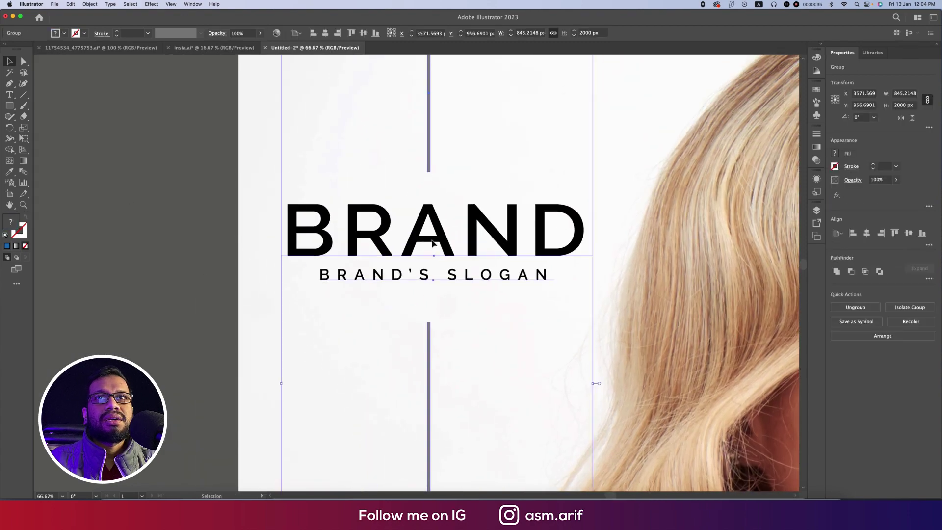
double_click(432, 243)
left_click(432, 243)
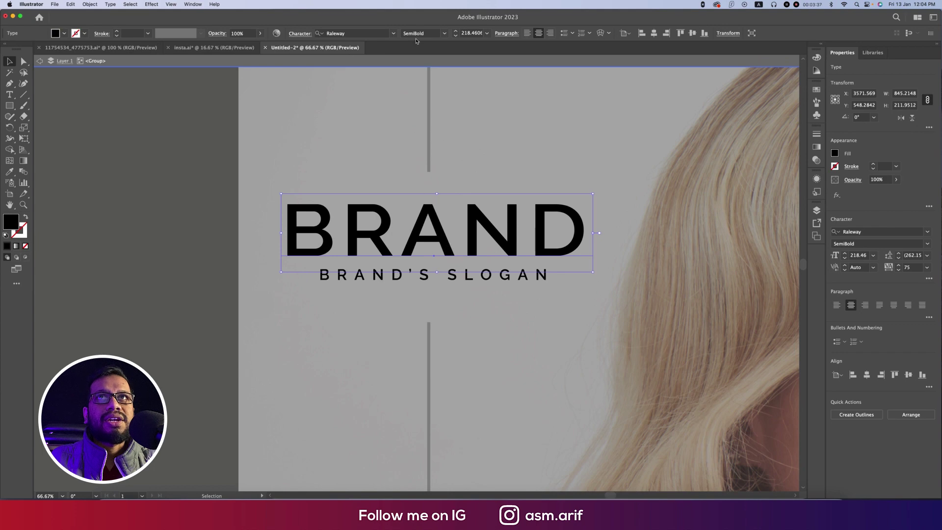
left_click(458, 277)
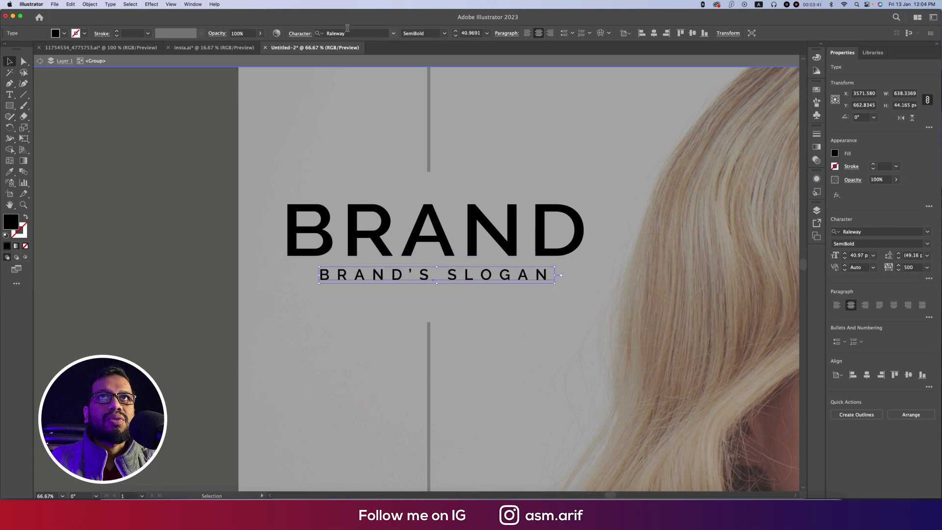
left_click(442, 248)
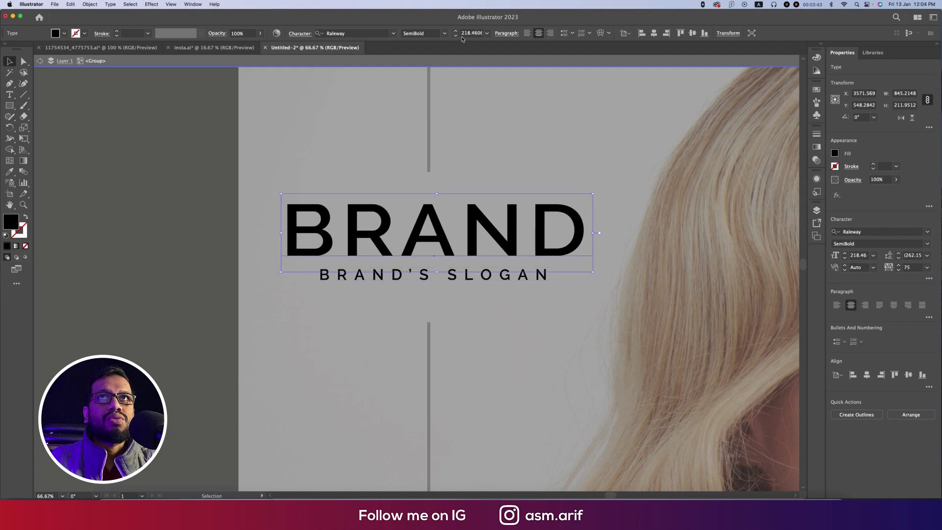
left_click(475, 284)
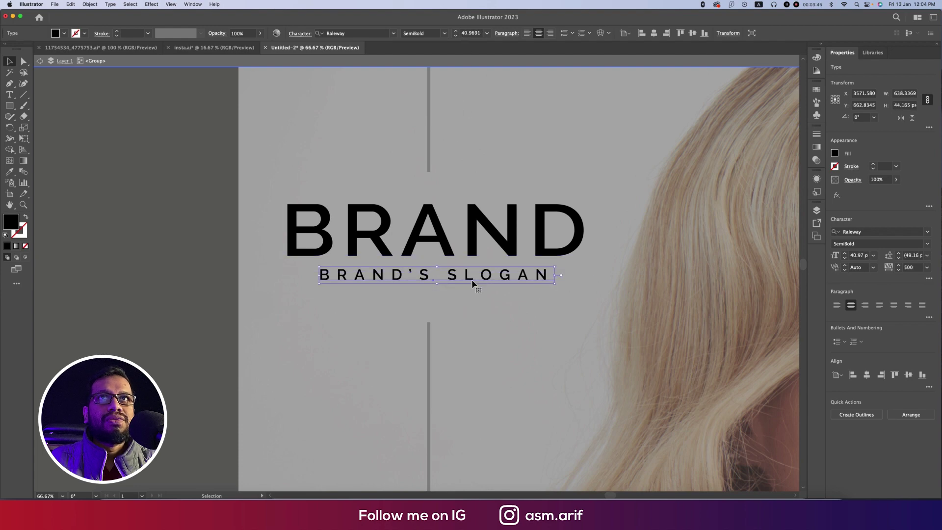
left_click(95, 216)
double_click(112, 221)
- Align the BRAND logo group vertically with the upper-left square so its lines span the square's full height
key("super+minus")
key("super+minus")
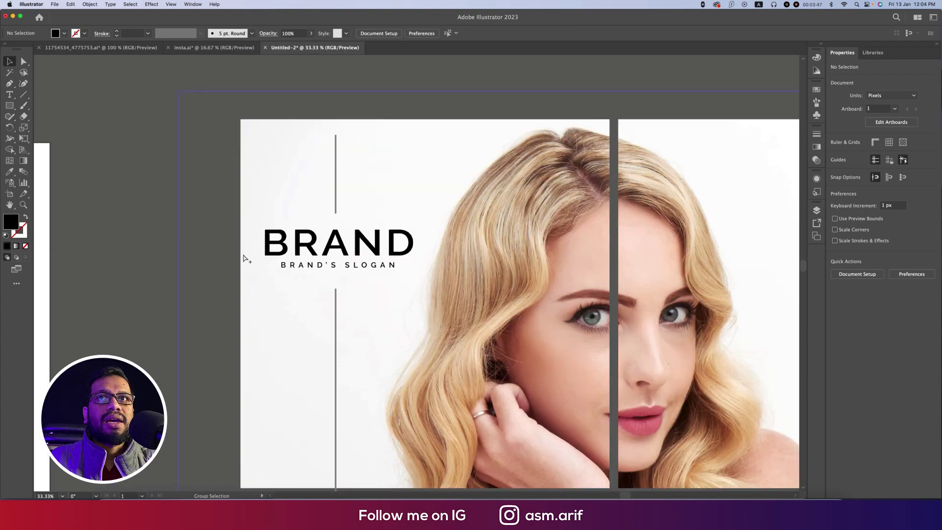
left_click(344, 251)
left_click(442, 167)
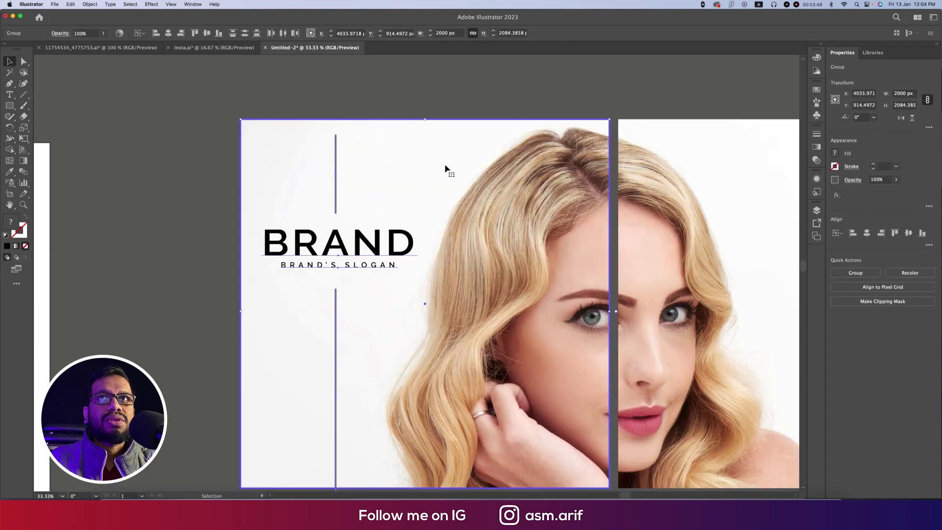
left_click(164, 95)
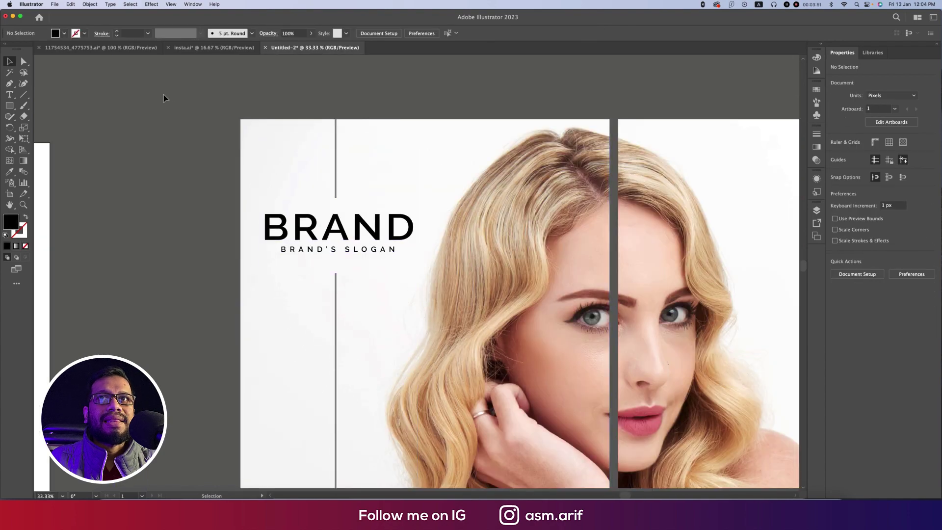
- Duplicate the BRAND logo group onto the lower-right square and align it so its lines span the square's full height
key("super+minus")
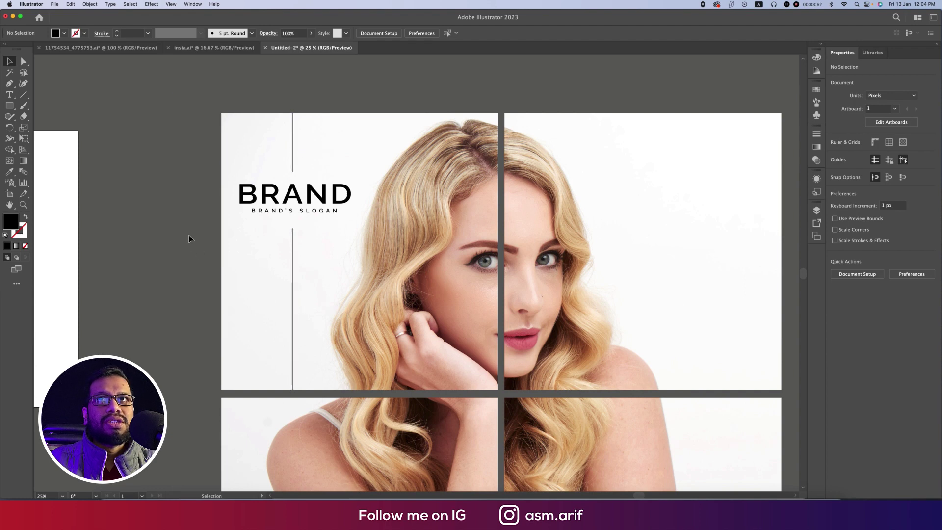
key("super+minus")
left_click_drag(294, 254, 263, 168)
left_click_drag(265, 128, 538, 319)
key("space")
left_click(479, 150, "shift")
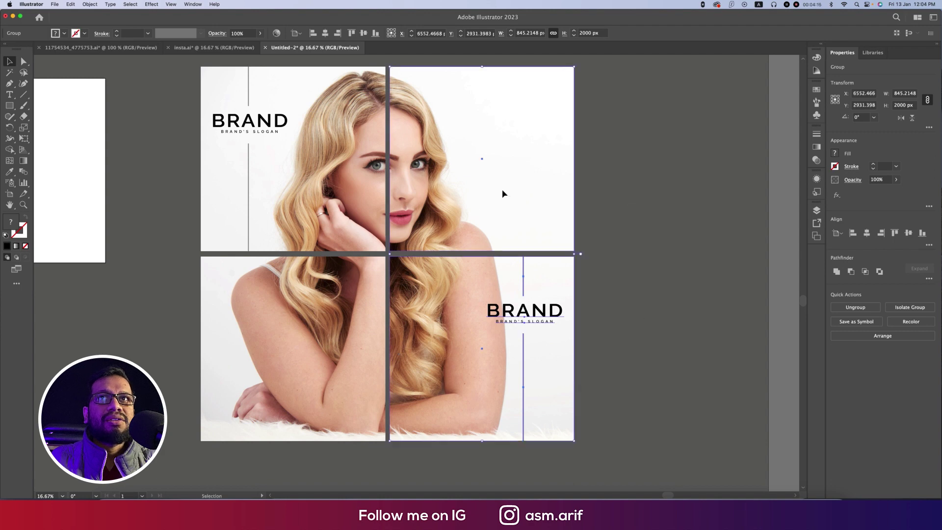
left_click(652, 300)
scroll(616, 255, "left", 2)
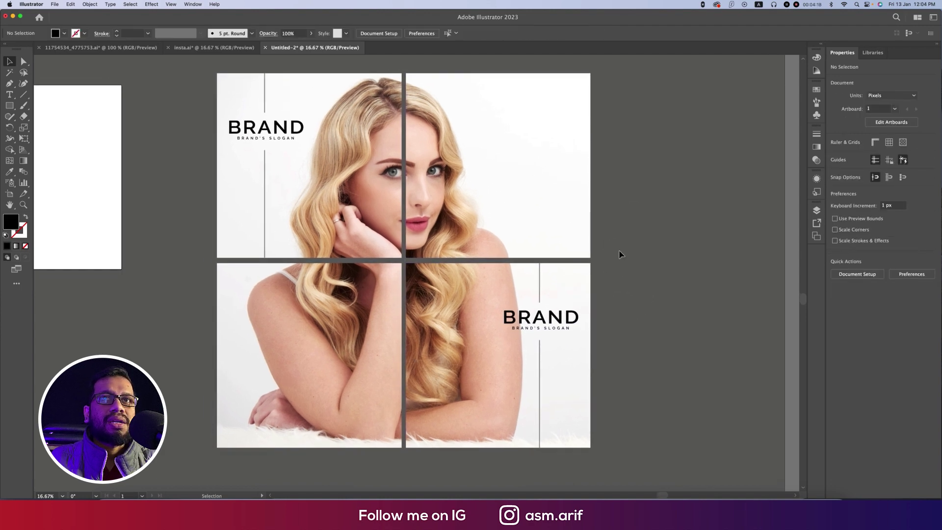
- Open the recent file 3765838_181.eps and copy the separate Facebook, Instagram and WhatsApp icons beside the artboard
left_click(39, 18)
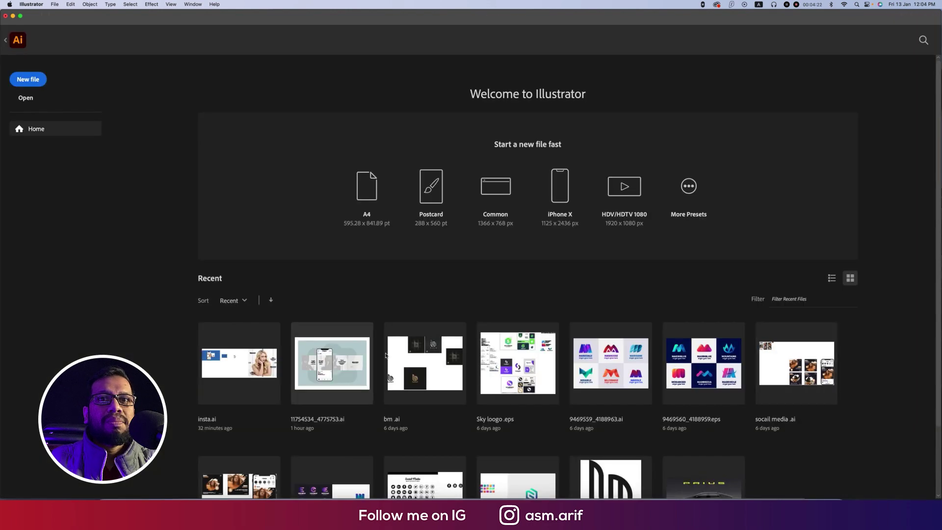
scroll(413, 361, "down", 3)
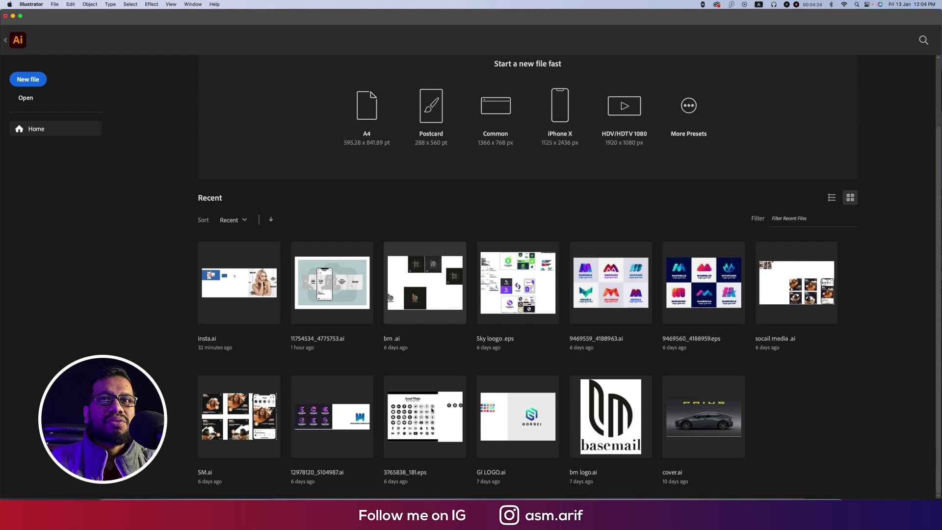
left_click(412, 383)
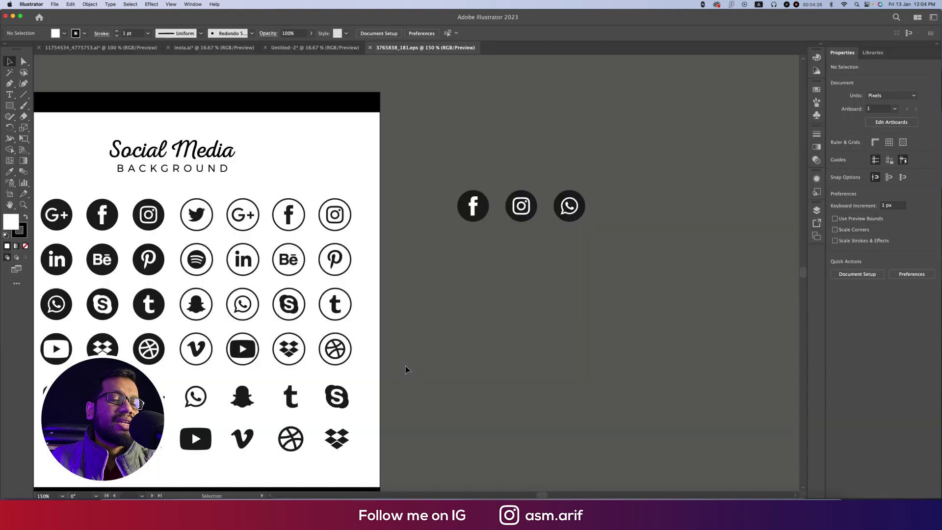
key("super+a")
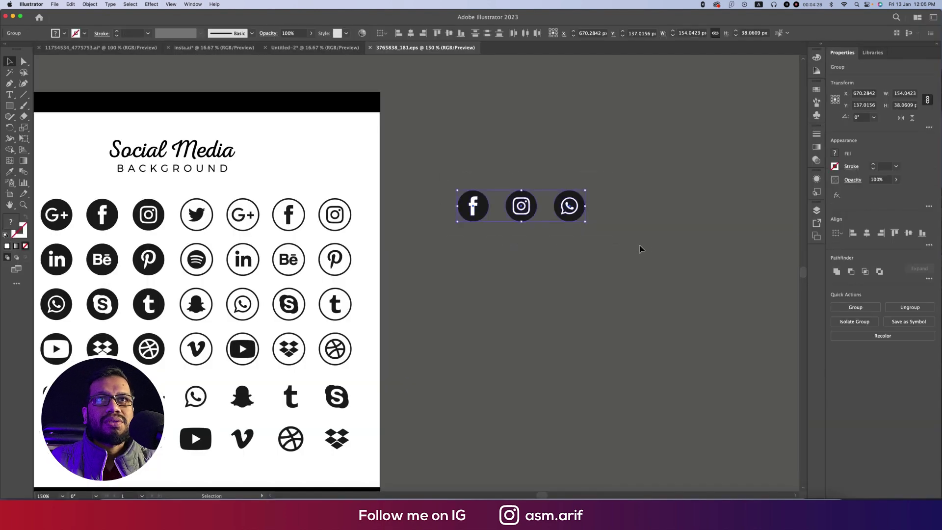
- Paste the three social icons into Untitled-2 and place them in the lower-left corner of the upper-left square
left_click(337, 47)
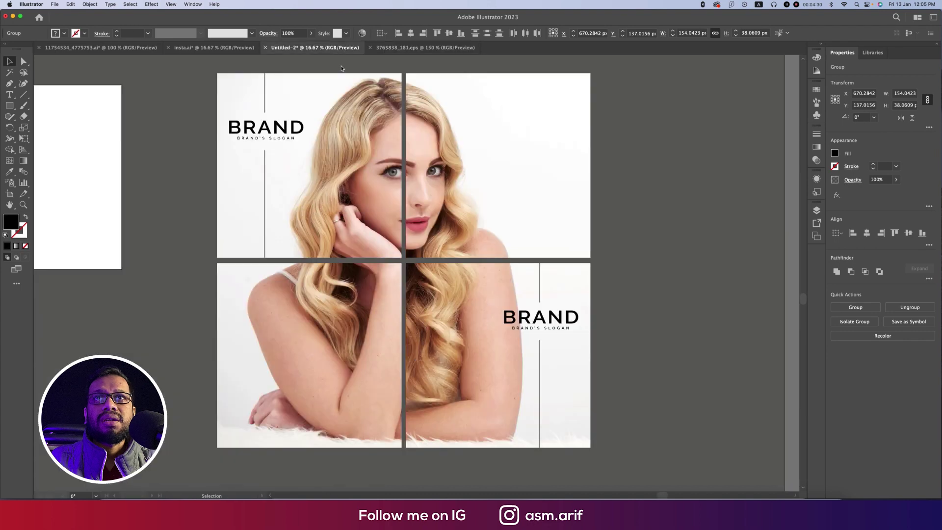
key("super+v")
left_click_drag(421, 274, 431, 276)
left_click_drag(418, 274, 250, 250)
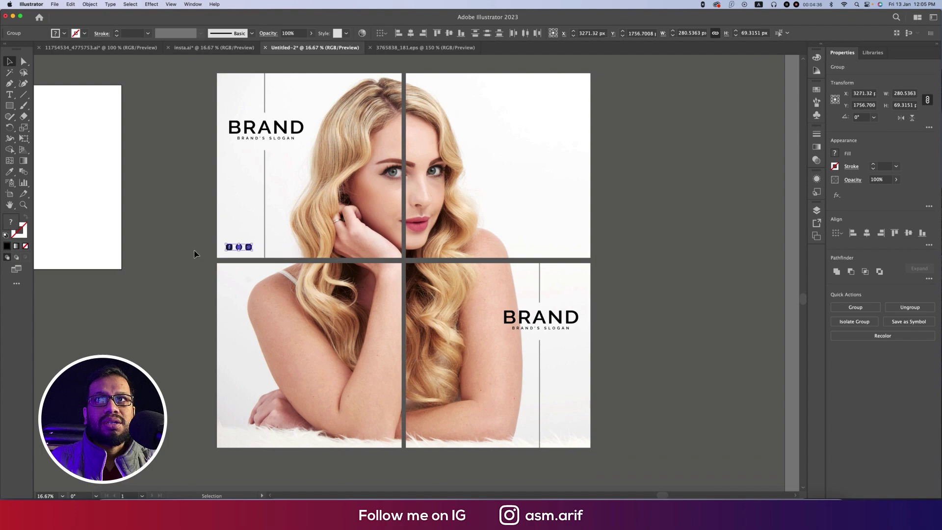
- Round the corners of the Facebook icon's background fully into a circle
scroll(251, 262, "left", 5)
scroll(288, 250, "up", 10)
key("v")
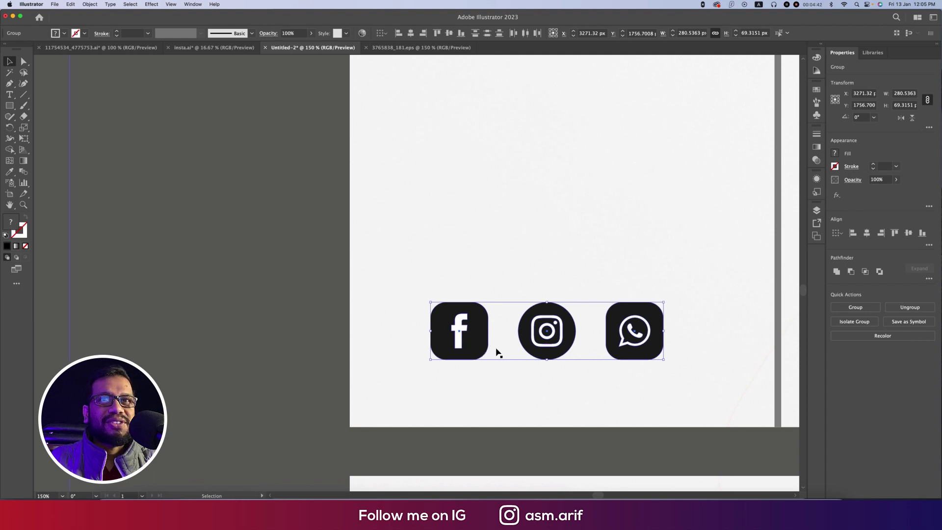
double_click(482, 354)
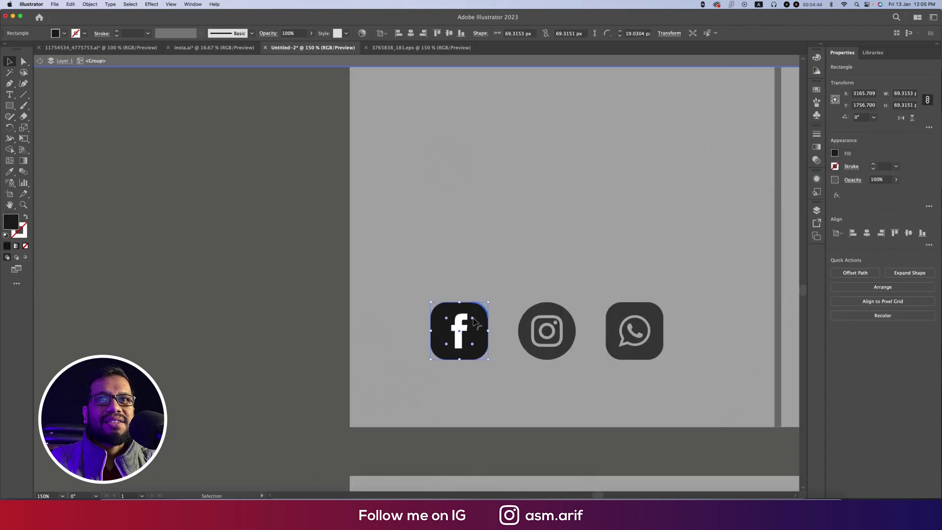
left_click_drag(472, 318, 461, 331)
left_click(532, 372)
key("Escape")
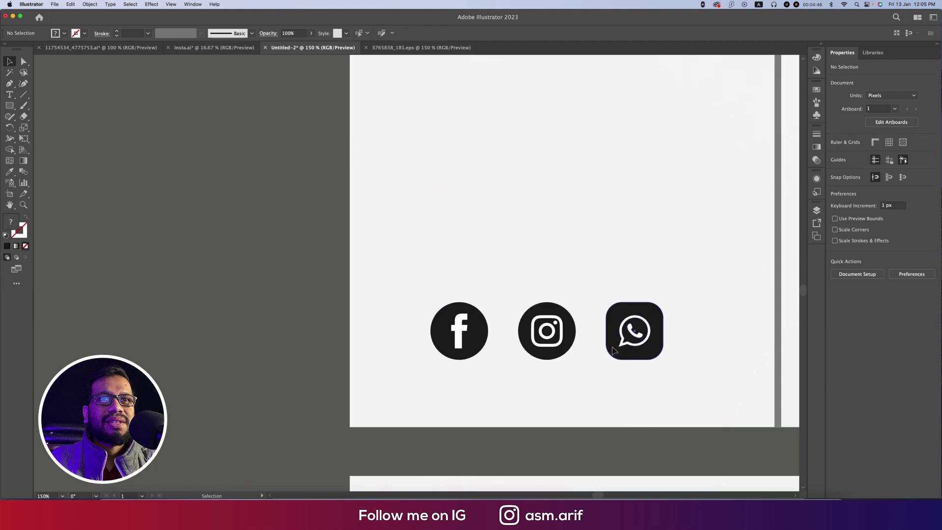
- Round the corners of the WhatsApp icon's background fully to match the other circular icons
left_click(613, 350)
double_click(614, 349)
left_click(652, 326)
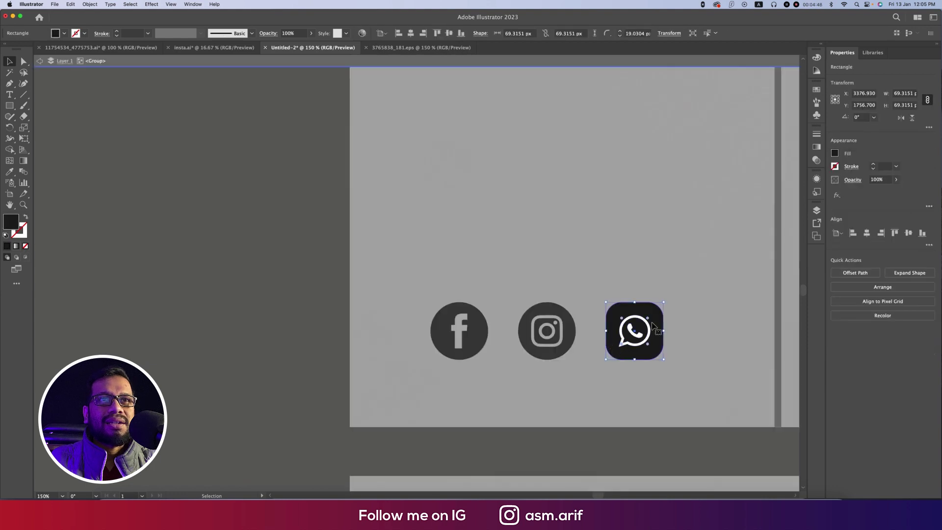
left_click_drag(653, 326, 583, 381)
left_click(586, 377)
key("Escape")
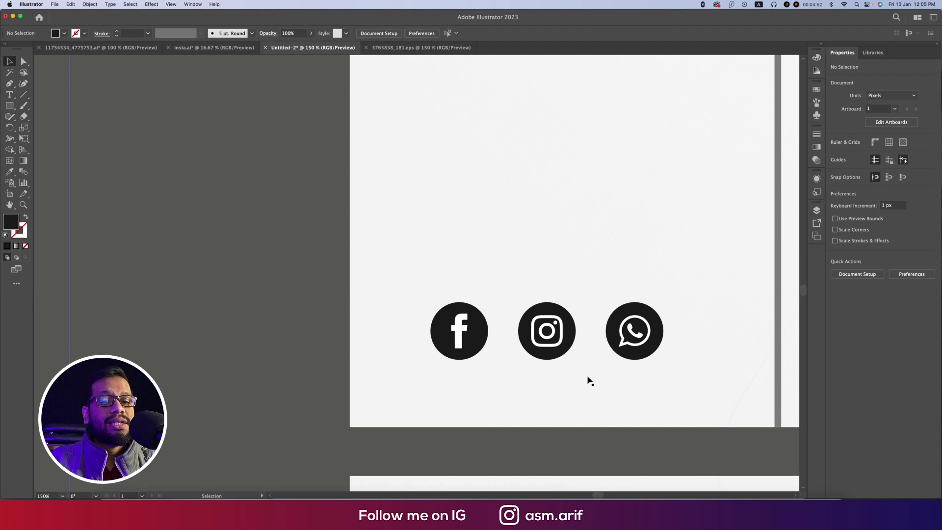
- Isolate the Facebook icon's circular background and try to make it a compound path
double_click(486, 340)
key("super+shift+bracketright")
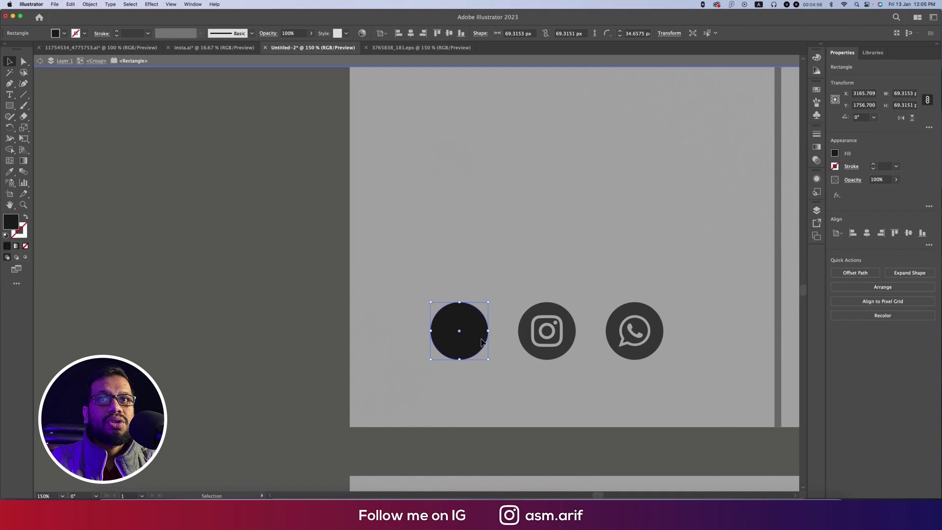
left_click(87, 4)
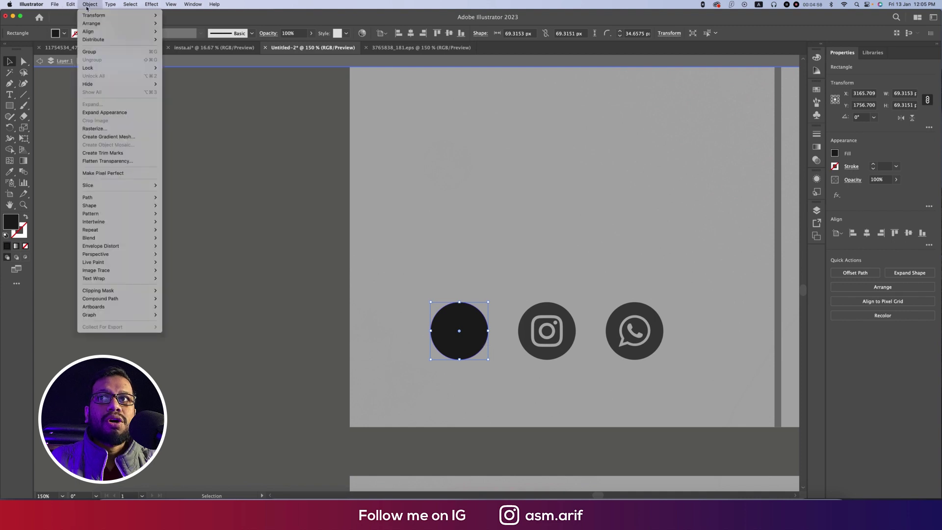
mouse_move(119, 301)
left_click(173, 298)
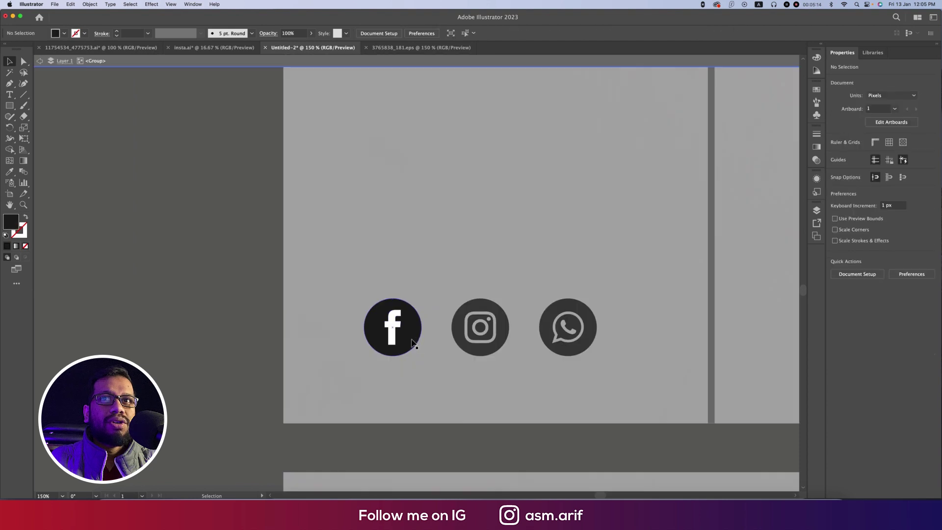
left_click(414, 345)
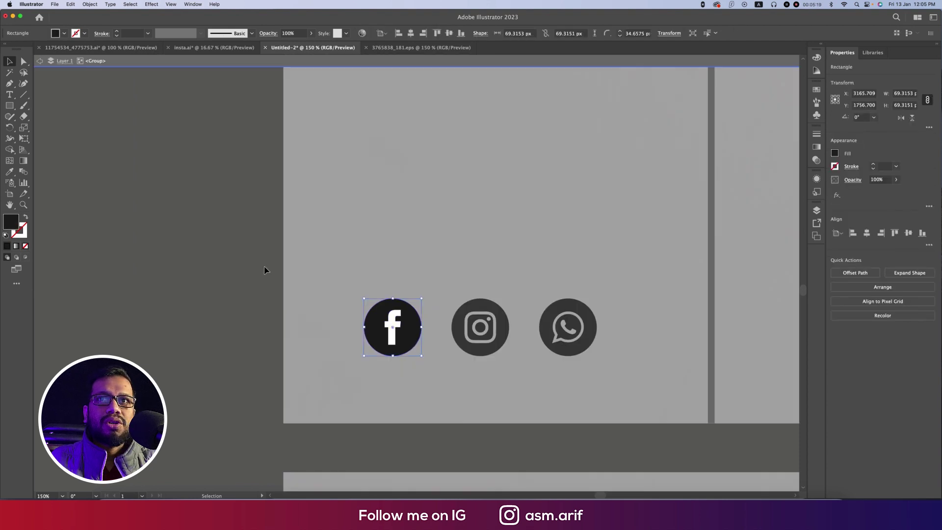
double_click(501, 360)
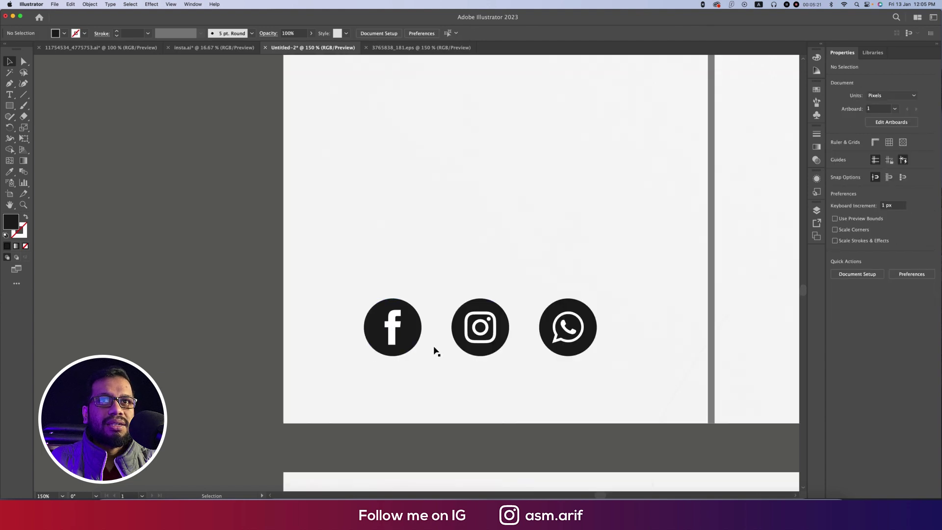
scroll(374, 353, "right", 5)
double_click(486, 330)
left_click(482, 322)
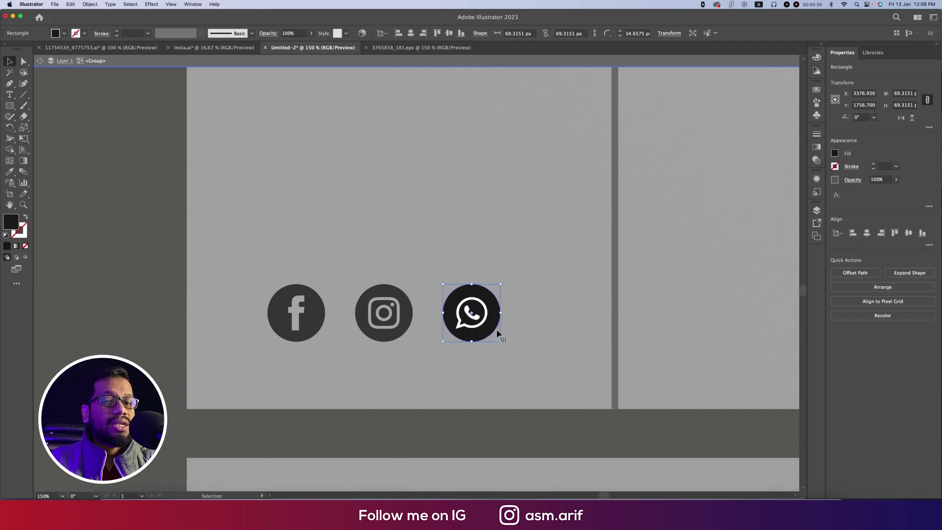
double_click(163, 290)
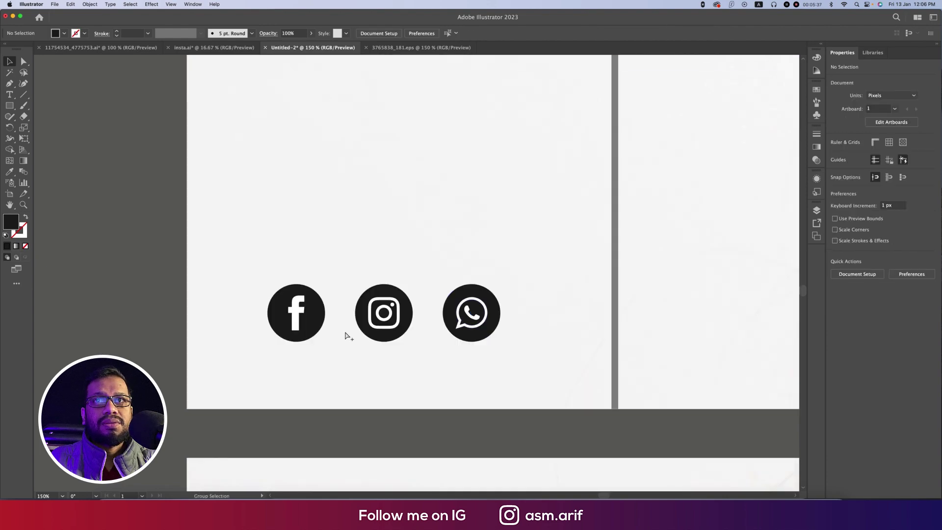
- Recolor the Instagram icon's circle with the gray sampled from the vertical line using the Eyedropper
scroll(406, 337, "down", 2)
scroll(385, 332, "up", 4)
scroll(458, 341, "left", 2)
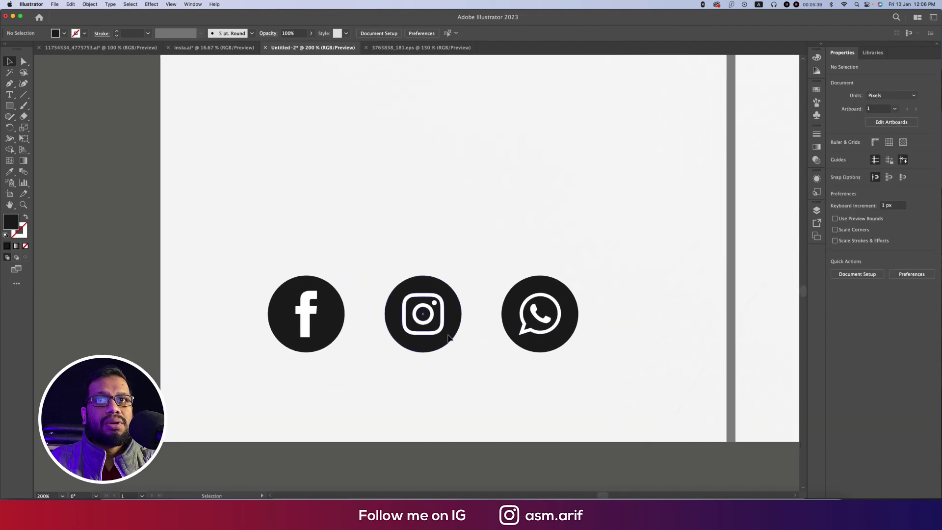
double_click(452, 339)
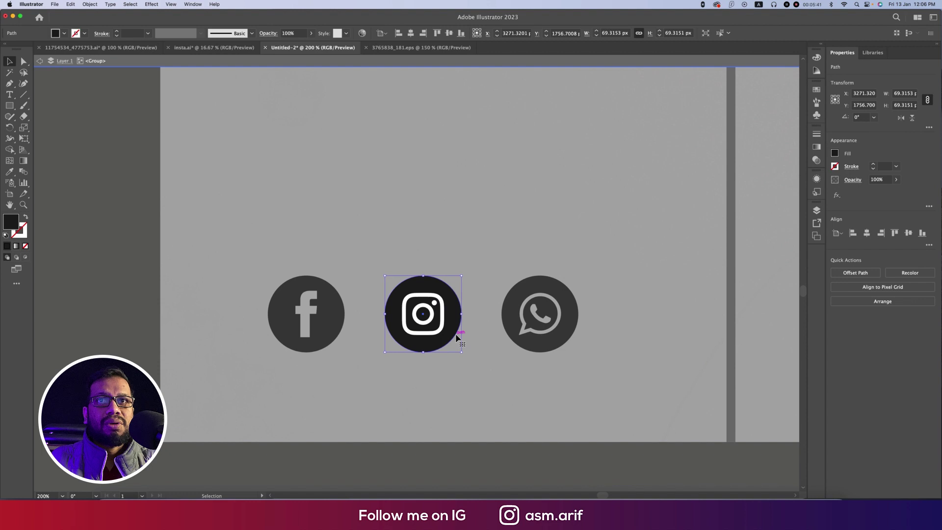
double_click(452, 336)
key("i")
left_click(733, 324)
left_click(10, 61)
- Isolate the Facebook icon's circle and fill it with the vertical line's gray using the Eyedropper
double_click(320, 338)
left_click(328, 334)
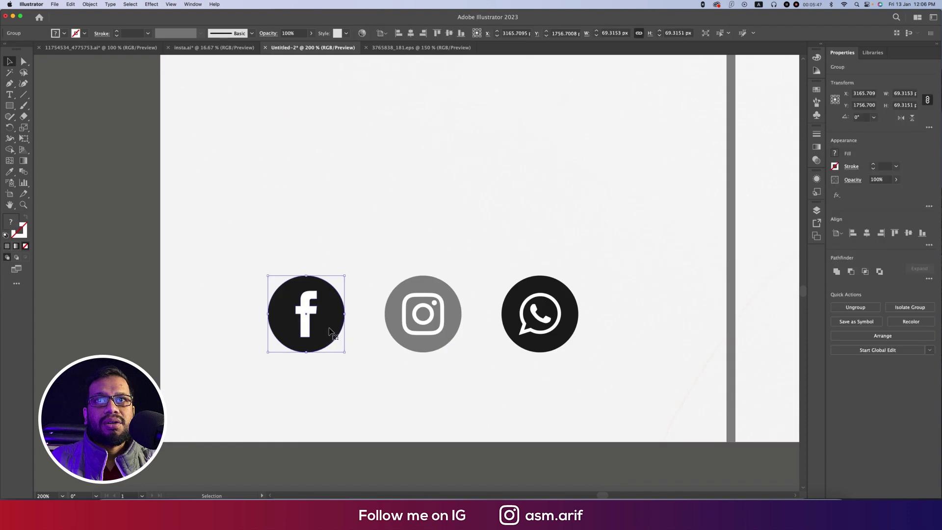
double_click(330, 334)
left_click(332, 332)
double_click(331, 332)
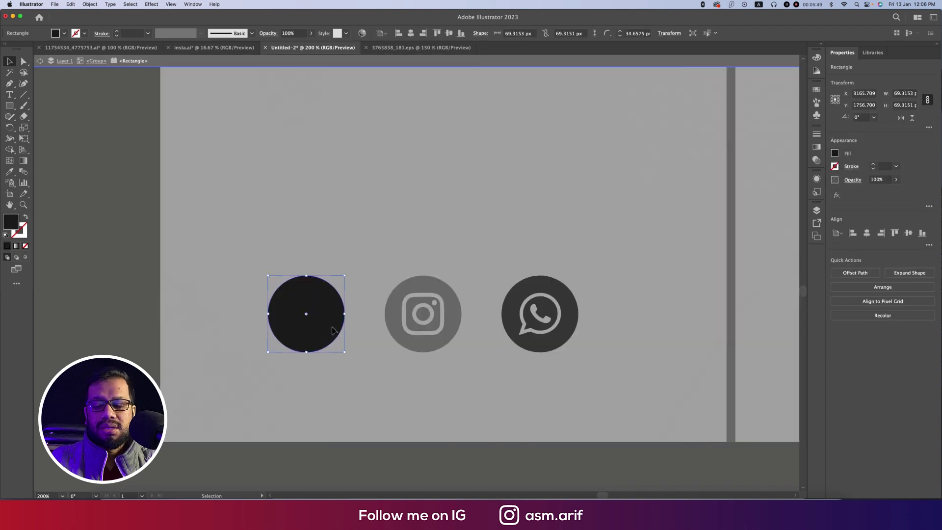
key("i")
left_click(731, 320)
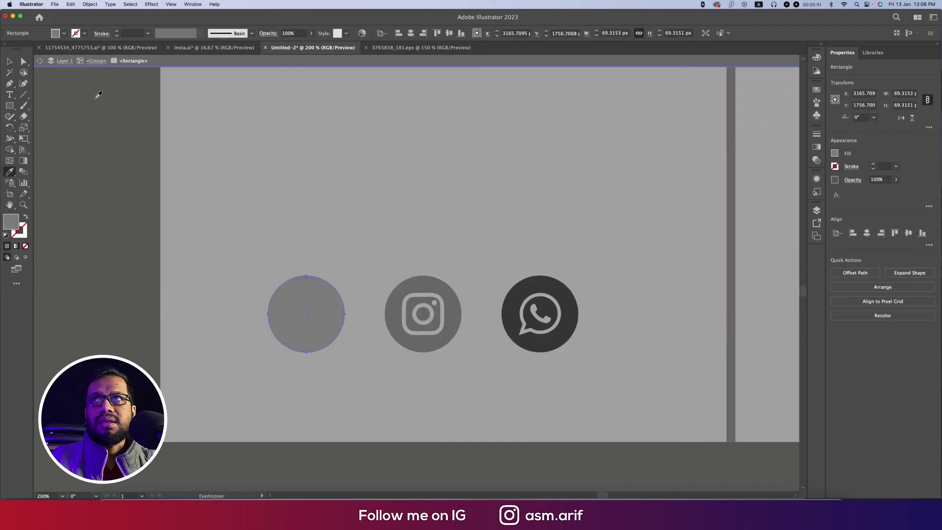
key("v")
key("Escape")
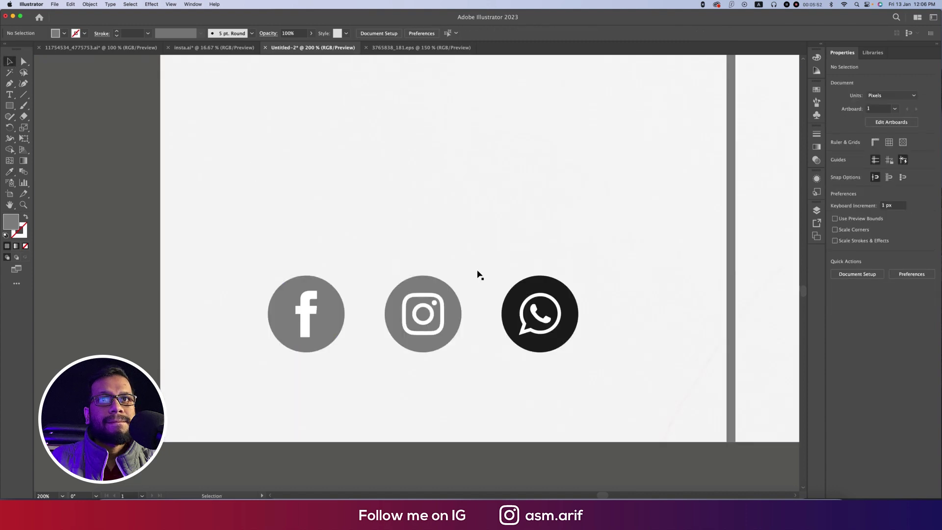
- Apply the vertical line's sampled gray to the WhatsApp icon's circle and leave isolation mode
double_click(549, 292)
left_click(549, 294)
double_click(550, 294)
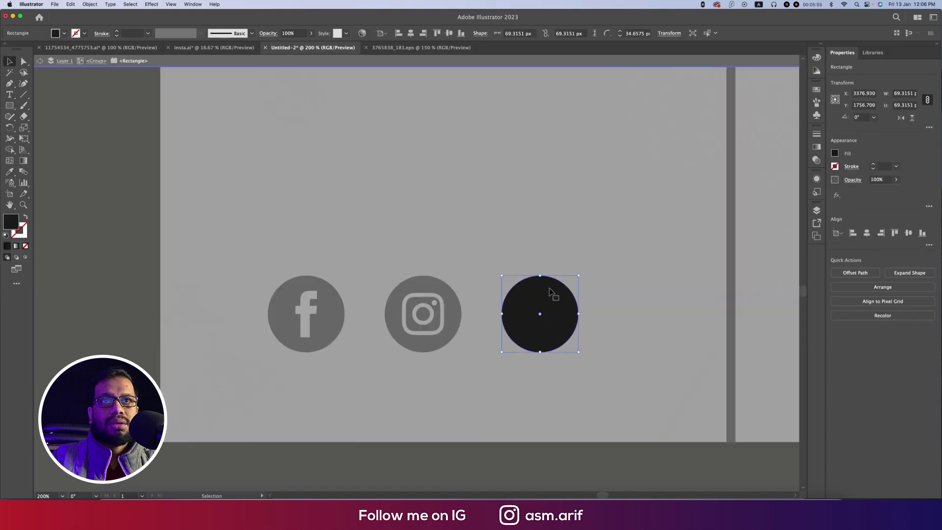
key("i")
left_click(735, 309)
left_click(10, 62)
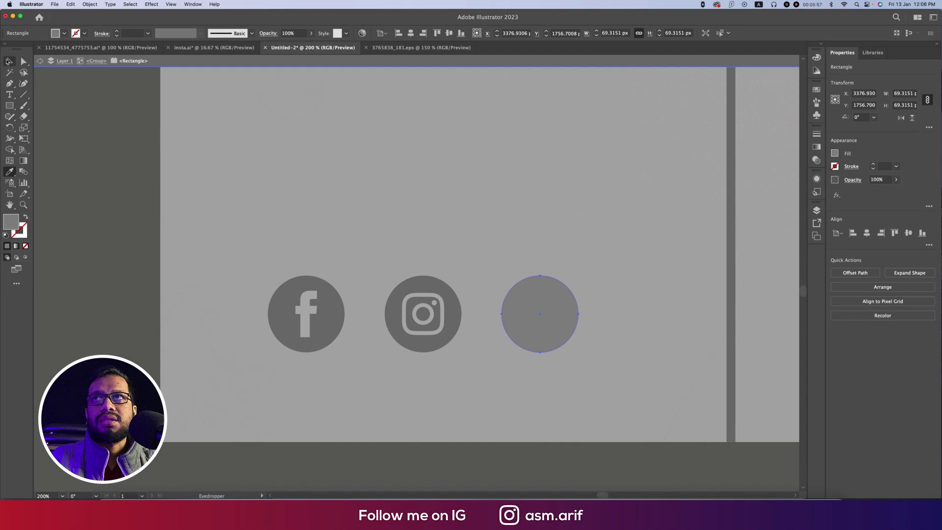
key("Escape")
- Group the three gray social icons and move the group to the lower-right corner of the upper-left square
scroll(110, 287, "down", 5)
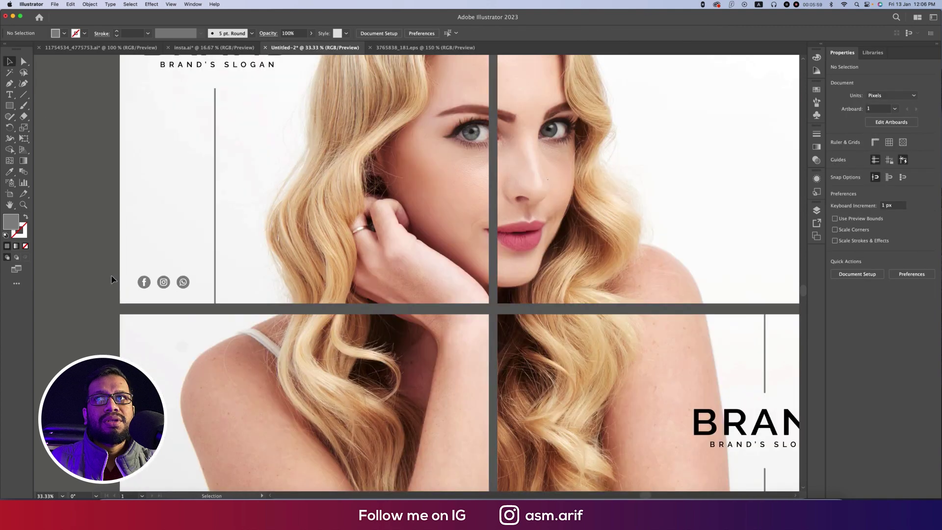
left_click_drag(176, 290, 198, 308)
scroll(198, 308, "left", 5)
scroll(212, 371, "right", 4)
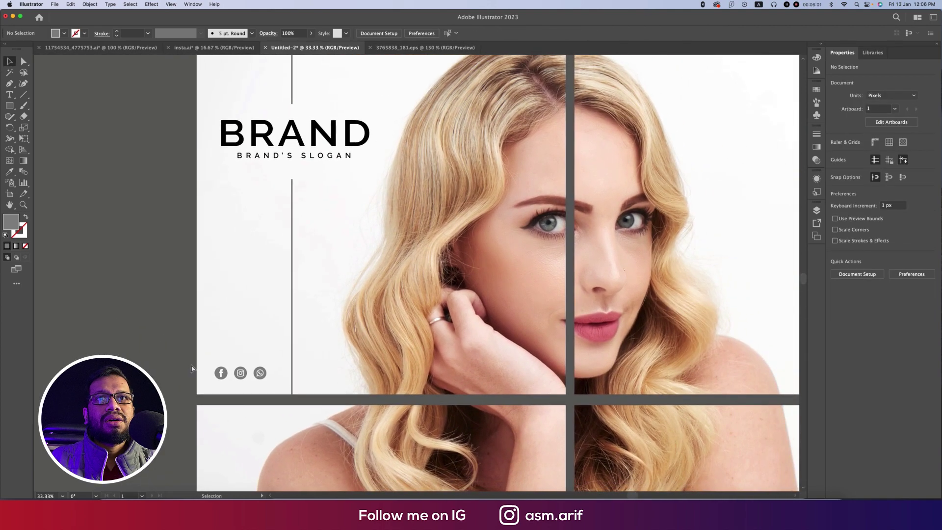
scroll(193, 370, "down", 1)
left_click_drag(236, 375, 439, 360)
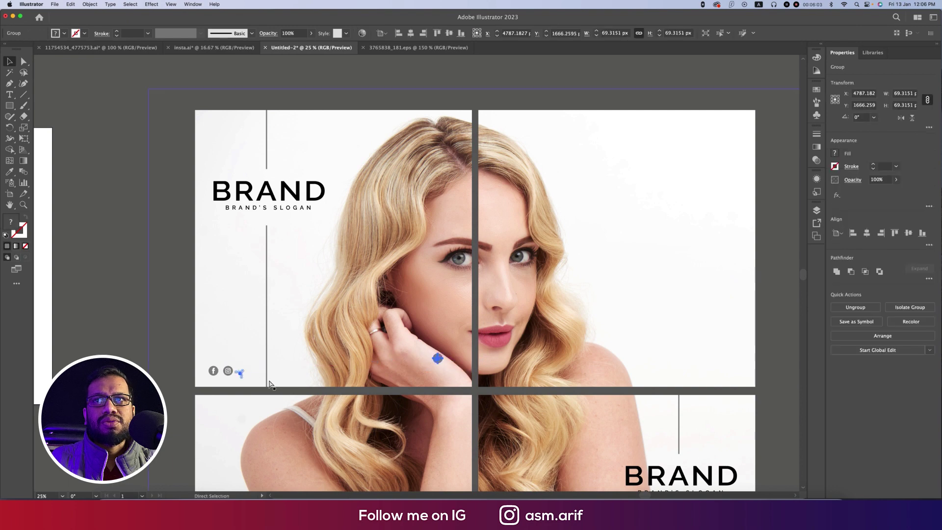
left_click(229, 371, "shift")
left_click(214, 372, "shift")
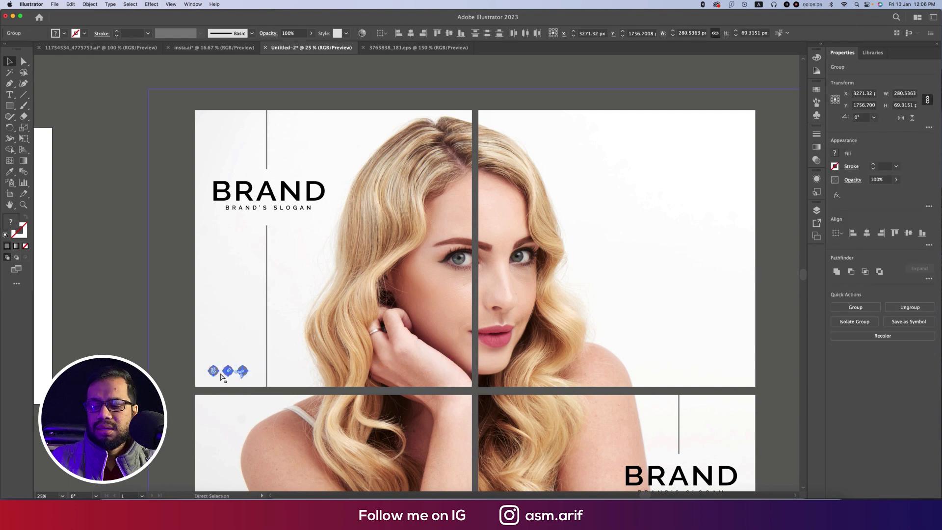
key("super+g")
left_click_drag(221, 377, 456, 373)
- Duplicate the social icon group into the lower-left square and place the copy near that square's lower edge
scroll(455, 373, "down", 5)
scroll(456, 373, "right", 3)
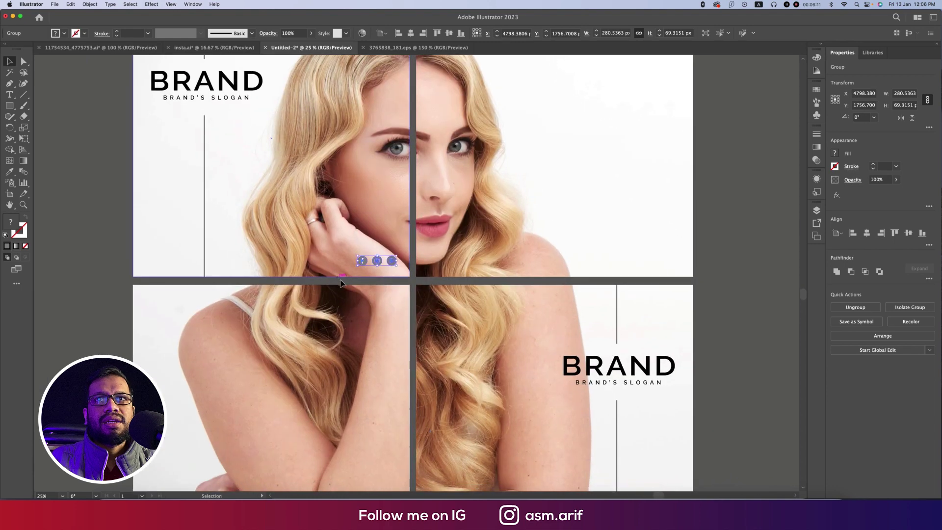
left_click_drag(390, 263, 213, 451, "alt")
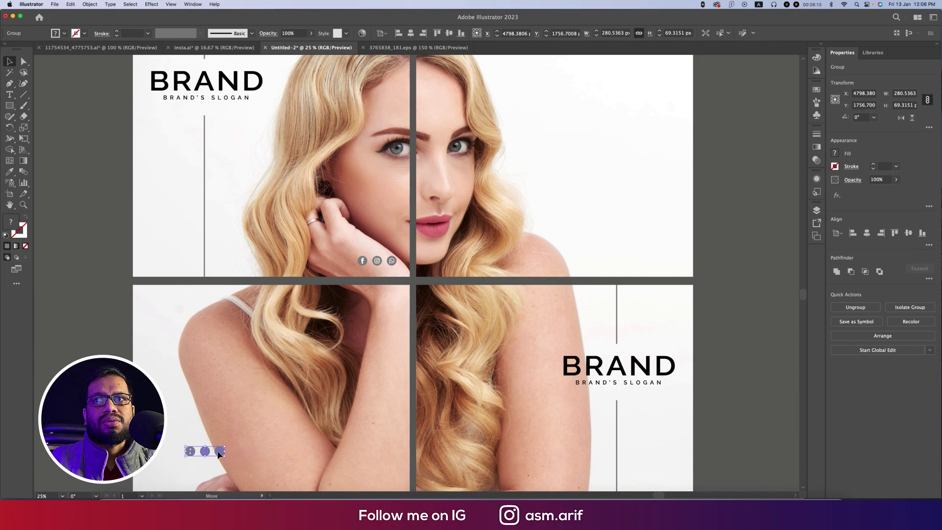
scroll(213, 451, "down", 5)
scroll(213, 451, "left", 3)
left_click_drag(311, 269, 277, 363)
- Center the copied social icons horizontally with the BRAND and vertical line group in the square above
left_click(292, 88, "shift")
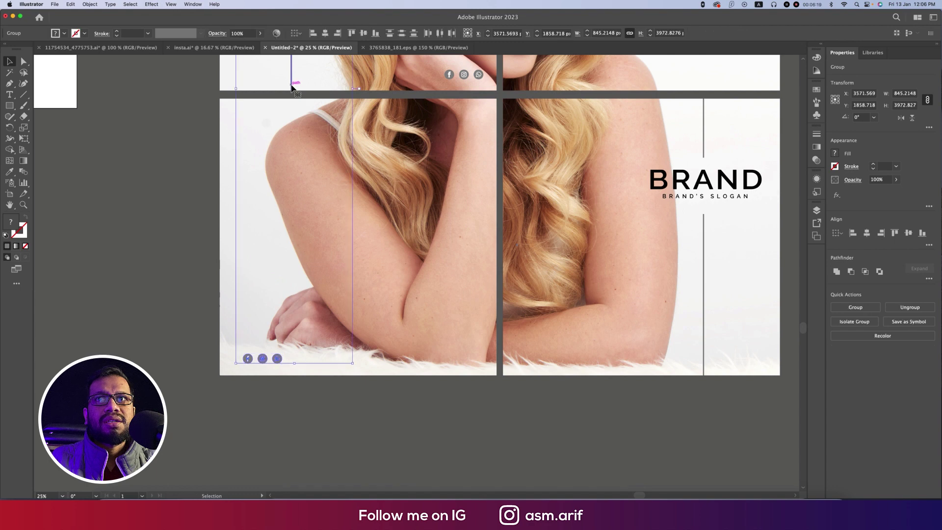
left_click(323, 34)
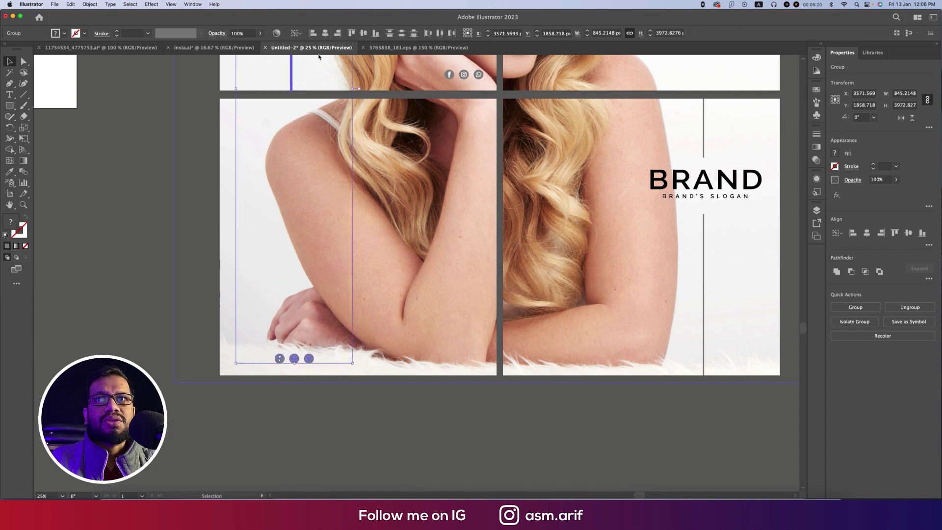
left_click(356, 397)
key("cmd+minus")
scroll(326, 448, "up", 2)
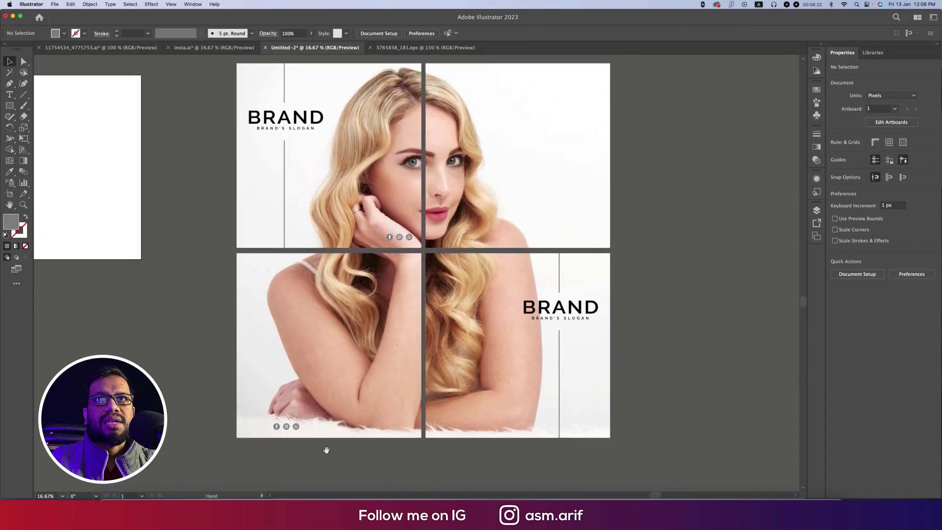
- Move the social icon group from the upper-left square to the lower-right area of the upper-right square
left_click(410, 239)
left_click_drag(410, 239, 567, 238)
left_click(667, 272)
scroll(666, 283, "up", 2)
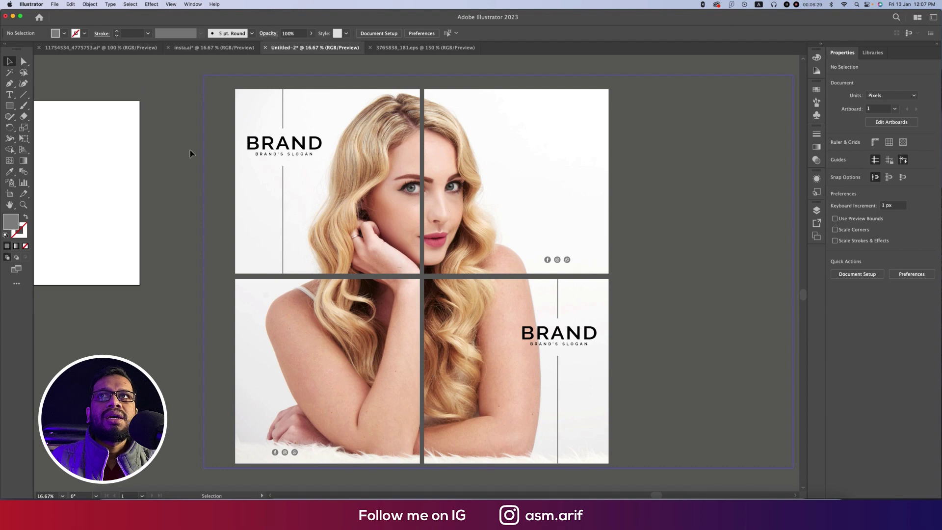
- In insta.ai, leave isolation mode and copy the New Moisturizer text group with its vertical lines from the upper-right square
left_click(214, 48)
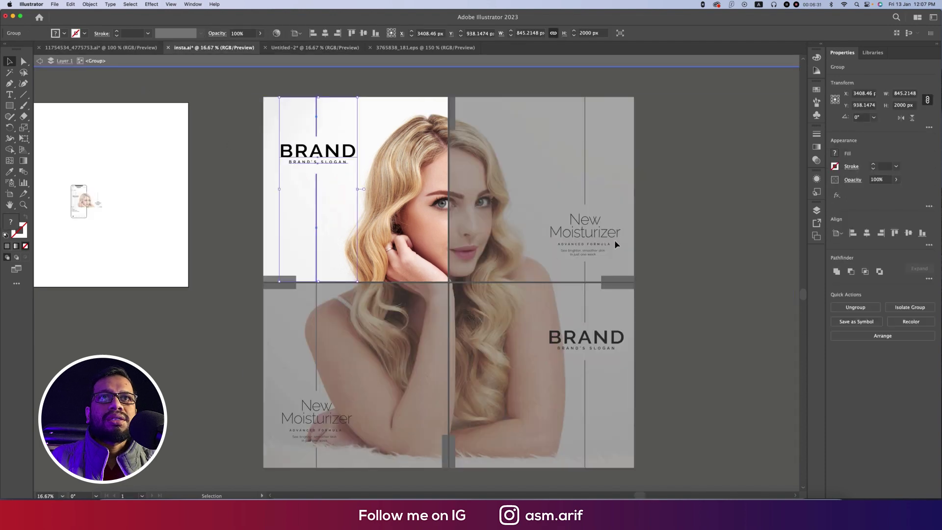
left_click(679, 247)
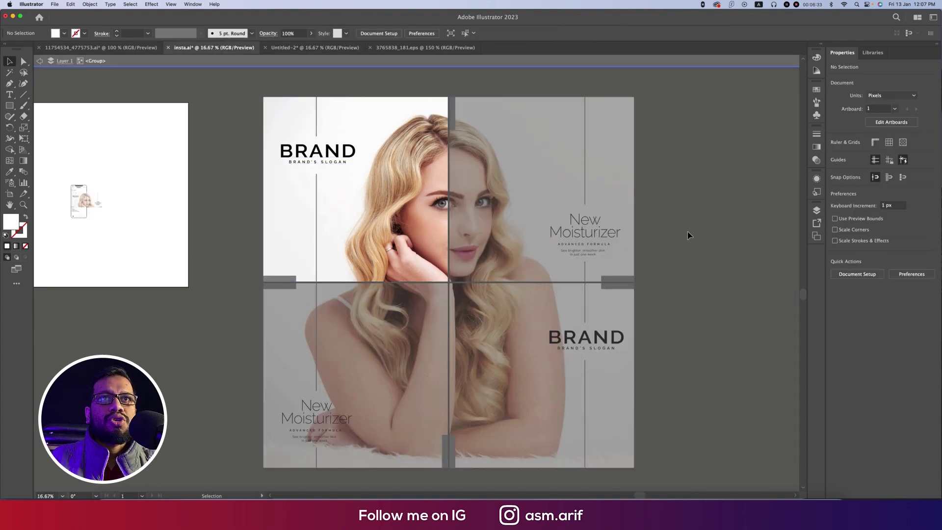
double_click(688, 234)
scroll(613, 225, "up", 2)
left_click(558, 225)
double_click(564, 225)
left_click(574, 226)
double_click(577, 225)
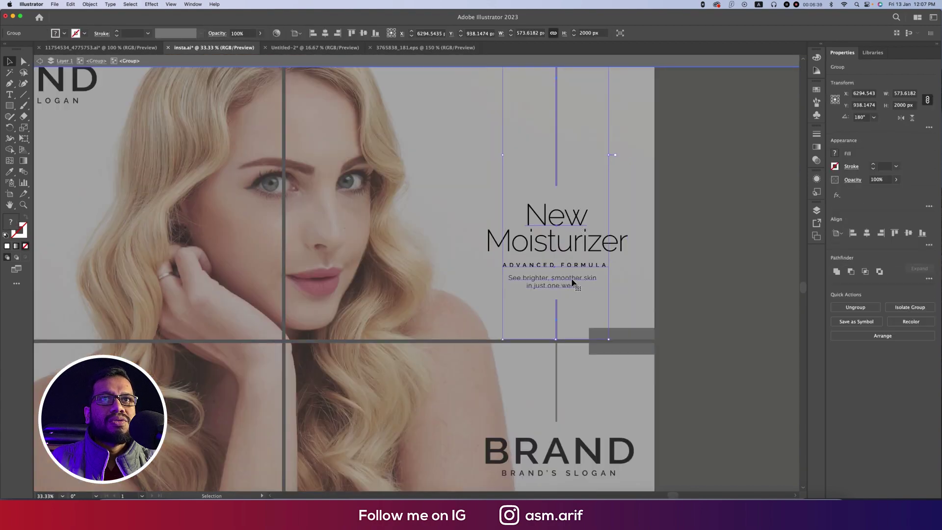
- Paste the copied text group into Untitled-2 and place it in the upper-right square above the BRAND group
left_click(386, 47)
left_click(314, 47)
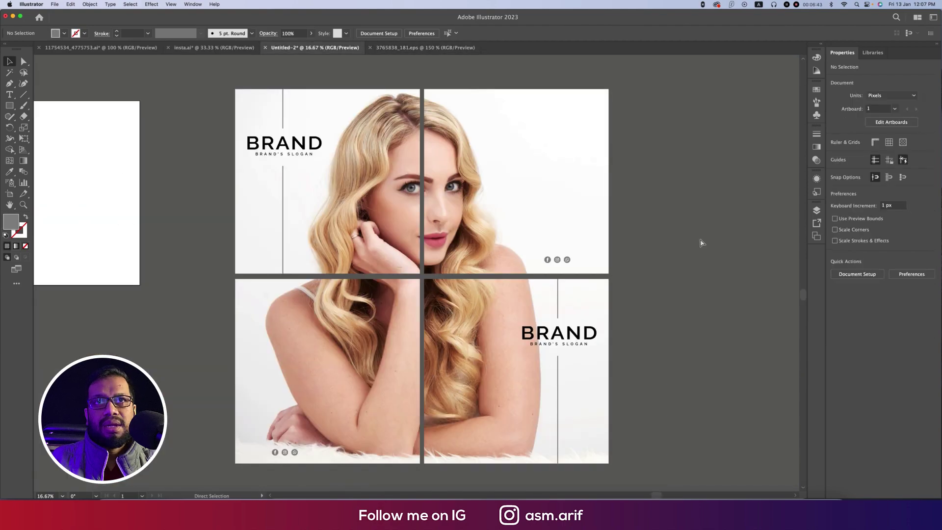
key("cmd+v")
left_click_drag(431, 296, 555, 216)
- Align the pasted text group with the BRAND group below so that their vertical lines match up
left_click(558, 309, "shift")
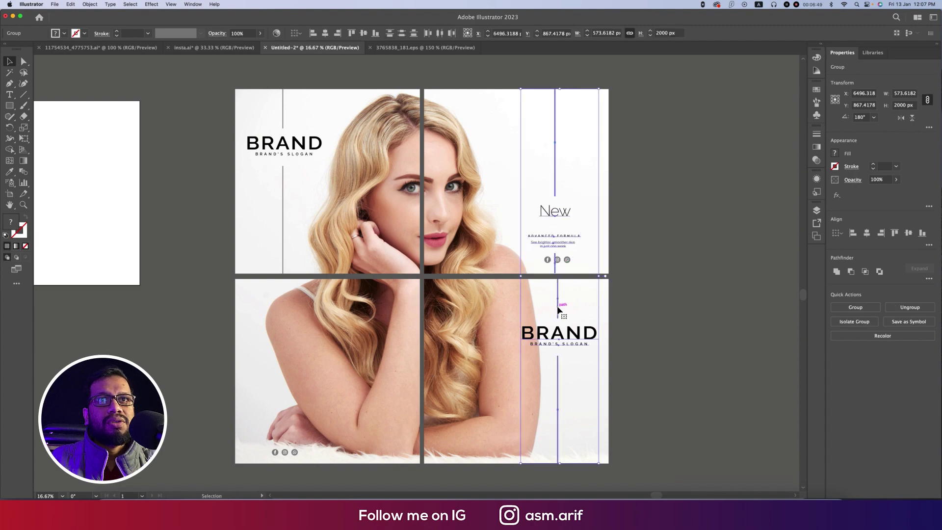
left_click(558, 309, "shift")
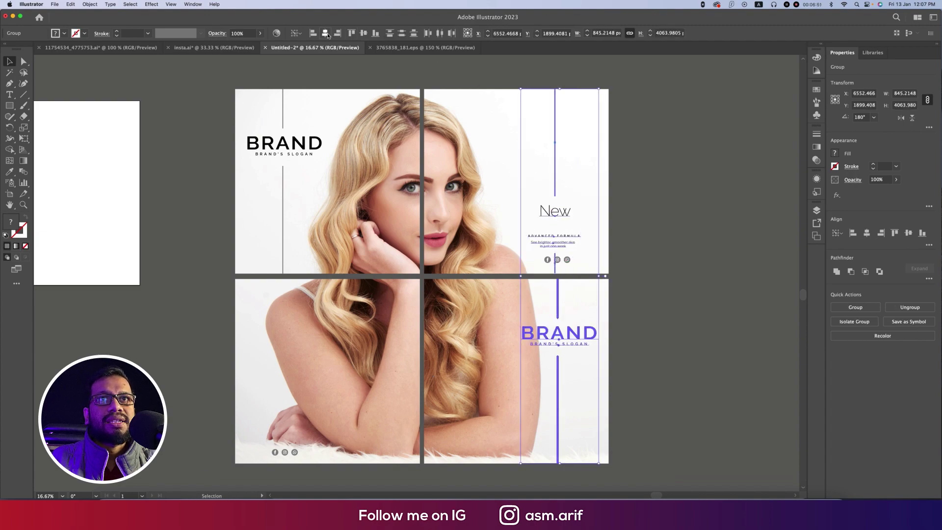
key("cmd+shift+a")
key("cmd+=")
left_click_drag(567, 358, 562, 359)
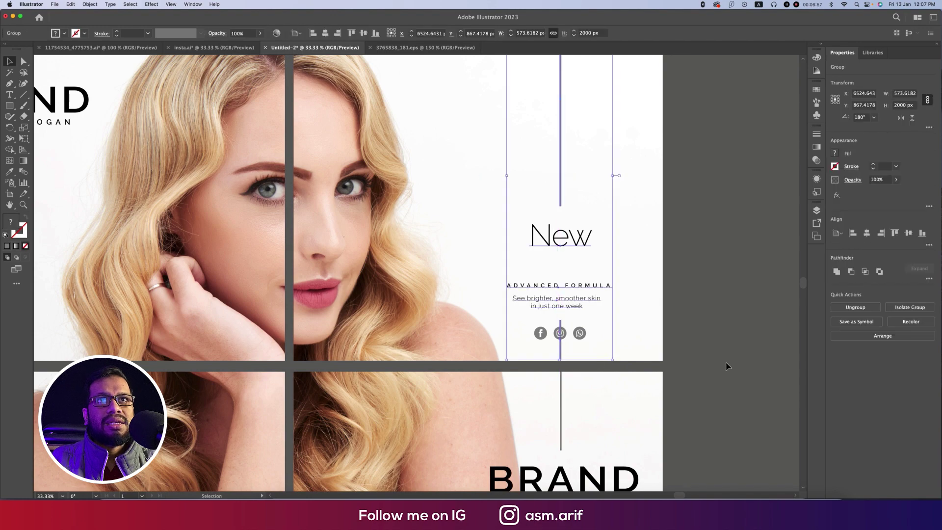
- Isolate the text group's nested line group and select the lower line segment that crosses the social icons
scroll(562, 353, "up", 1)
scroll(562, 348, "up", 1)
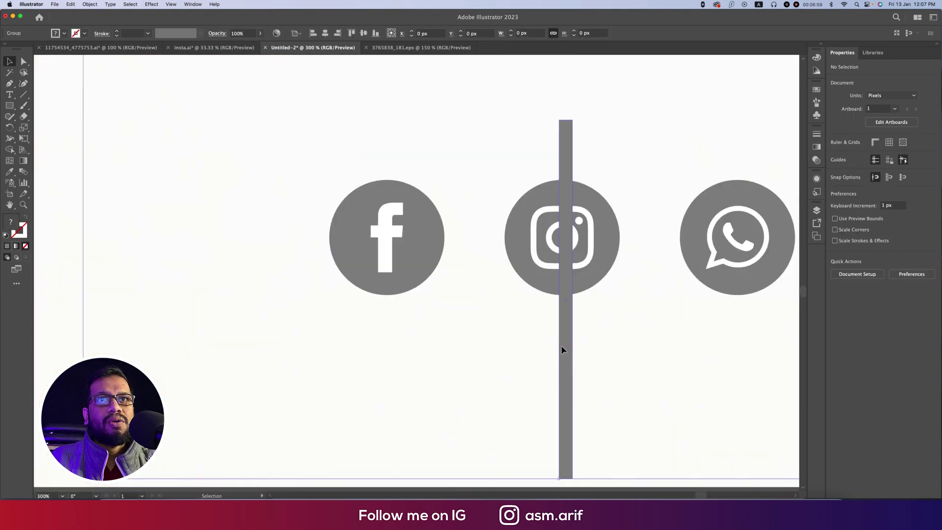
double_click(562, 348)
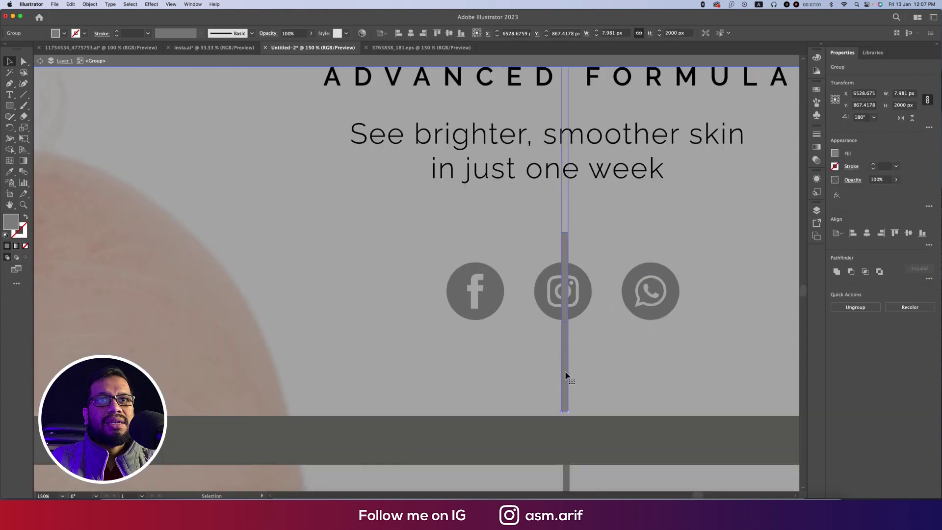
double_click(569, 250)
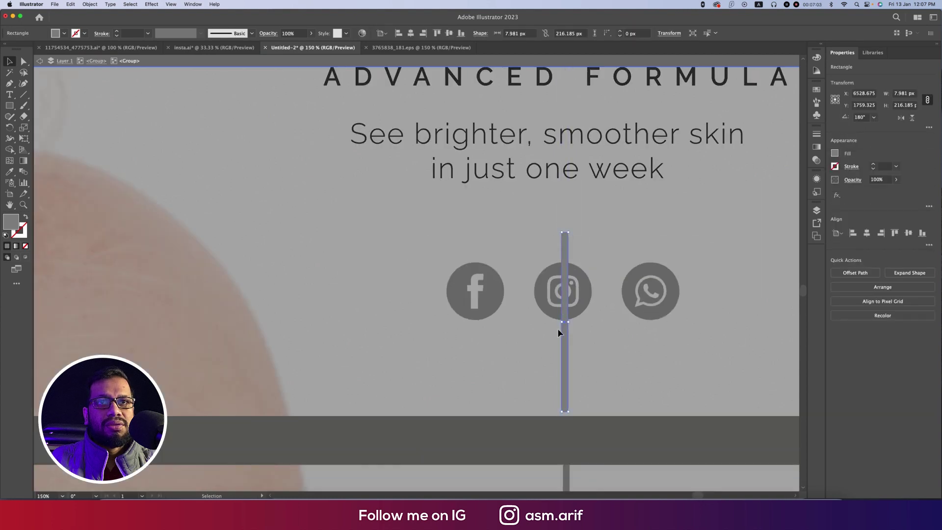
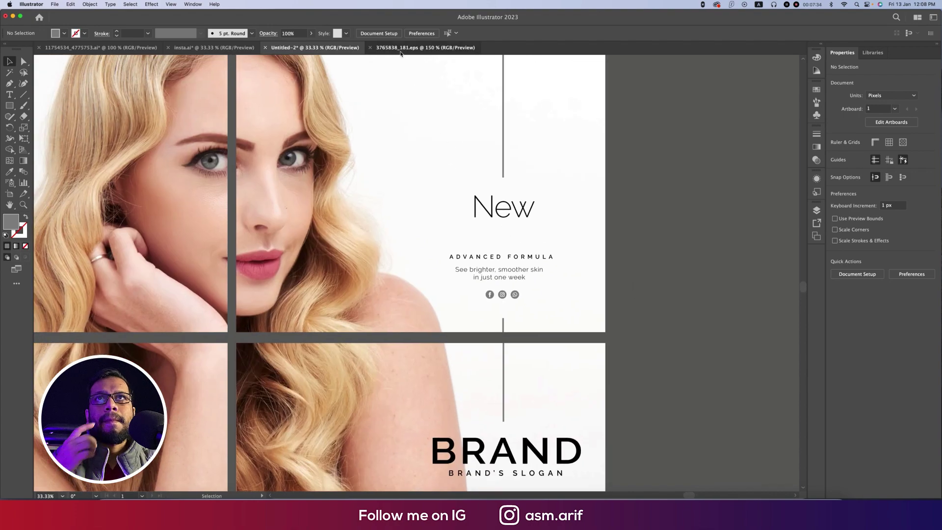
- Copy the word Moisturizer from the upper-right square in insta.ai and return to Untitled-2
left_click(425, 48)
left_click(214, 48)
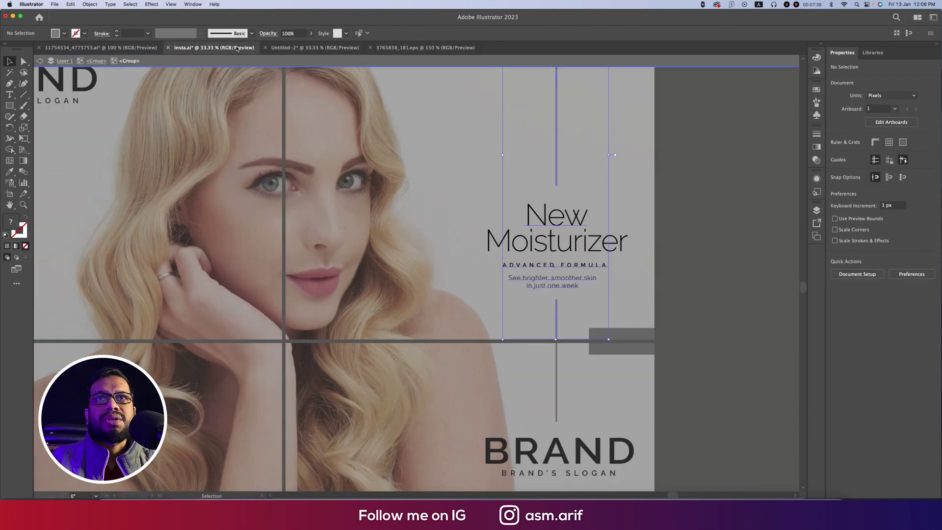
left_click(597, 250)
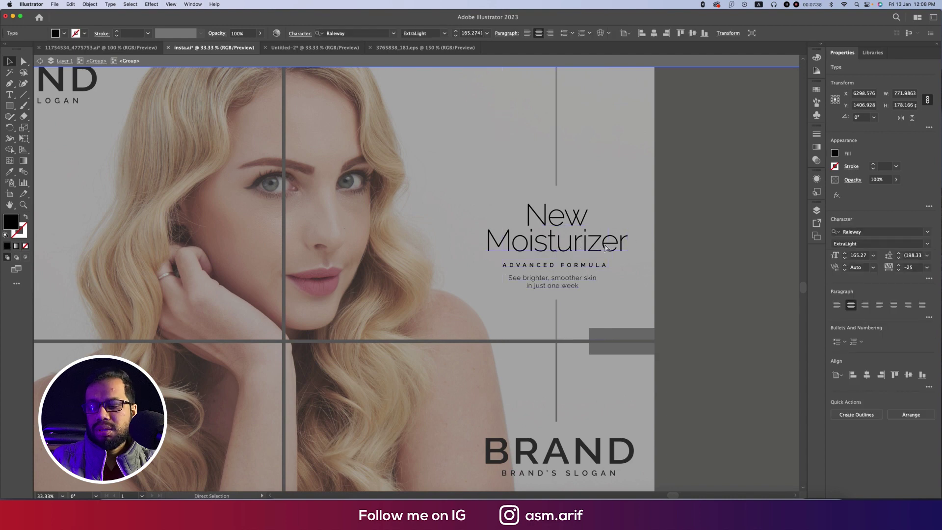
left_click(346, 49)
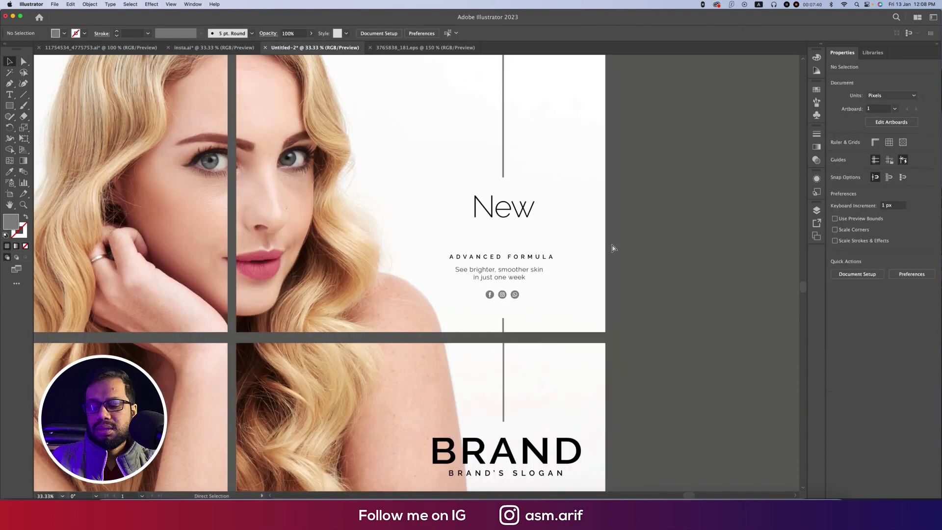
- Paste Moisturizer between New and ADVANCED FORMULA in the upper-right square and center it horizontally with the text group
key("super+v")
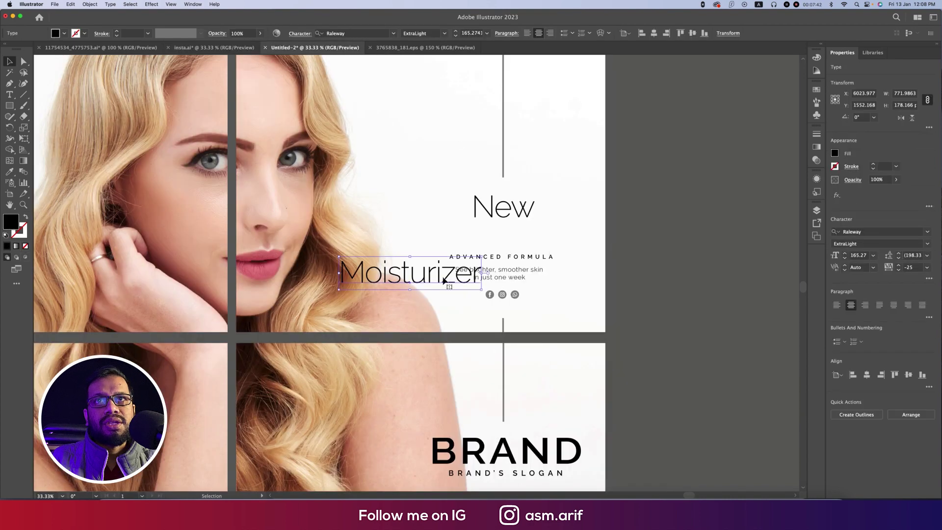
left_click_drag(448, 277, 530, 242)
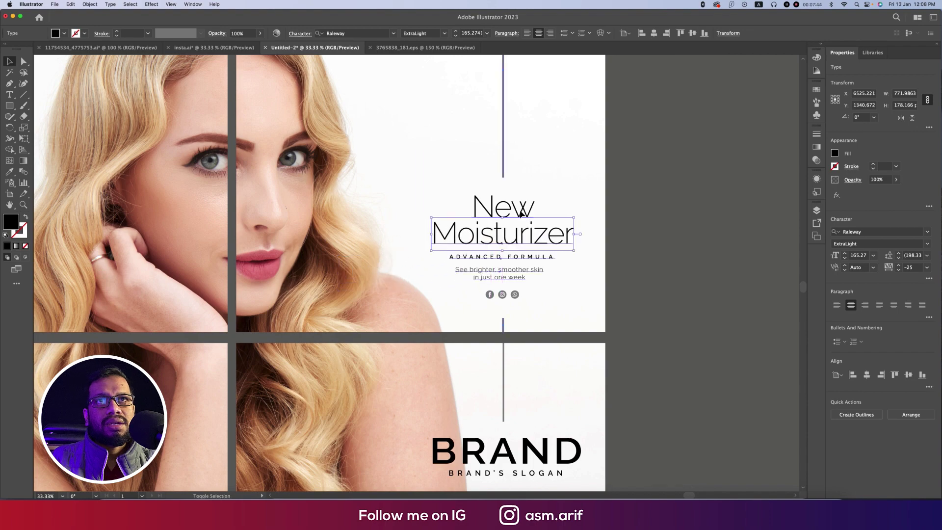
left_click(505, 208, "shift")
left_click(326, 32)
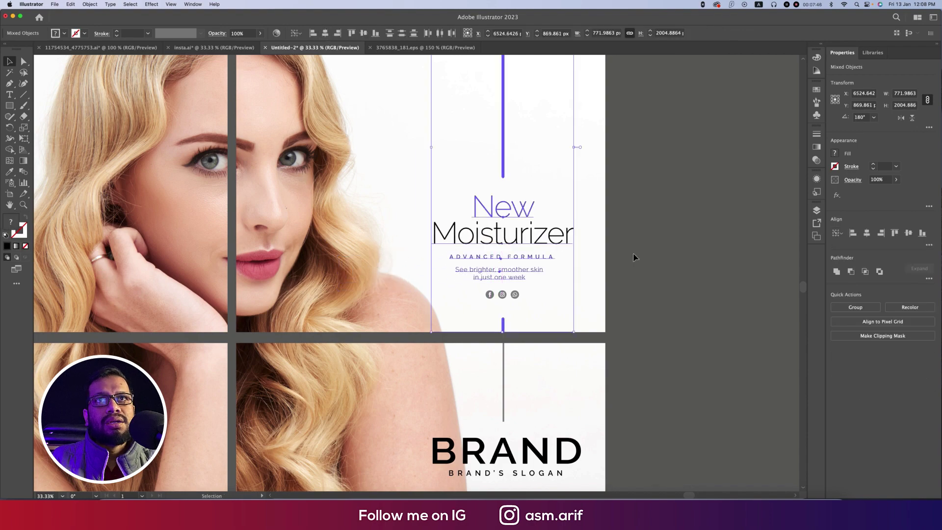
key("super+g")
- Check the font, weight and size of New, Moisturizer, ADVANCED FORMULA and the description text, then leave isolation mode
key("super+equal")
key("super+equal")
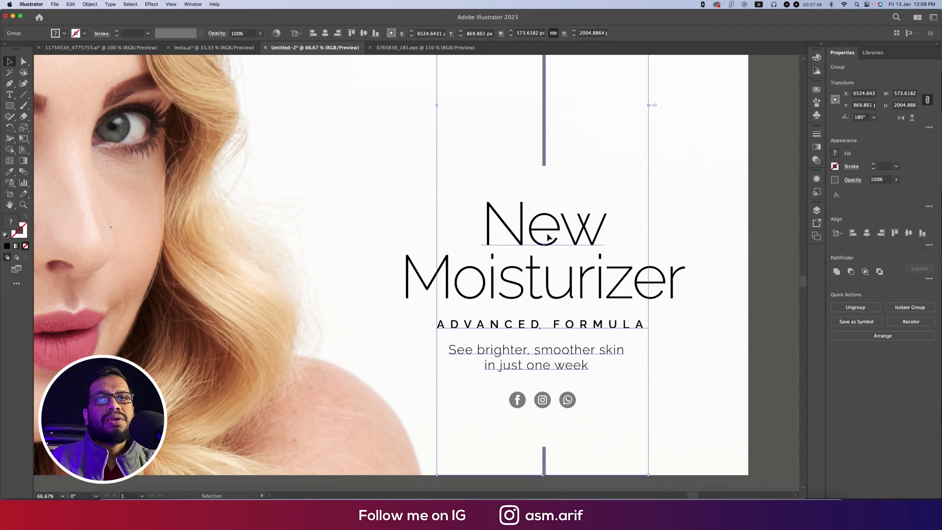
double_click(542, 235)
left_click(547, 238)
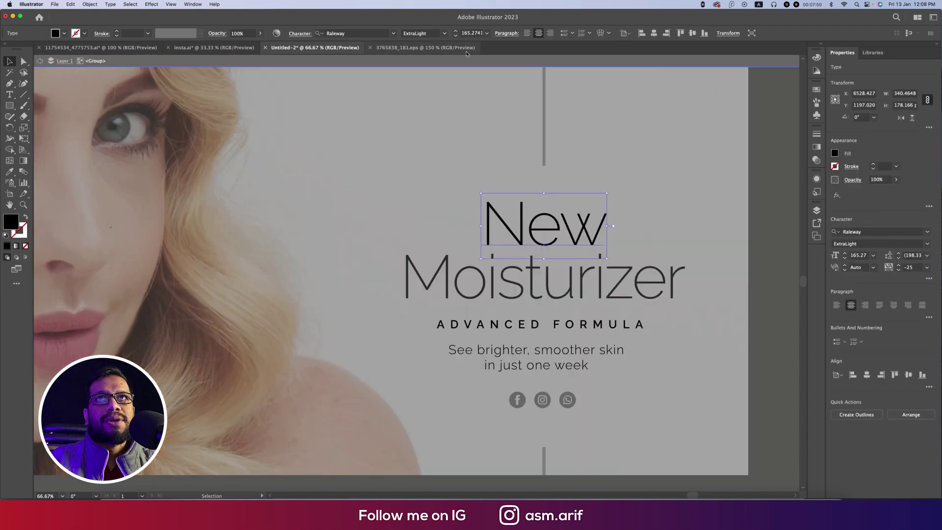
left_click(463, 34)
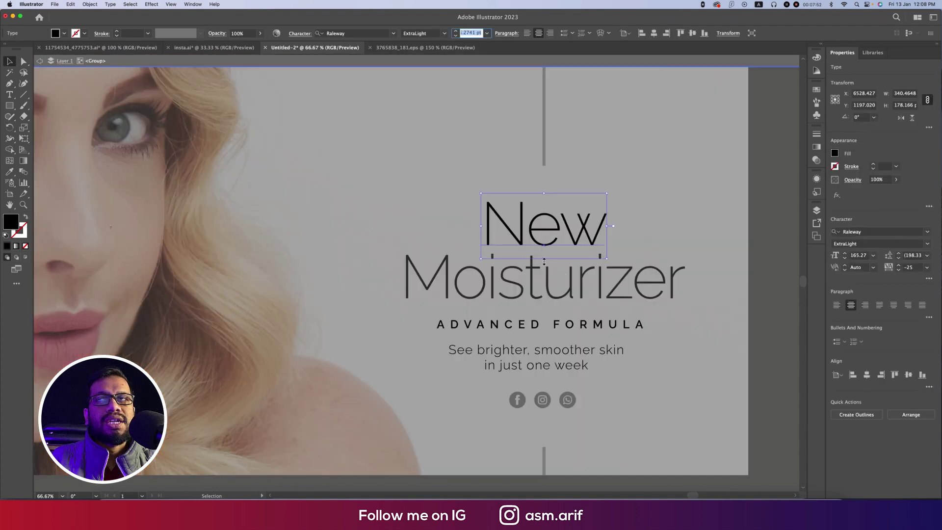
left_click(16, 62)
left_click(529, 296)
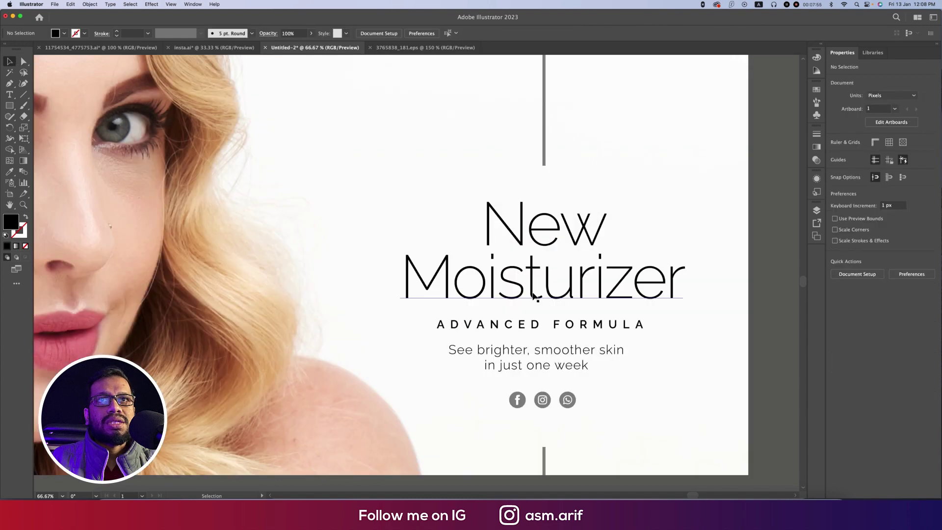
left_click(540, 300)
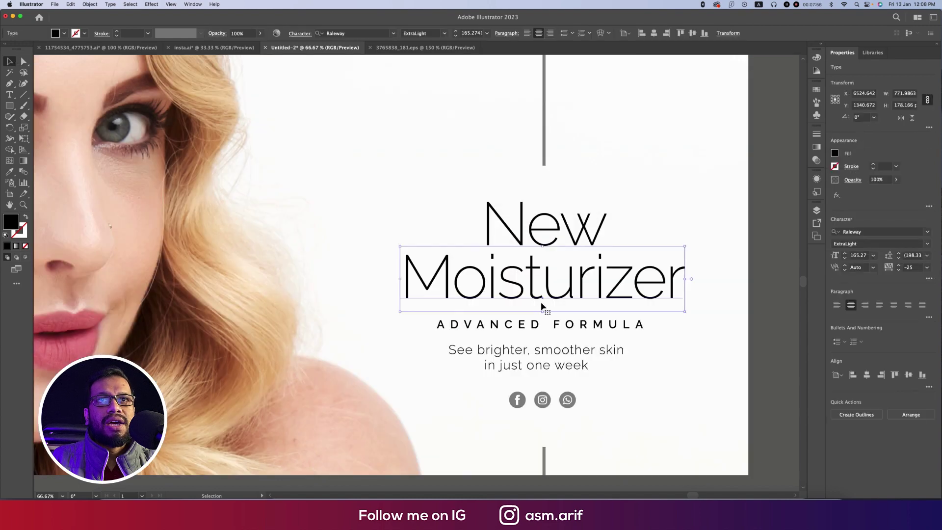
left_click(558, 330)
double_click(558, 330)
left_click(560, 330)
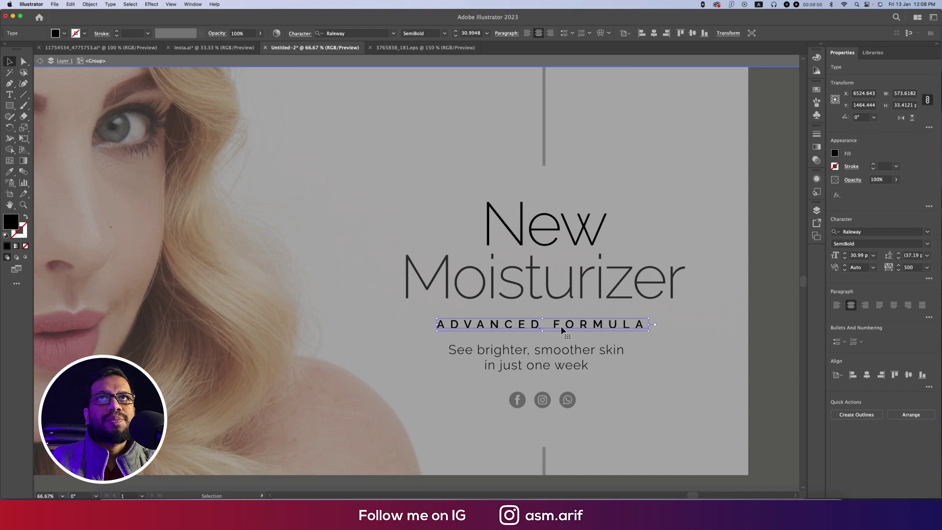
left_click(567, 356)
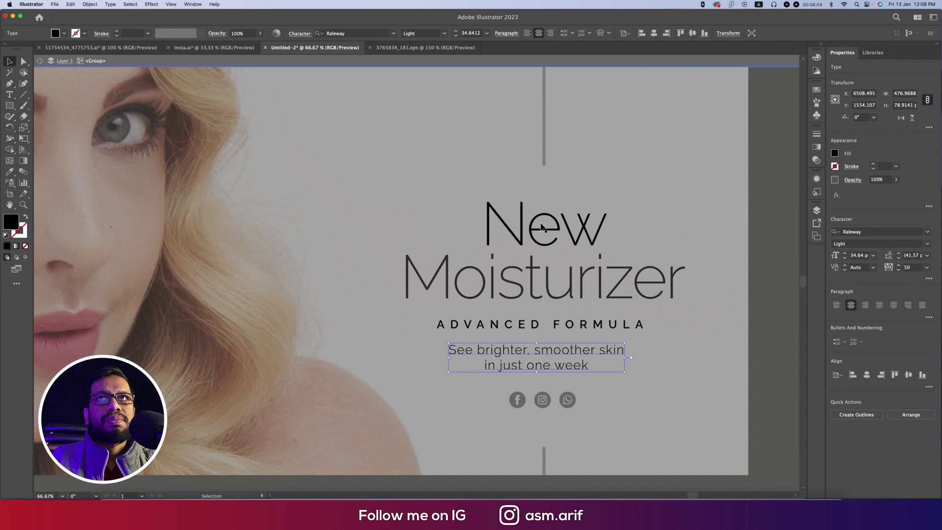
double_click(771, 420)
- Ungroup the New, ADVANCED FORMULA, description and vertical line group in the upper-right square
scroll(309, 267, "down", 2)
left_click(420, 271)
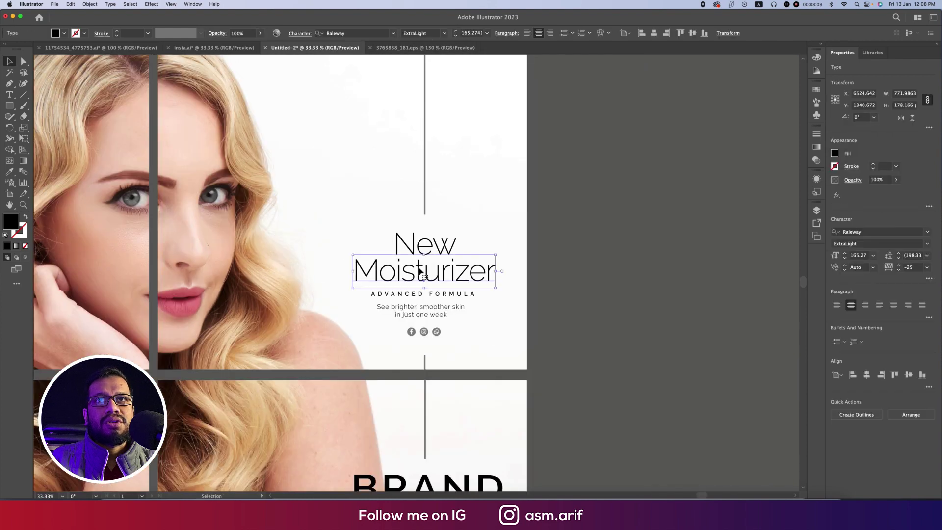
scroll(419, 271, "up", 2)
left_click(434, 229)
right_click(434, 229)
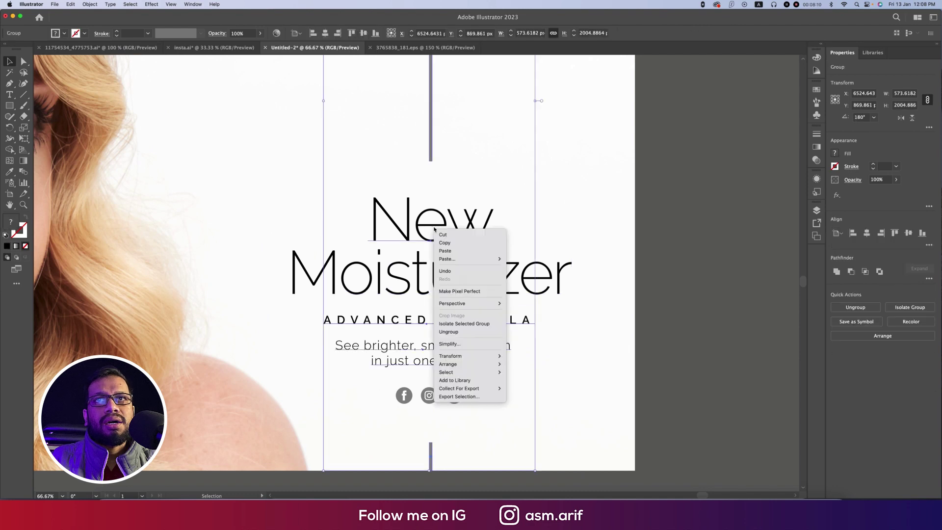
left_click(449, 331)
left_click(721, 362)
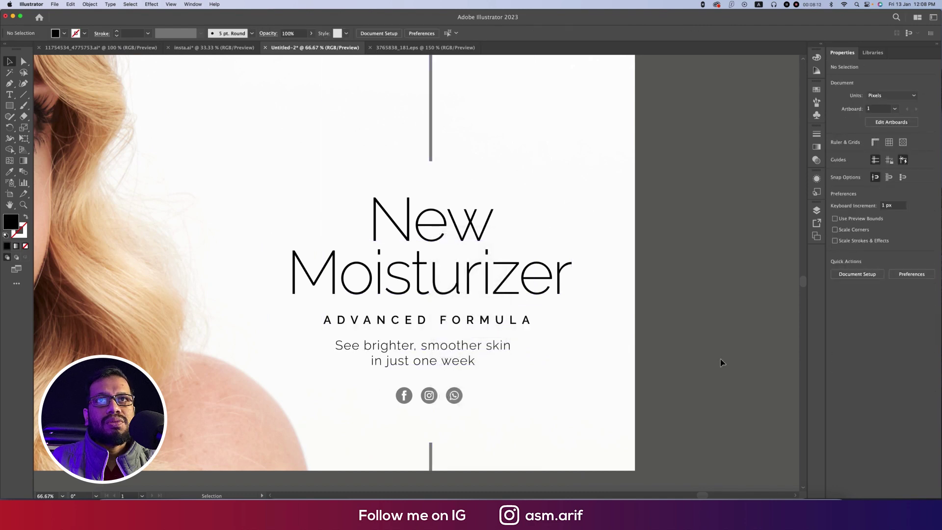
- Select New, Moisturizer, ADVANCED FORMULA, the description and the social icons in the upper-right square and shift them slightly upward
left_click(441, 228)
left_click(444, 285, "shift")
left_click(443, 322, "shift")
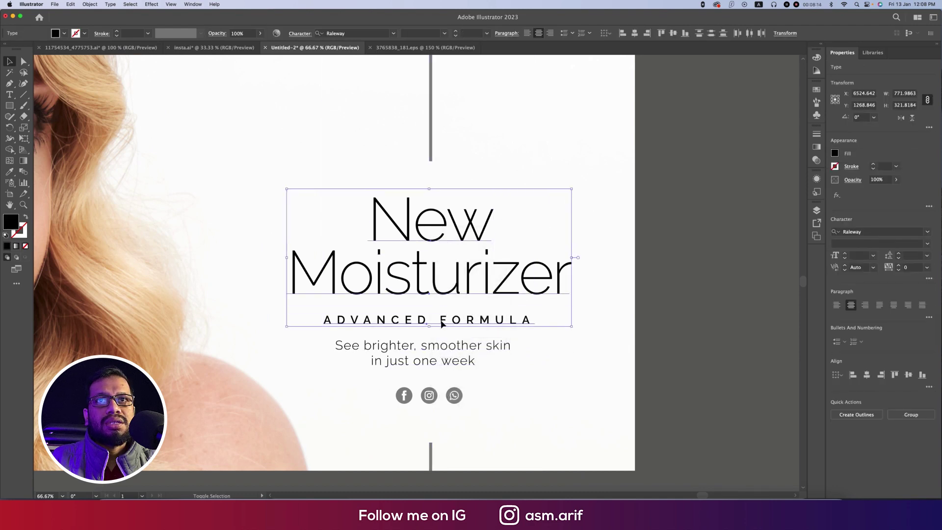
left_click(443, 349, "shift")
left_click(454, 395, "shift")
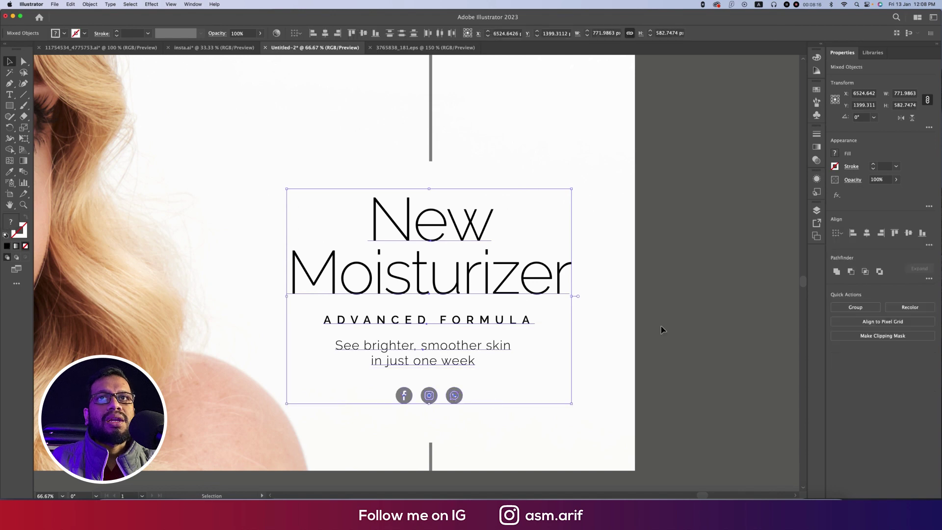
left_click_drag(513, 278, 513, 275)
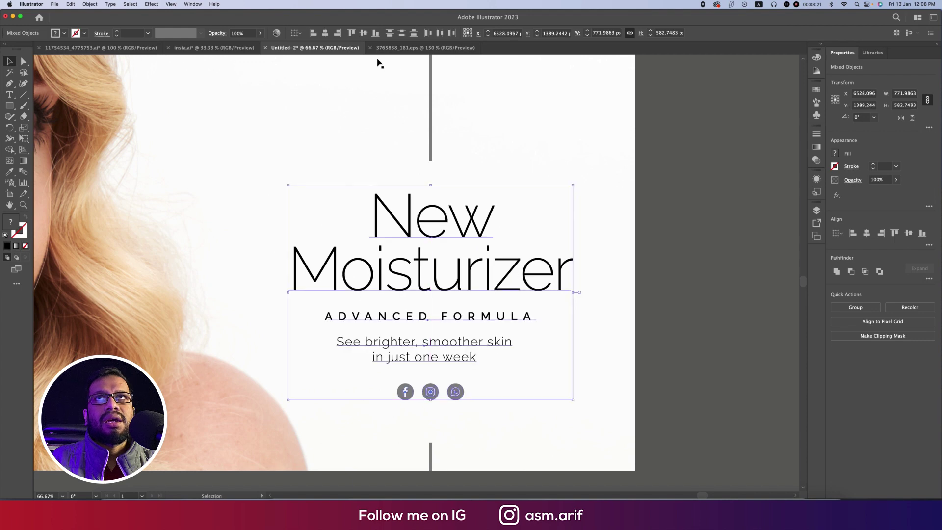
- Center the selected text and social icons horizontally, group them, and align the group with the upper-right square's vertical line
left_click(327, 35)
key("super+g")
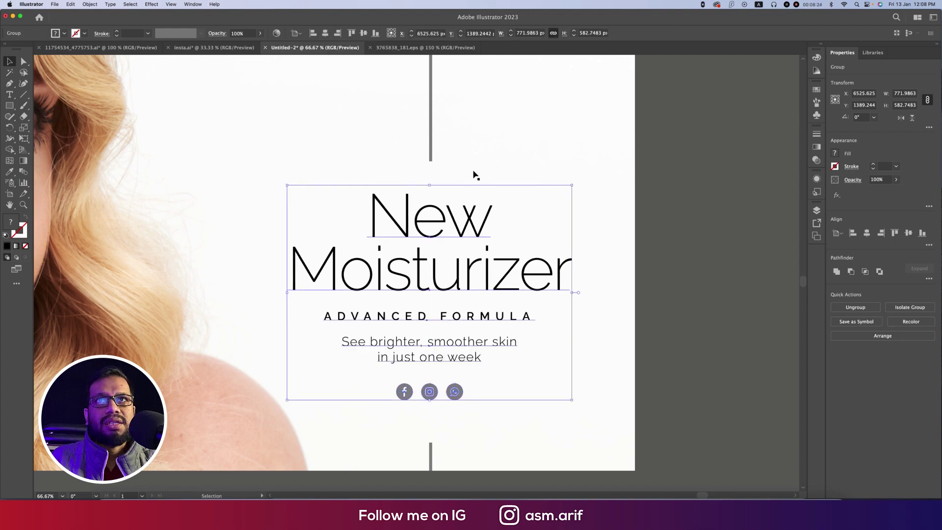
left_click(434, 151, "shift")
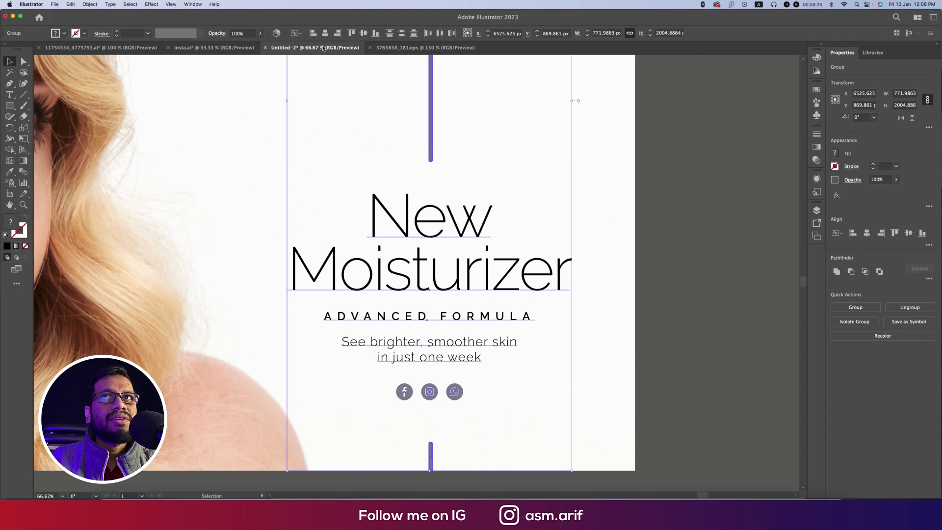
left_click(681, 319)
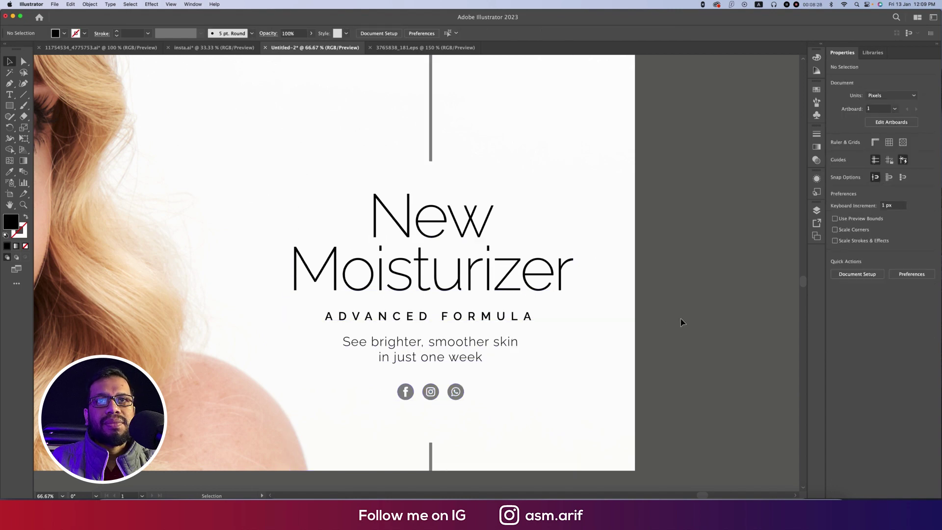
- Delete the standalone social icon group near the lower edge of the lower-left square
scroll(681, 319, "down", 6)
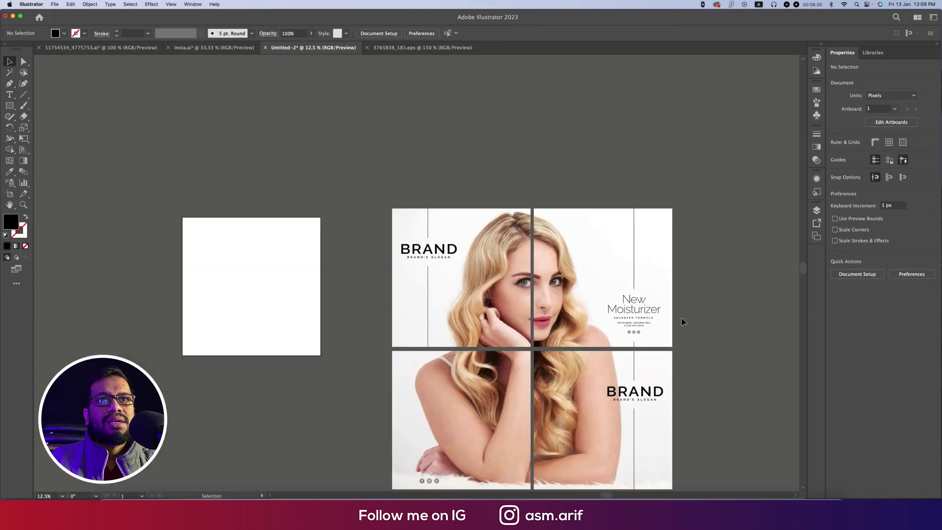
left_click_drag(682, 319, 689, 226)
left_click(434, 386)
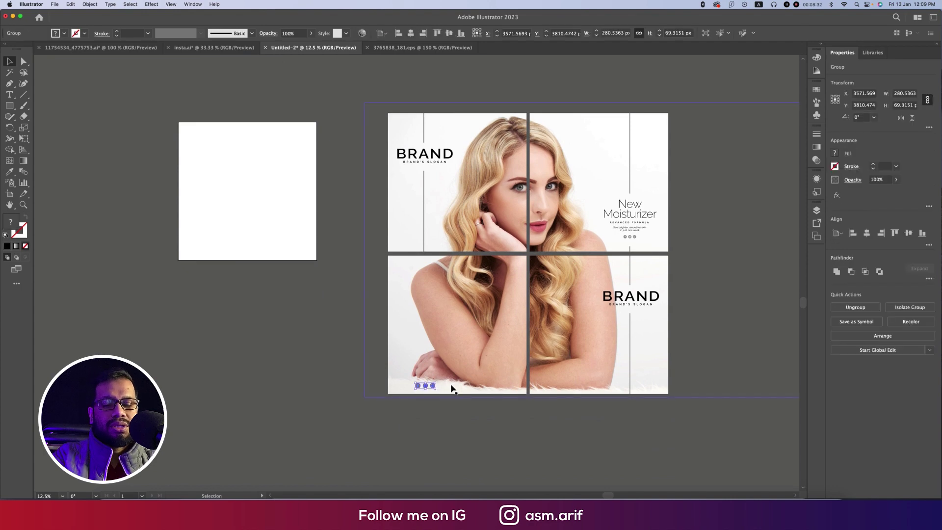
key("Delete")
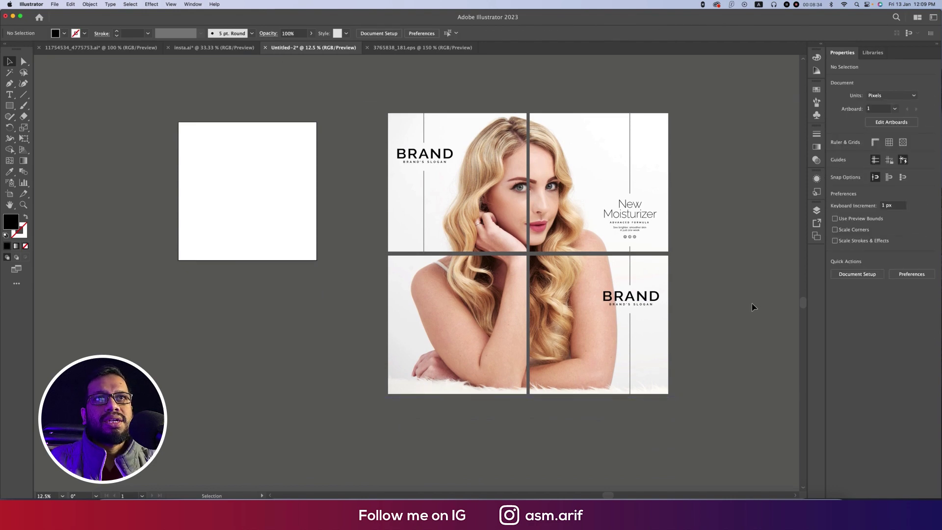
- Group the New Moisturizer block with its vertical line and place a copy in the same position in the lower-left square
left_click(629, 220)
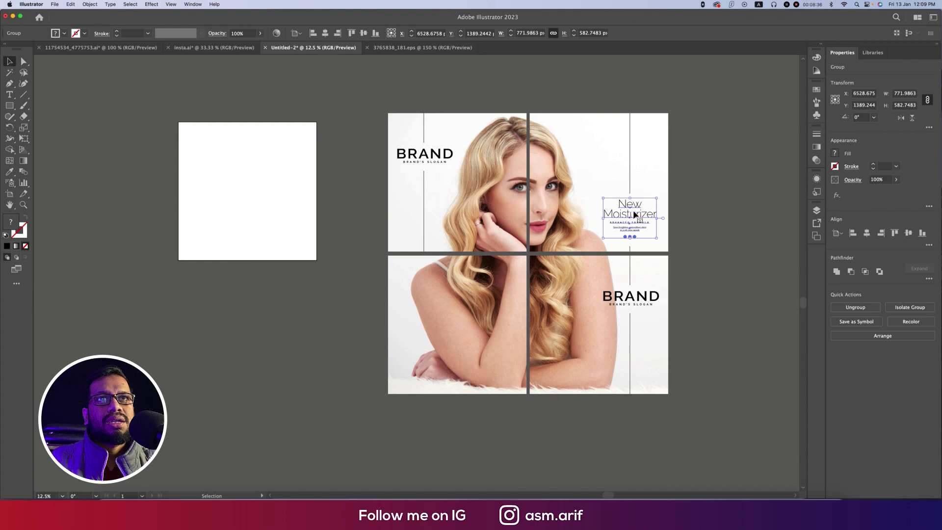
left_click(630, 189, "shift")
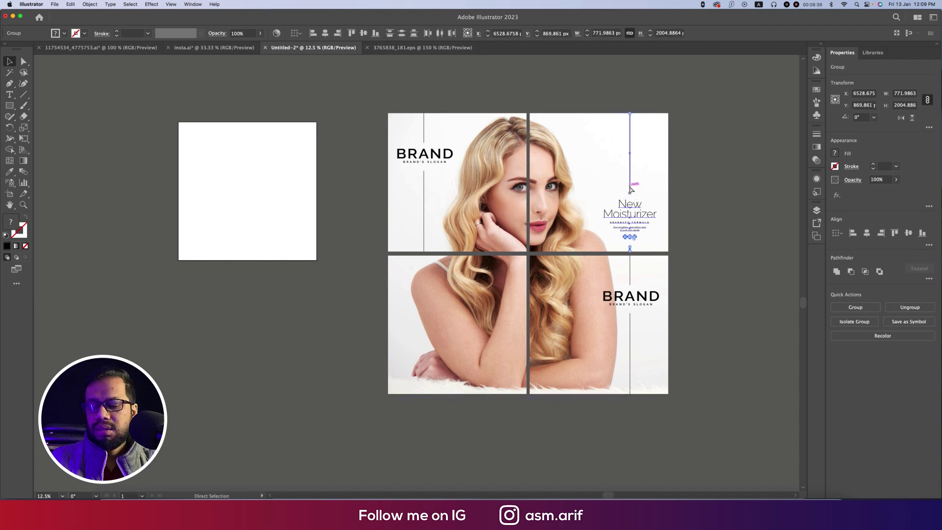
key("super+g")
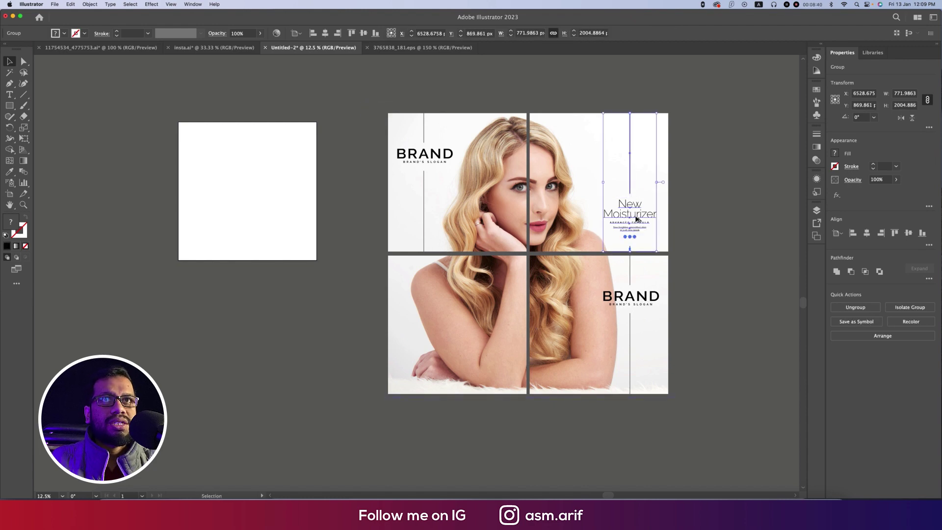
left_click_drag(636, 220, 431, 361)
- Examine the copied block's vertical line against the lower-left square's edge and the line above, and review the whole four-square layout
scroll(406, 304, "up", 1)
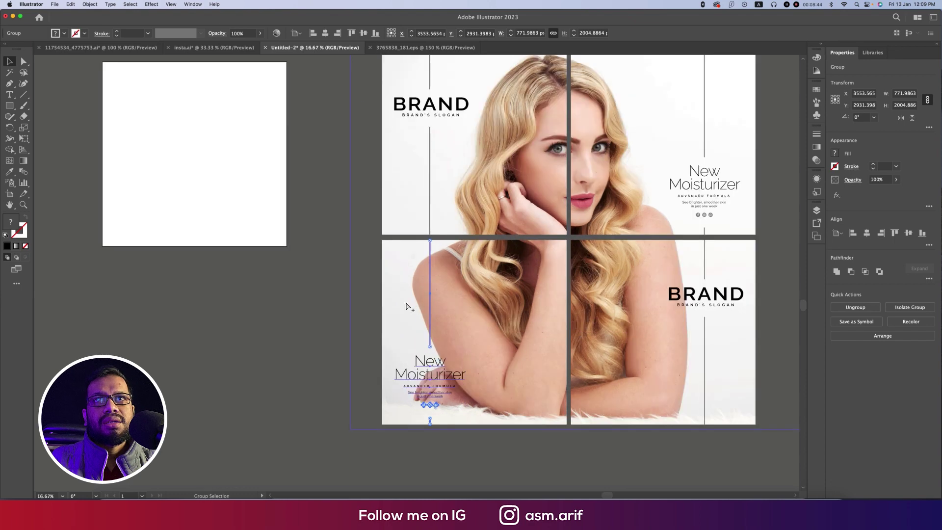
scroll(406, 304, "up", 2)
scroll(446, 212, "up", 3)
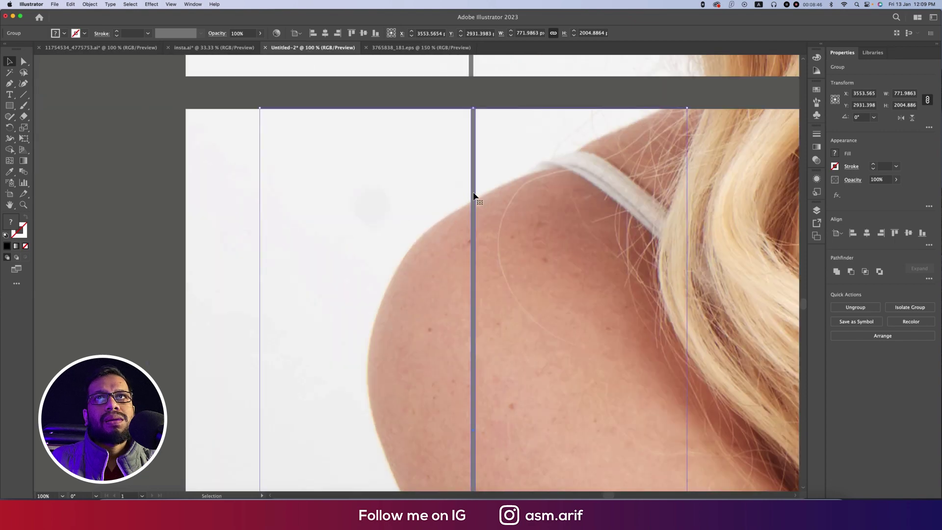
scroll(425, 216, "down", 1)
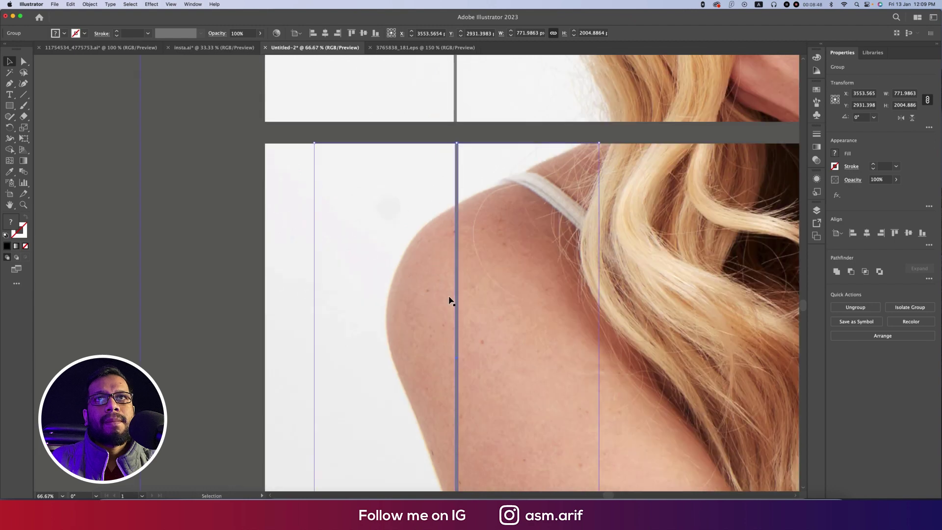
scroll(450, 301, "down", 1)
left_click(579, 328)
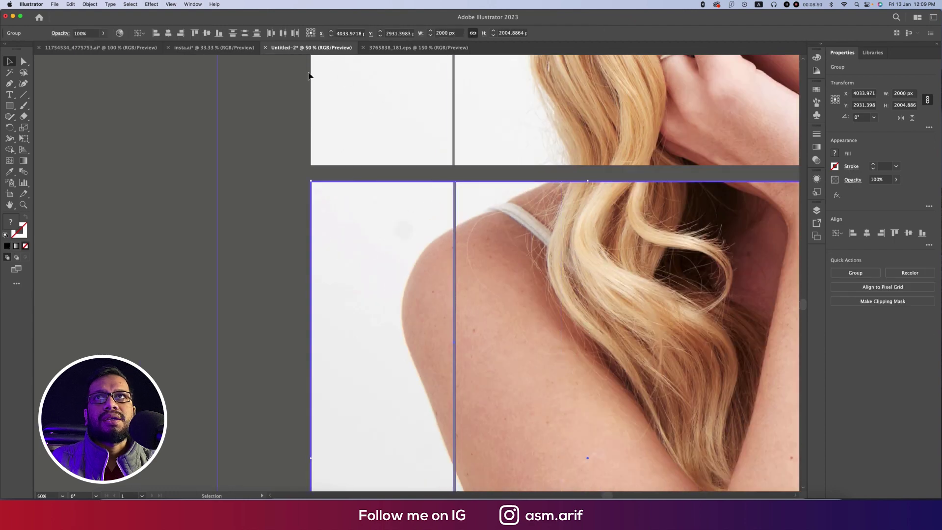
left_click(220, 236)
scroll(221, 237, "down", 1)
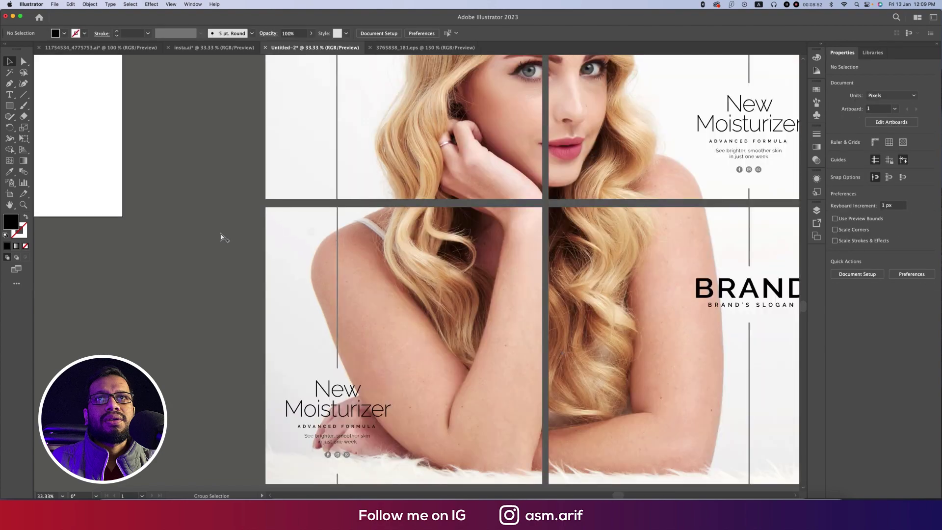
scroll(221, 238, "down", 1)
scroll(683, 332, "up", 5)
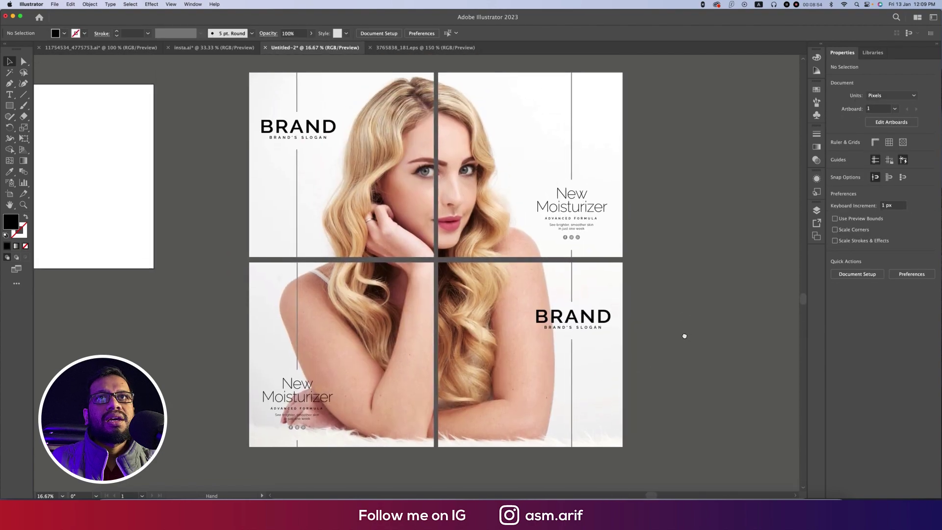
left_click_drag(206, 145, 234, 157)
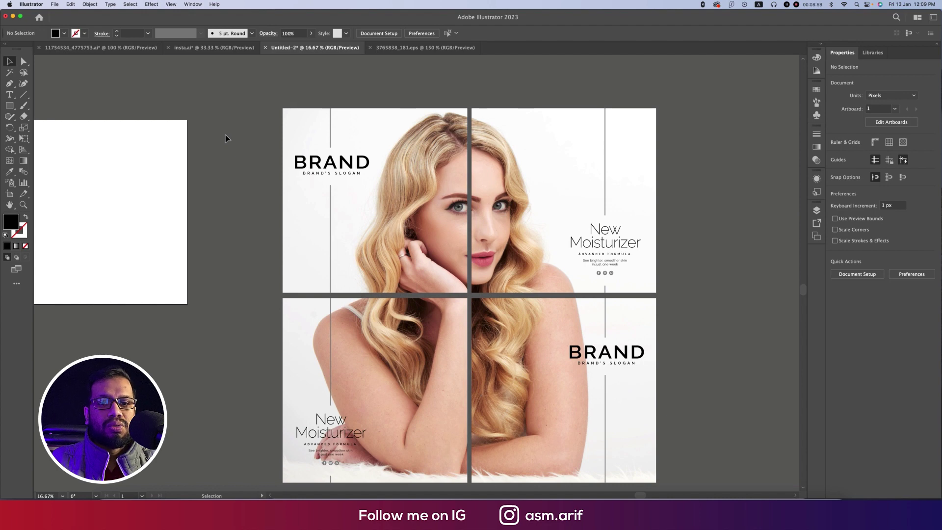
- Create two 2000 × 2000 px artboards that exactly cover the upper-left and upper-right squares
left_click(8, 195)
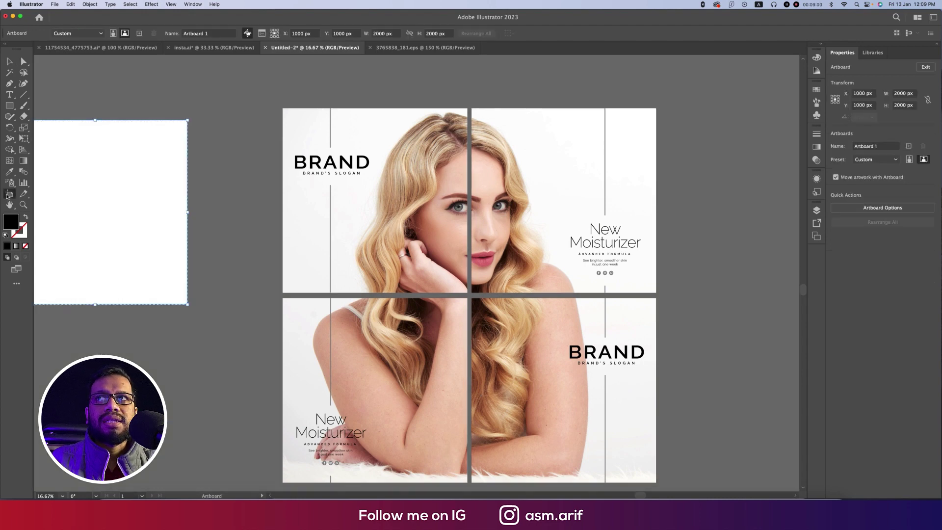
left_click(301, 120)
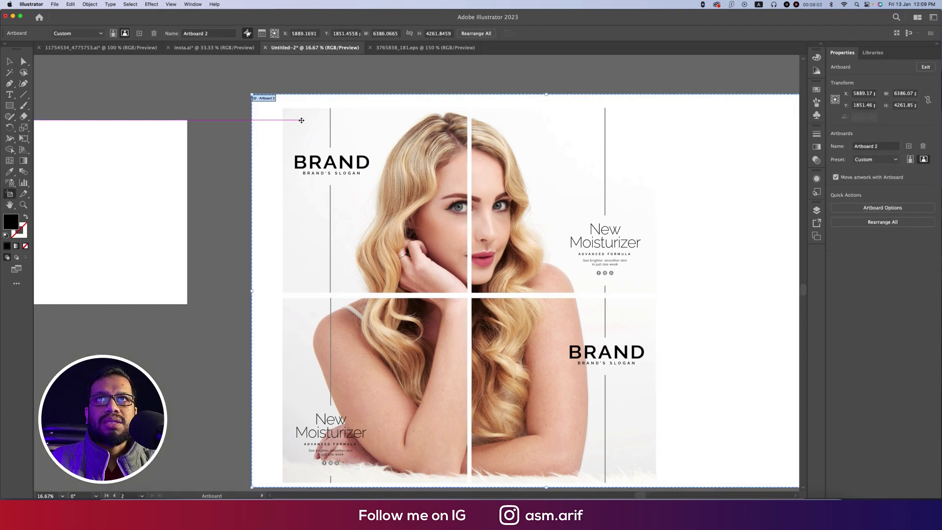
key("super+z")
left_click_drag(283, 109, 468, 293)
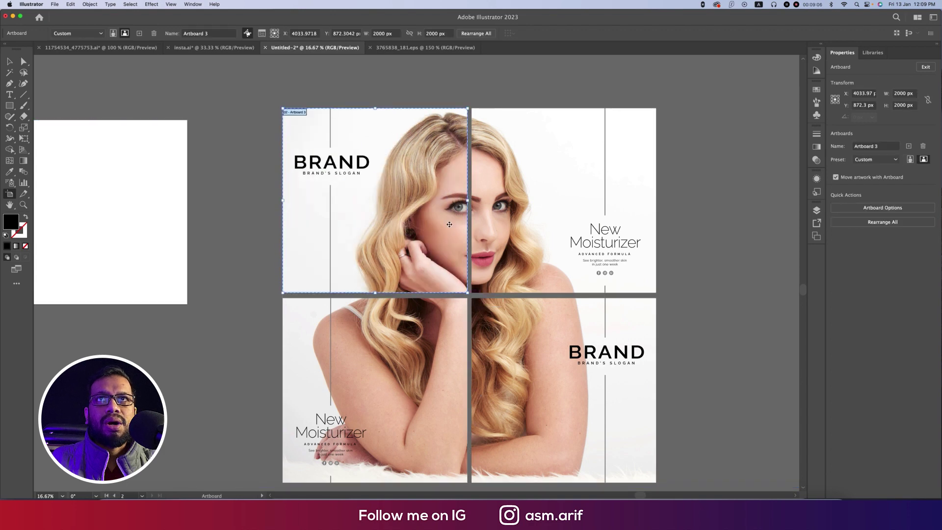
left_click_drag(472, 108, 656, 295)
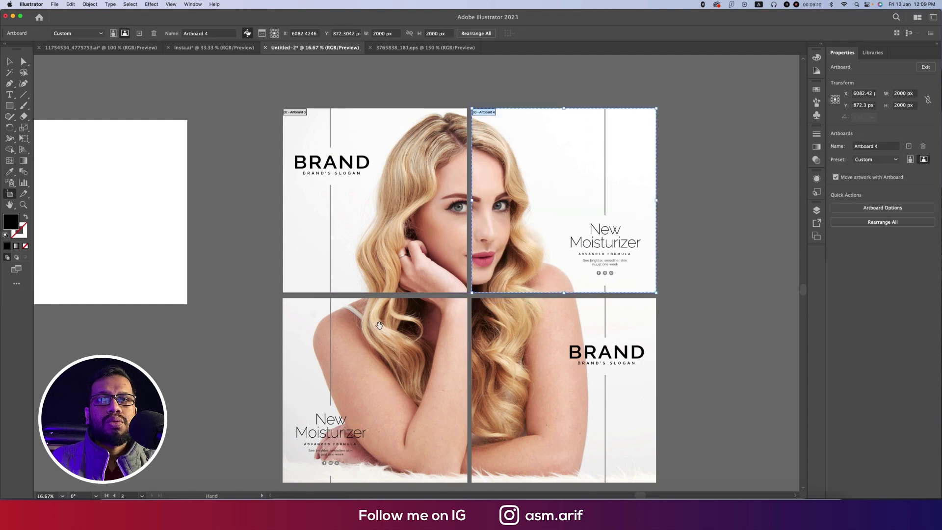
- Create two more 2000 × 2000 px artboards exactly covering the lower-left and lower-right squares, and return to the Selection tool
scroll(316, 222, "down", 5)
left_click_drag(290, 201, 475, 386)
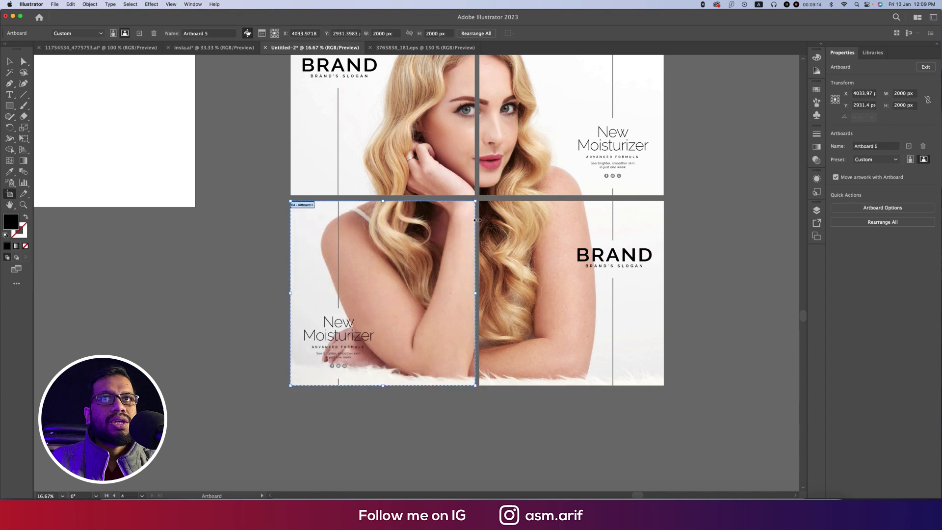
left_click_drag(478, 200, 664, 386)
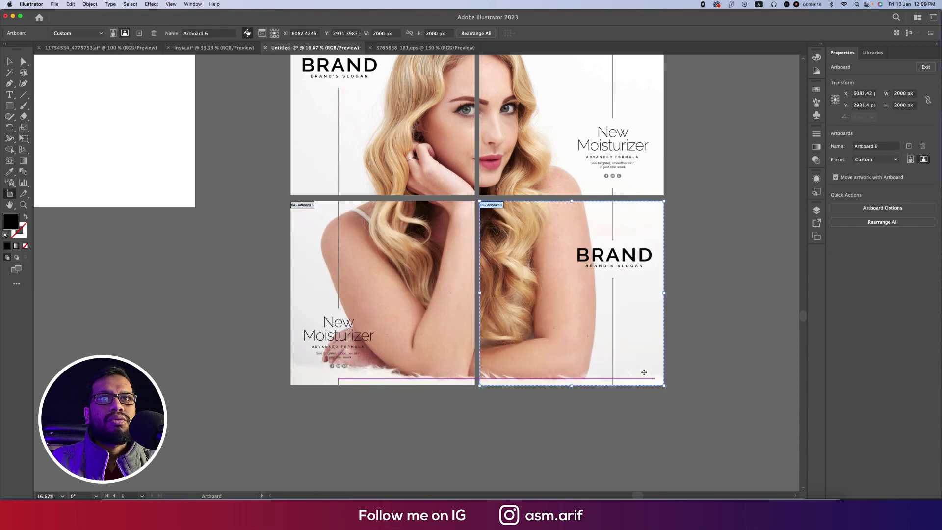
key("v")
- Start a Save for Web JPEG export of the upper-left artboard, choosing the Downloads folder and the file name op1
scroll(242, 309, "up", 5)
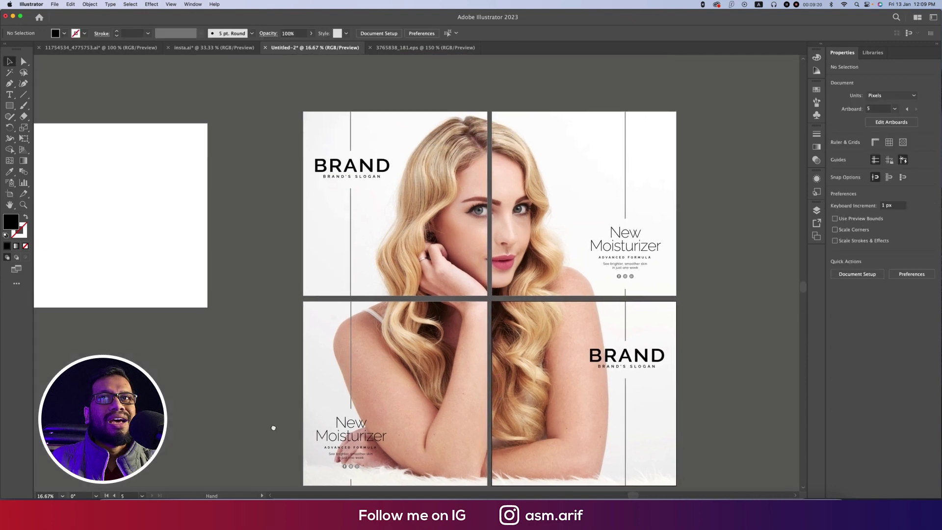
key("super+alt+shift+s")
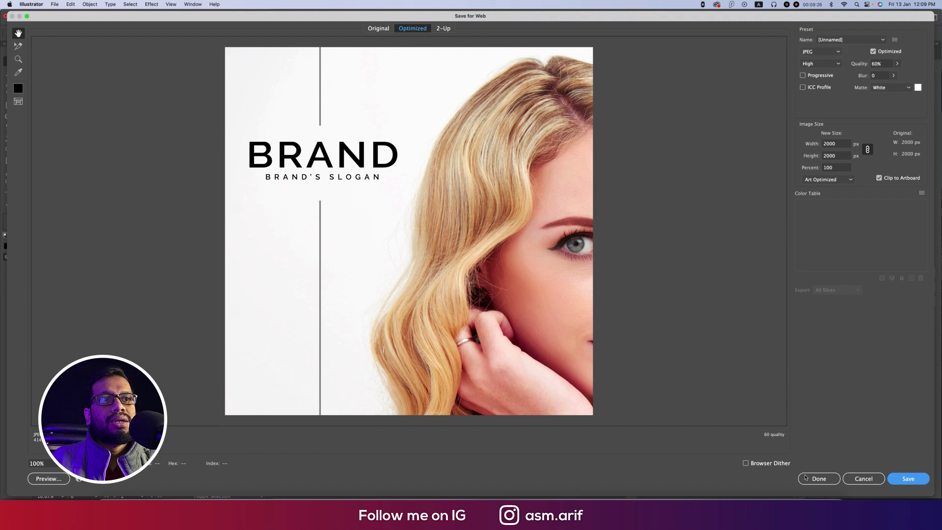
left_click(908, 480)
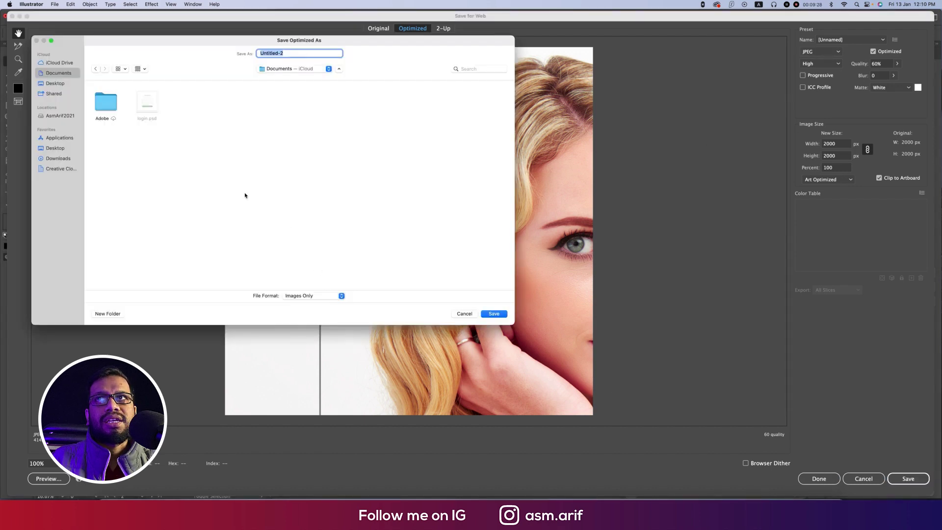
left_click(57, 158)
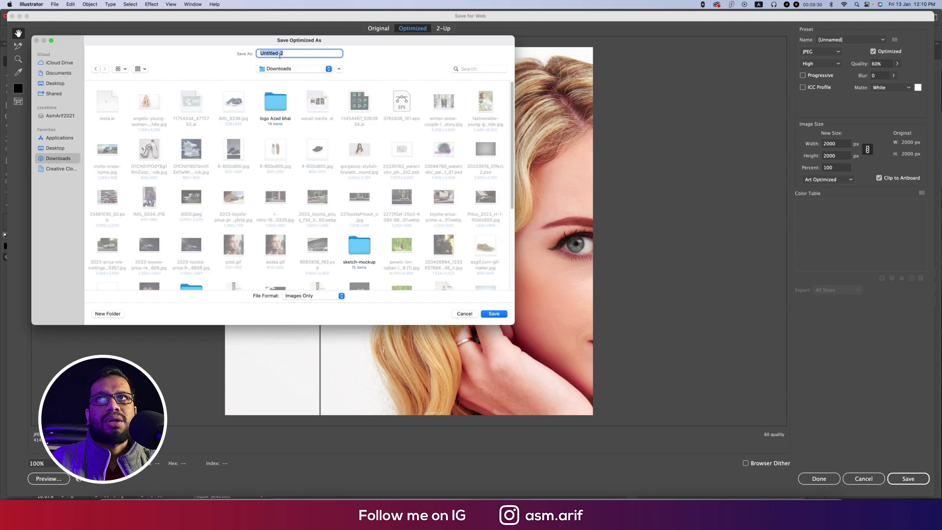
type("op1")
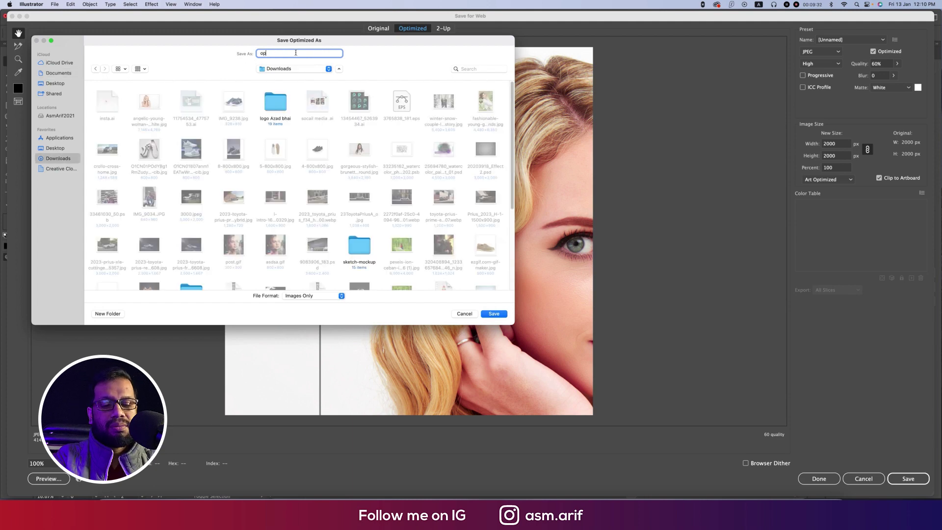
- Create a new folder with a name starting with Sm inside Downloads and save the op1 image in it
left_click(116, 316)
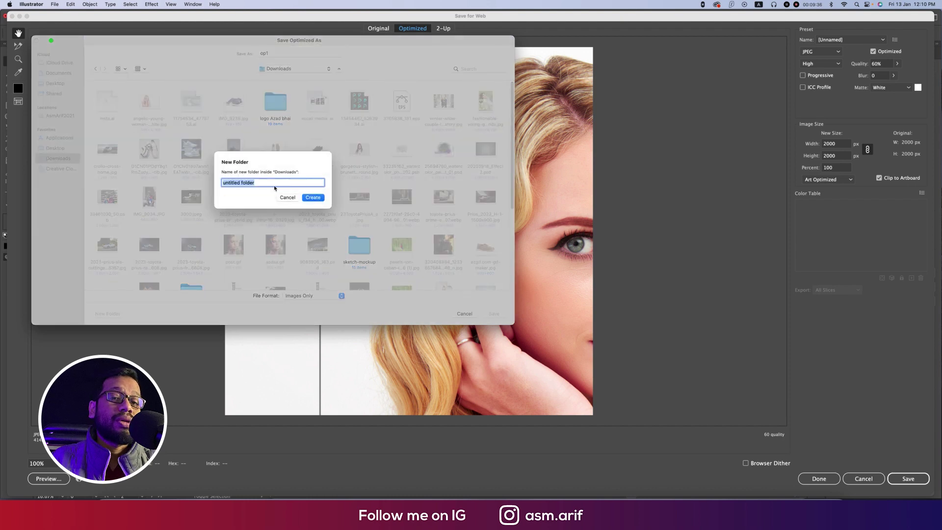
type("Sm t")
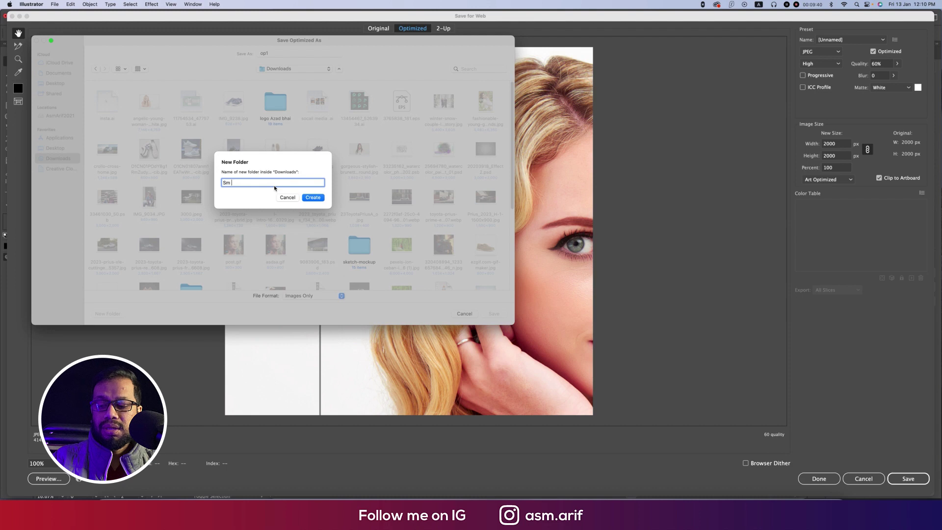
left_click(313, 198)
left_click(494, 314)
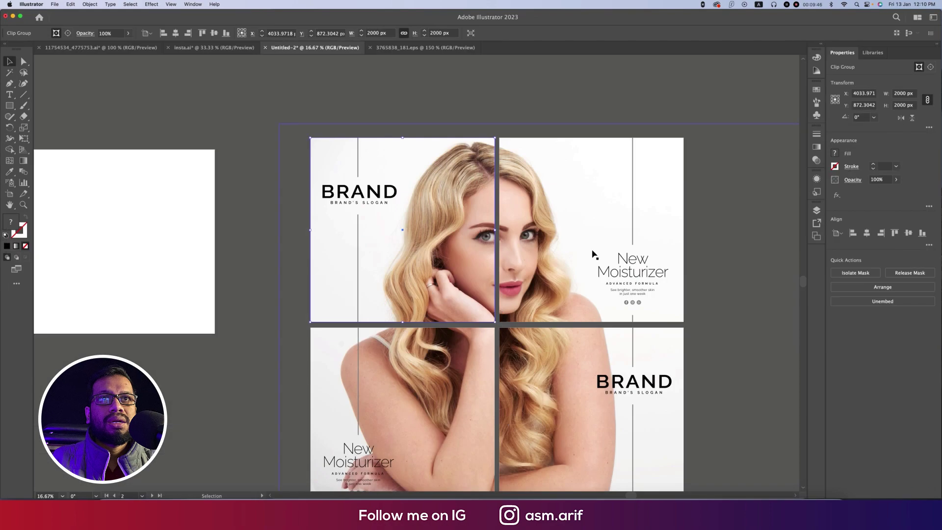
- Export the upper-right artboard with Save for Web as a JPEG named op2 in the Sm t folder
left_click(594, 253)
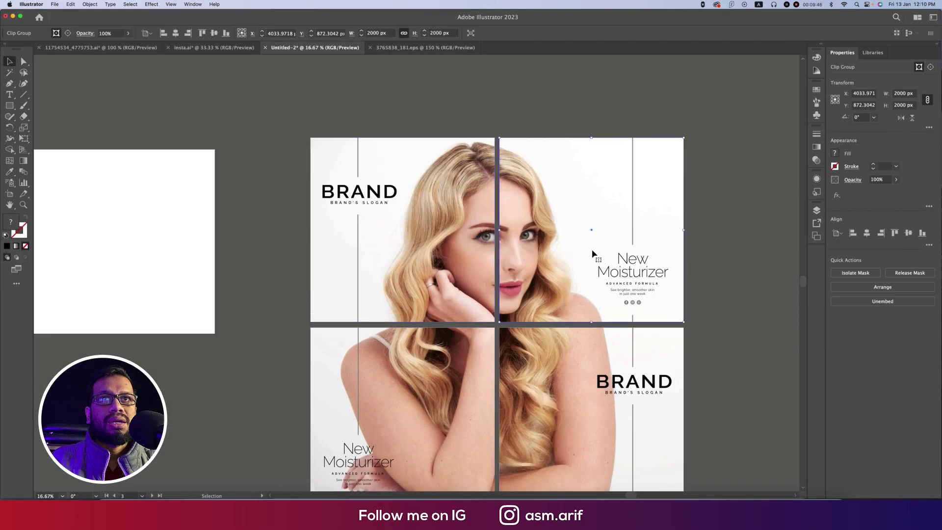
key("super+alt+shift+s")
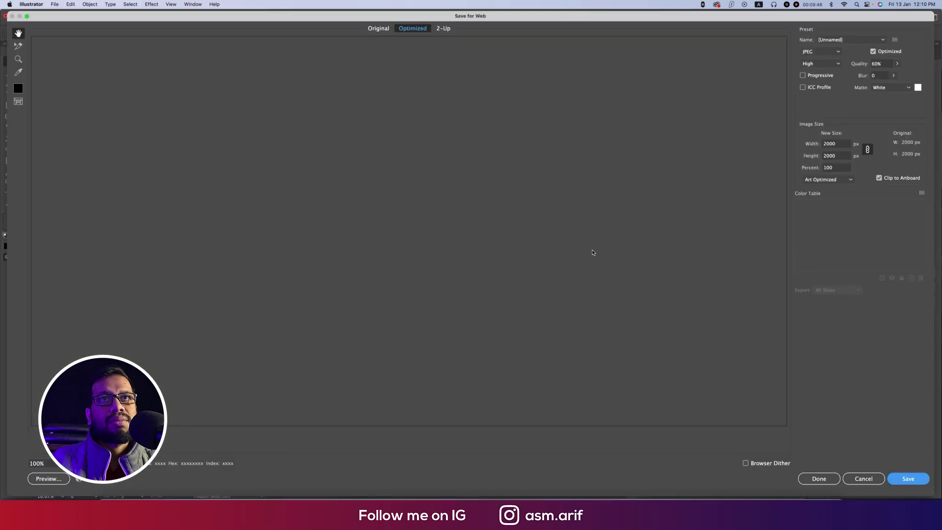
left_click(910, 480)
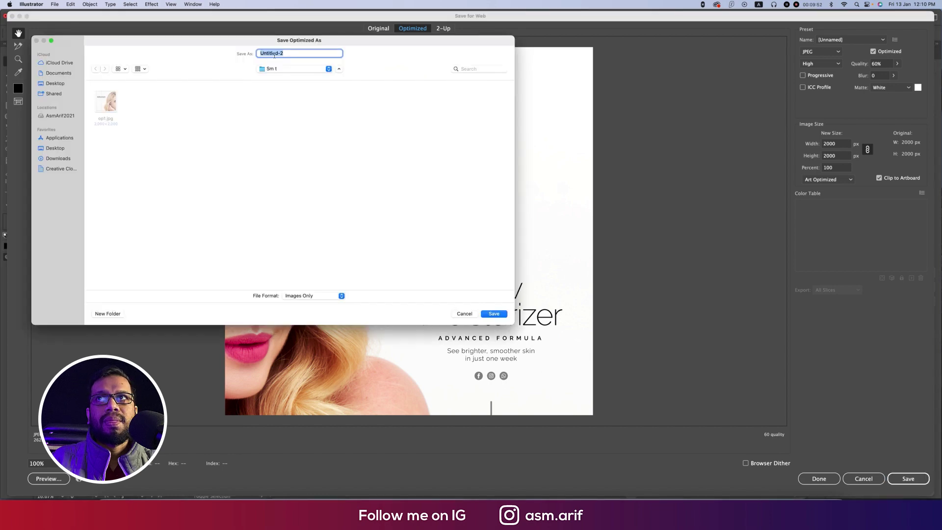
type("op2")
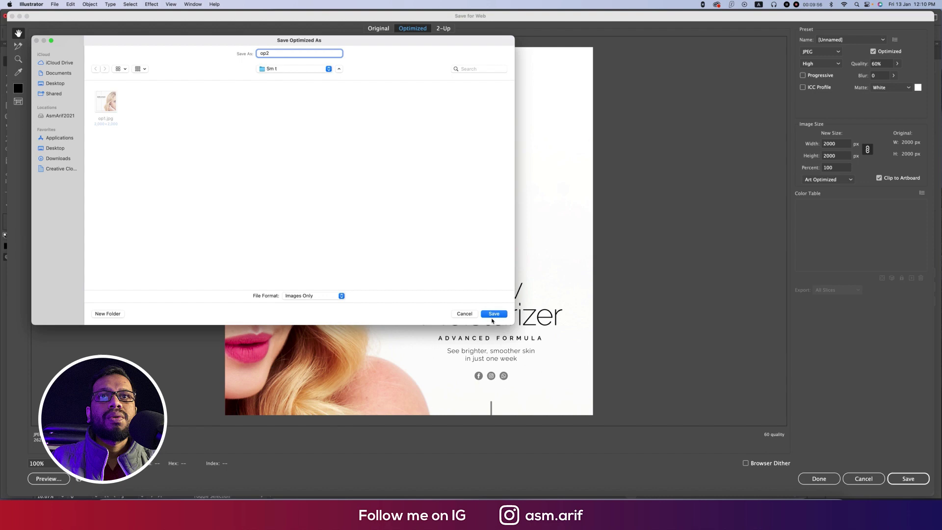
left_click(495, 315)
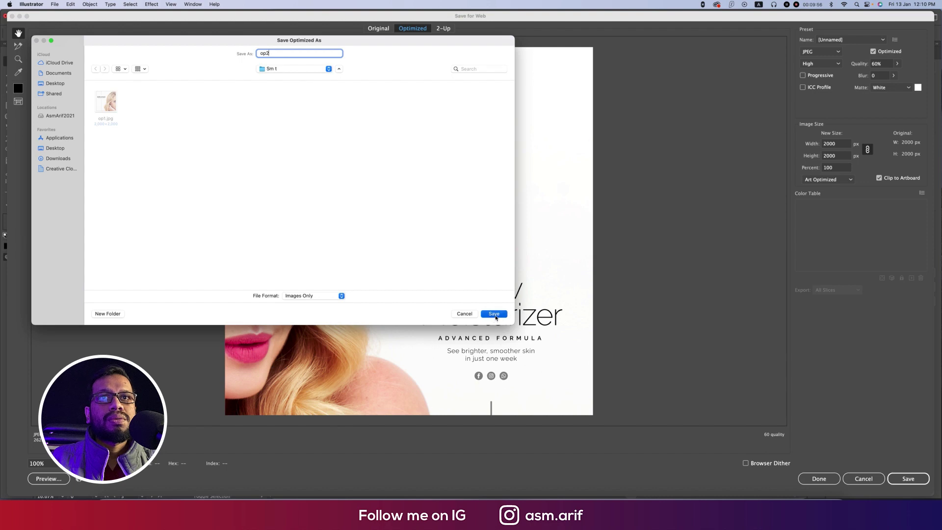
- Export the lower-left artboard with Save for Web as a JPEG named op3 in the Sm t folder
scroll(316, 322, "down", 4)
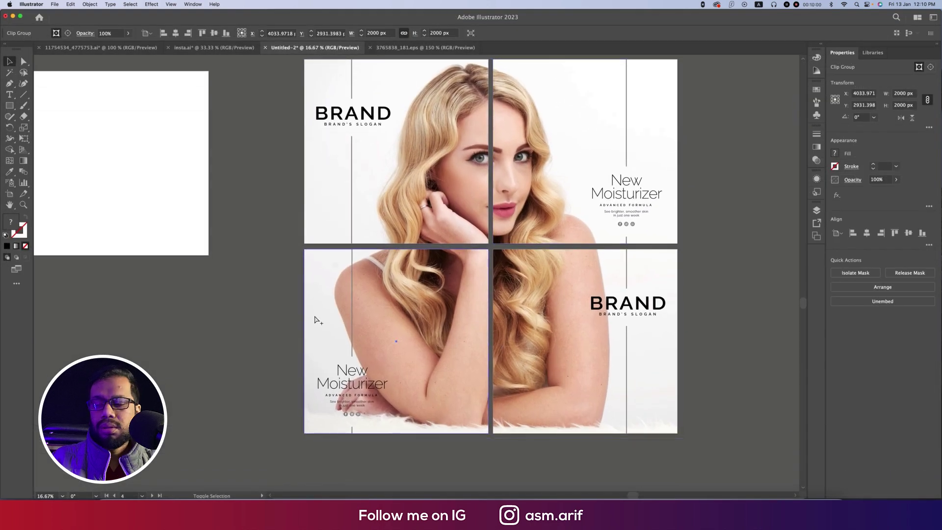
key("super+alt+shift+s")
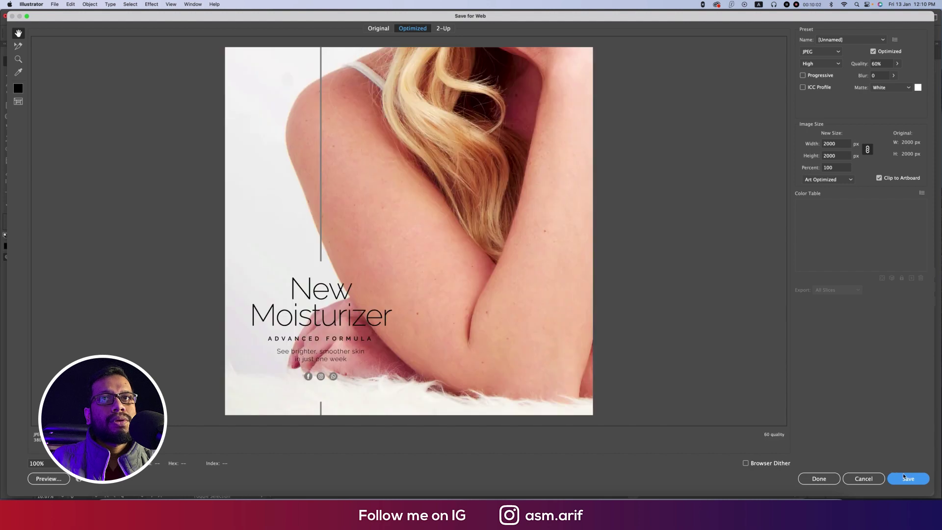
left_click(905, 477)
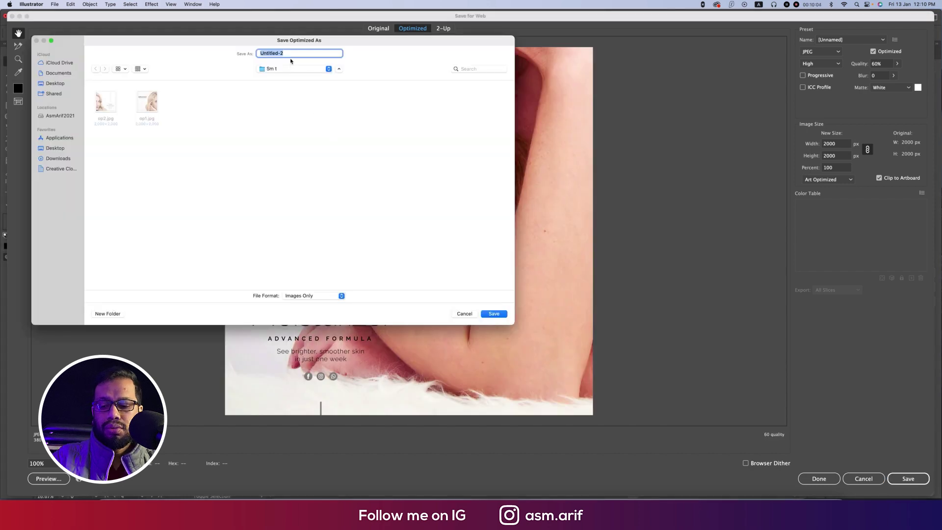
type("op3")
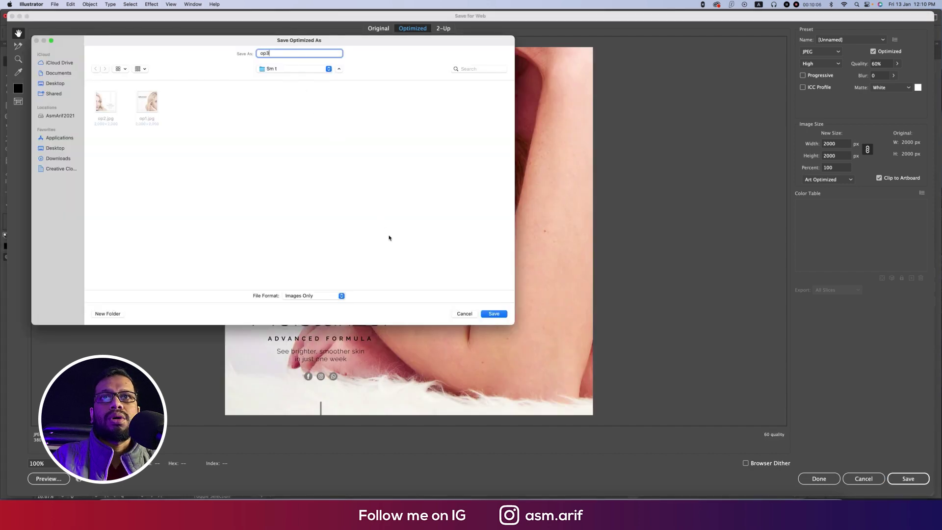
left_click(494, 314)
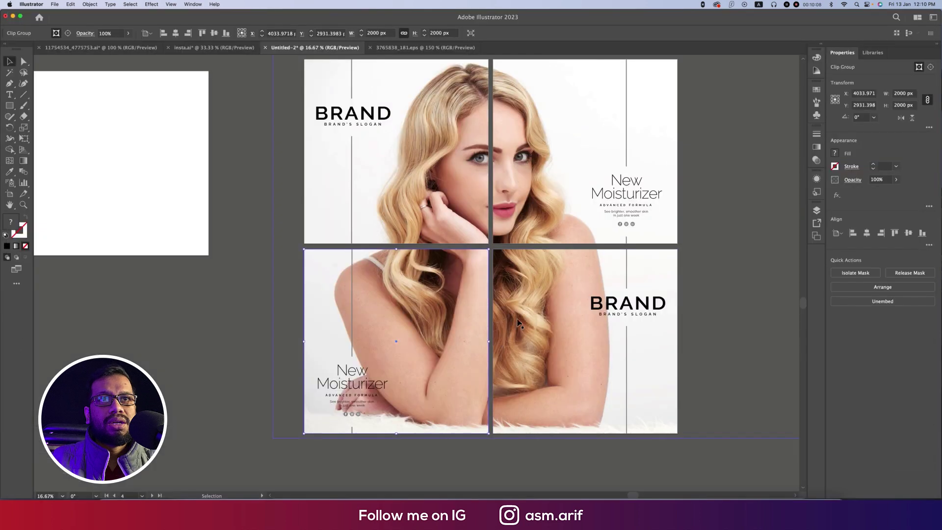
- Export the lower-right artboard with Save for Web as a JPEG named op4 in the Sm t folder, and deselect the artwork
key("super+alt+shift+s")
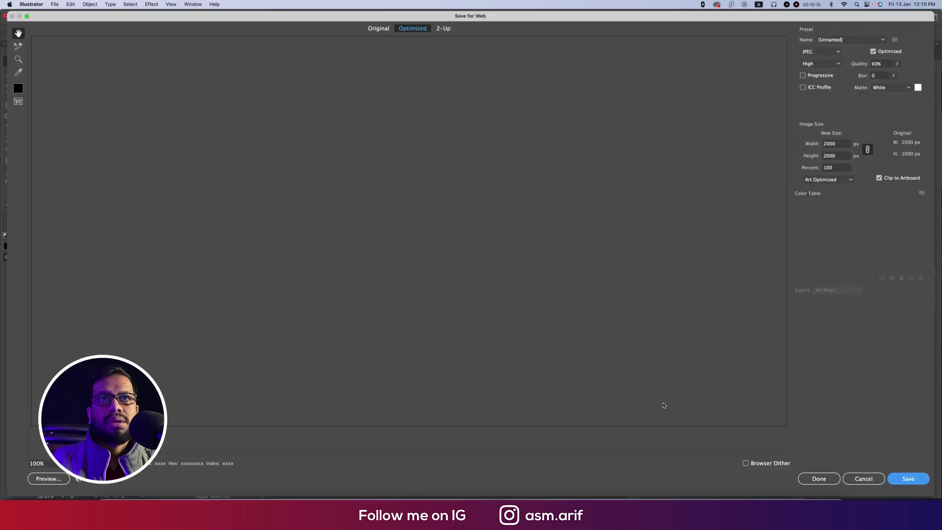
left_click(913, 483)
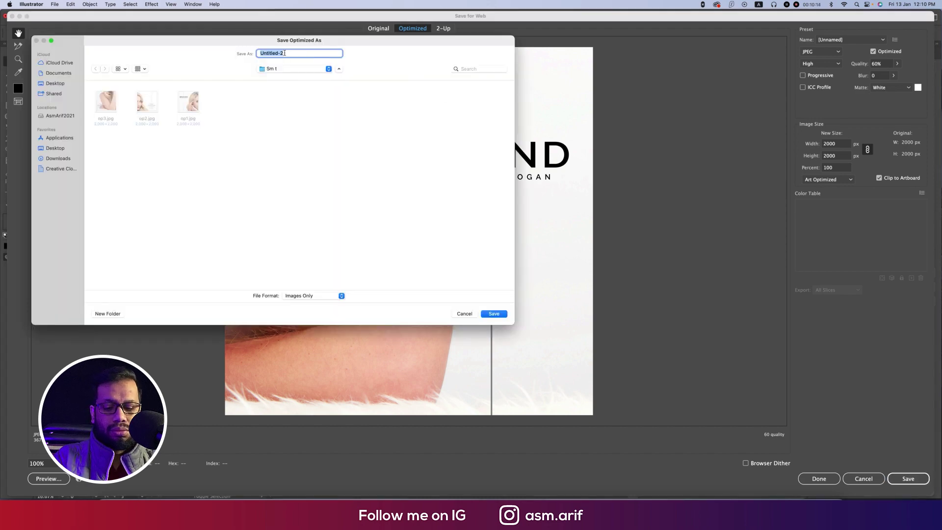
type("op4")
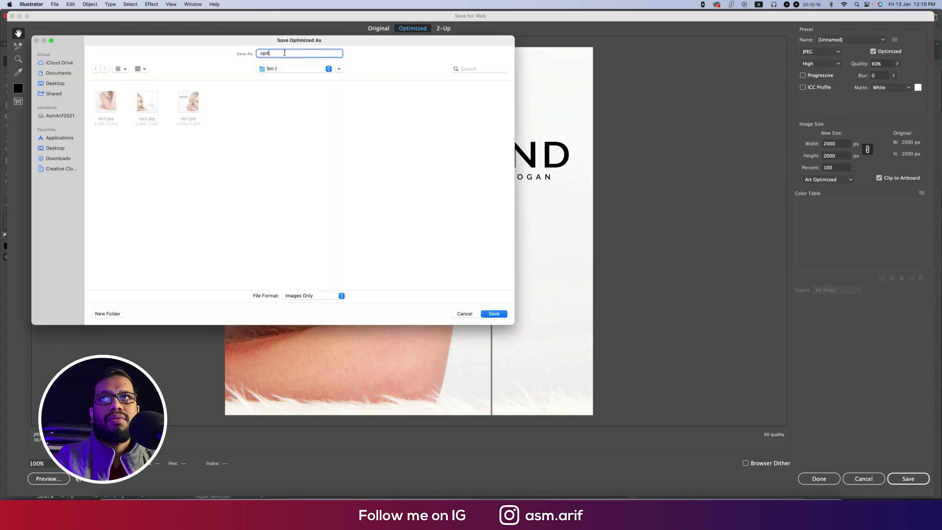
left_click(494, 314)
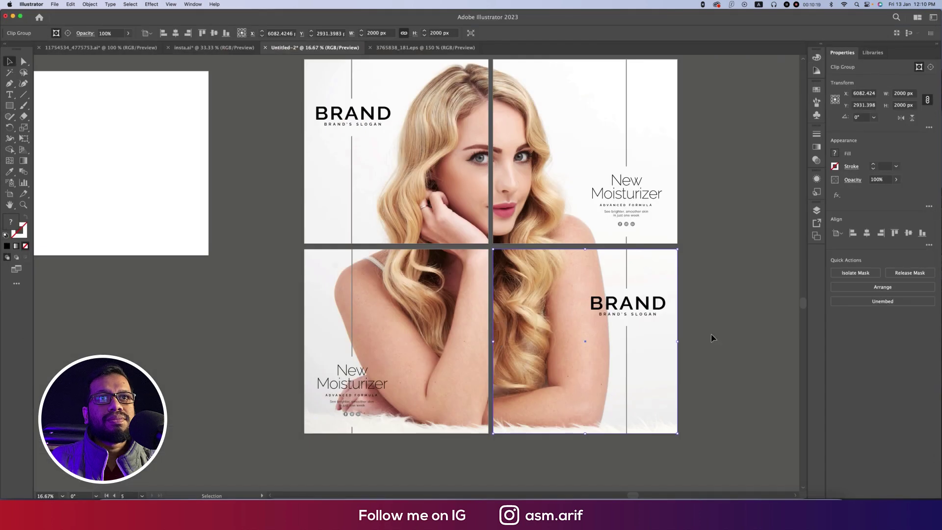
left_click(714, 338)
scroll(721, 309, "up", 1)
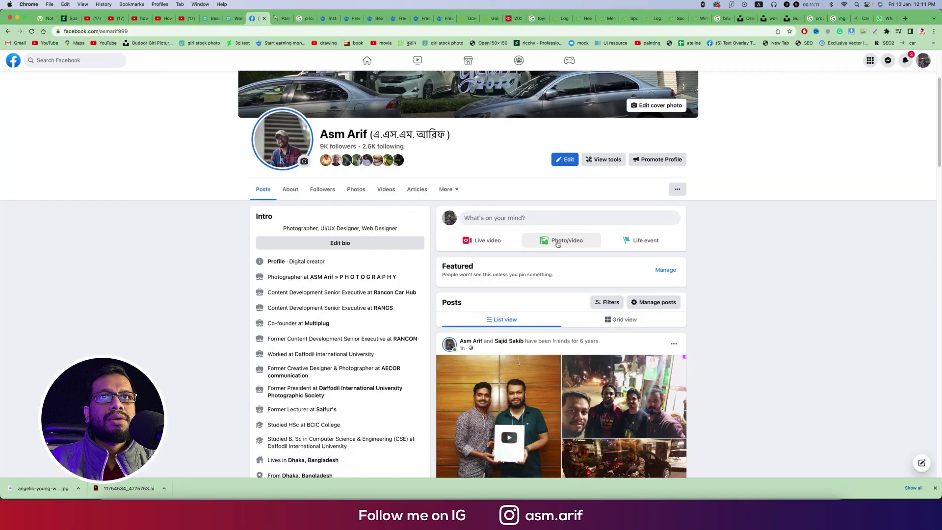
- Start a photo post on the Facebook profile in Chrome and add op1.jpg from the Sm t folder in Downloads
left_click(557, 243)
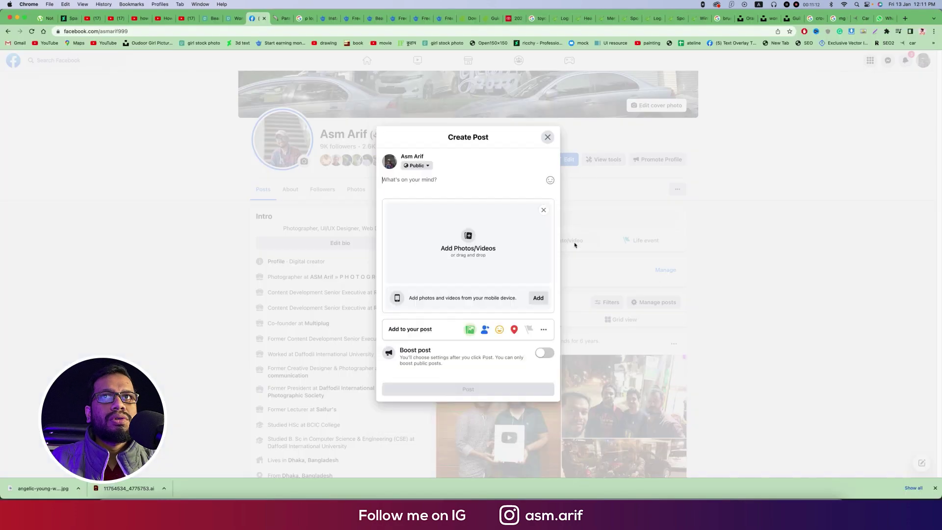
left_click(475, 235)
left_click(257, 123)
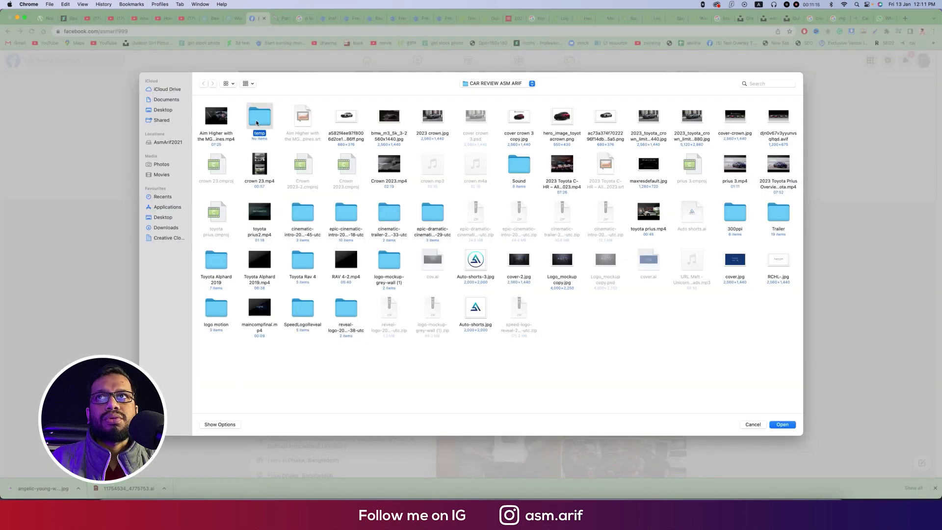
left_click(164, 227)
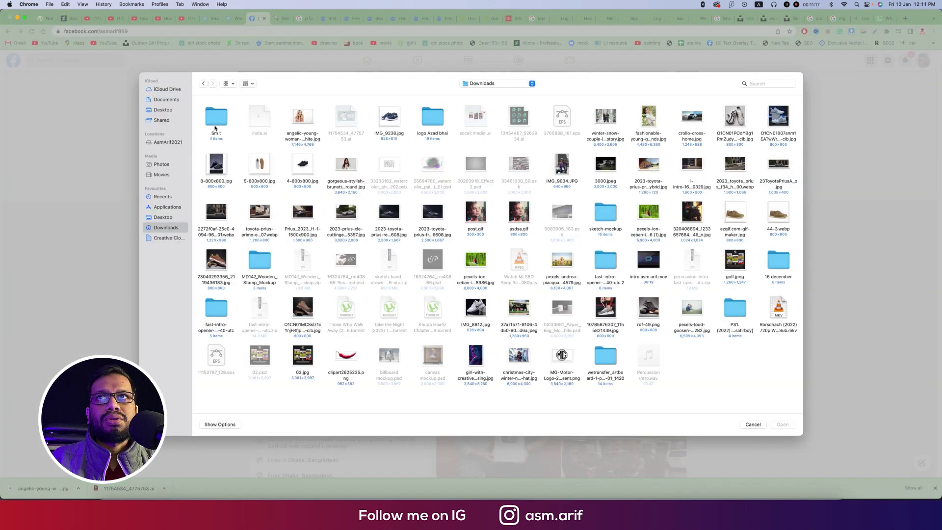
double_click(214, 127)
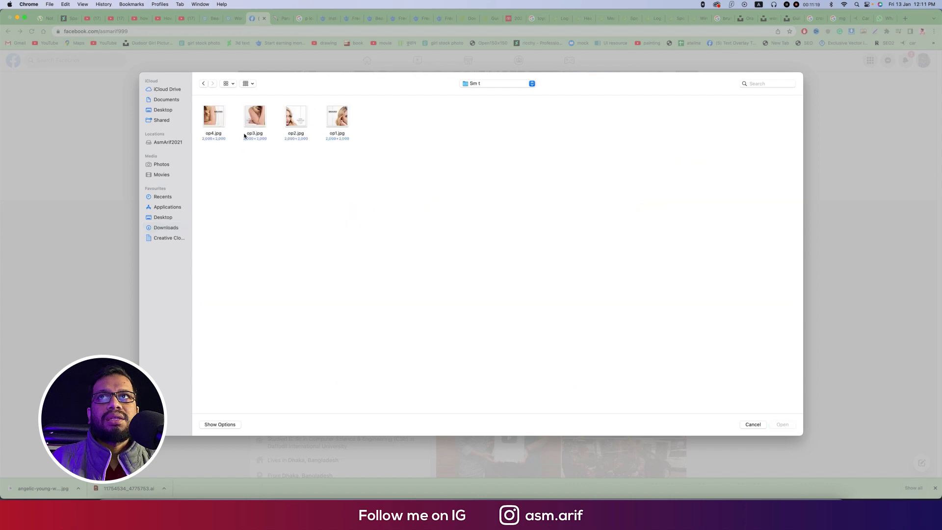
left_click(255, 121)
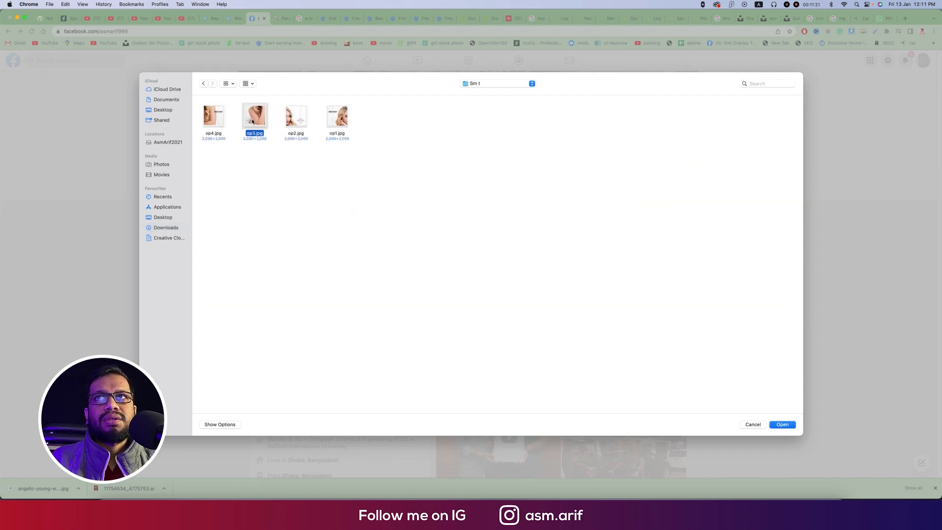
left_click(214, 118)
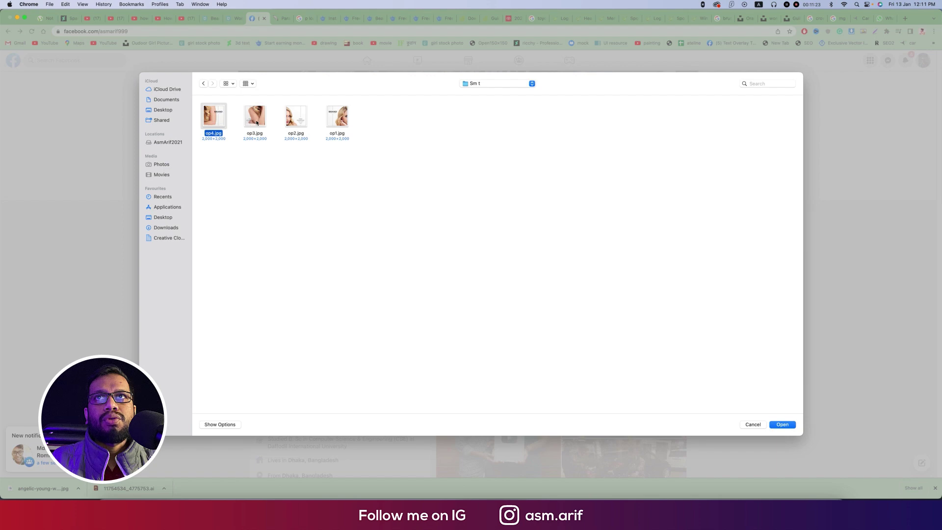
left_click(338, 123)
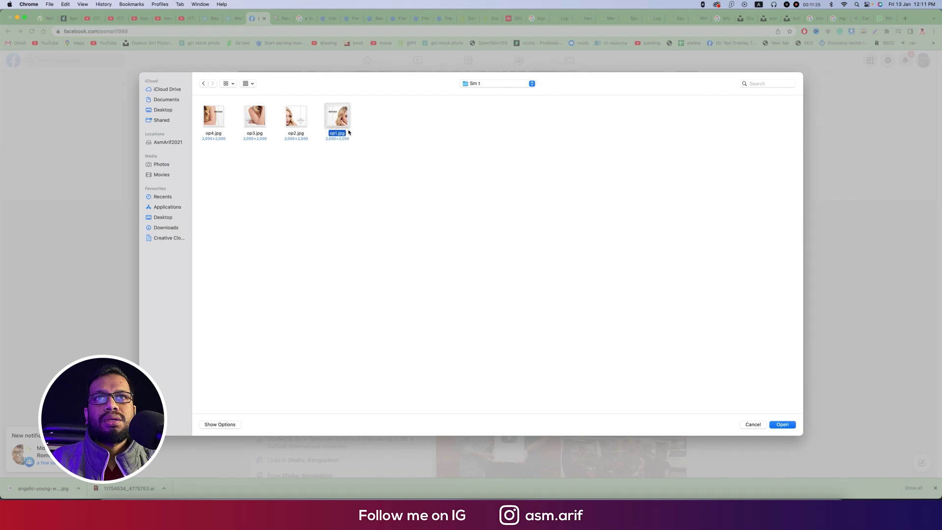
left_click(787, 426)
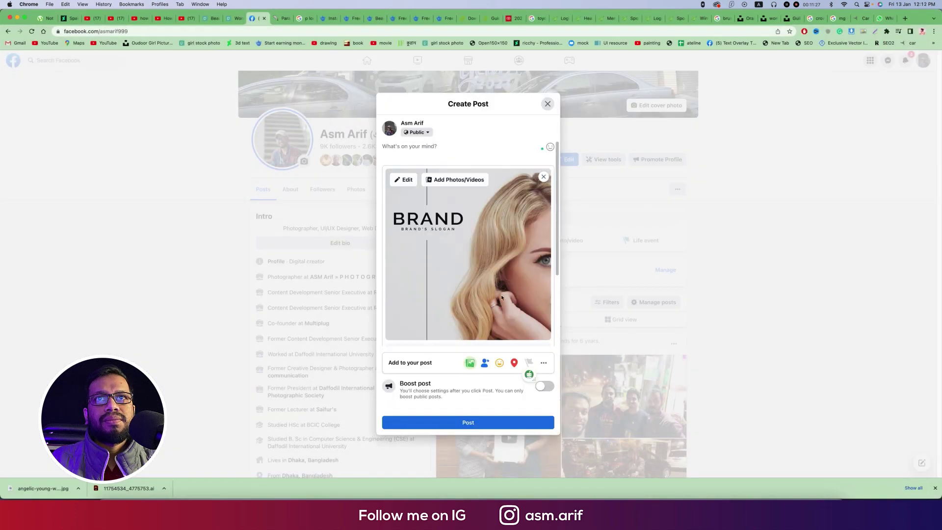
- Add op2.jpg, op3.jpg and op4.jpg to the post one at a time, in that order
left_click(435, 183)
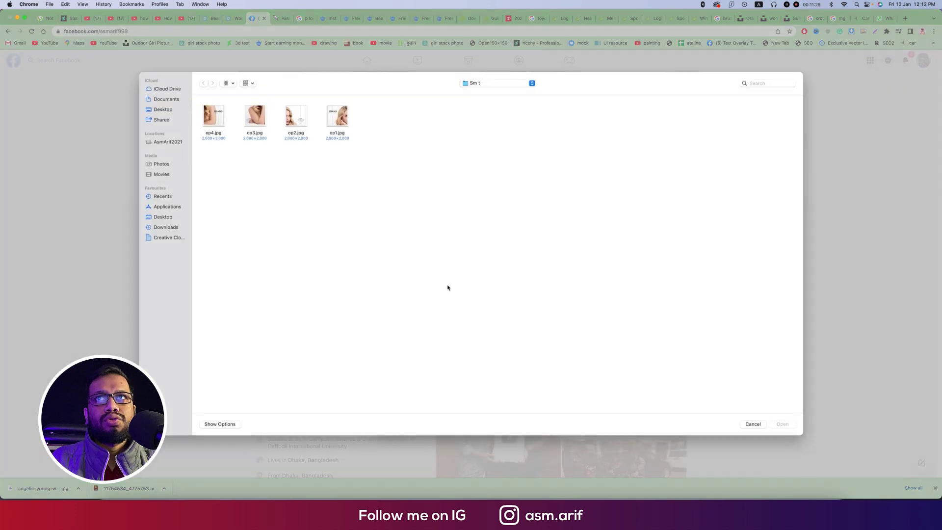
left_click(301, 118)
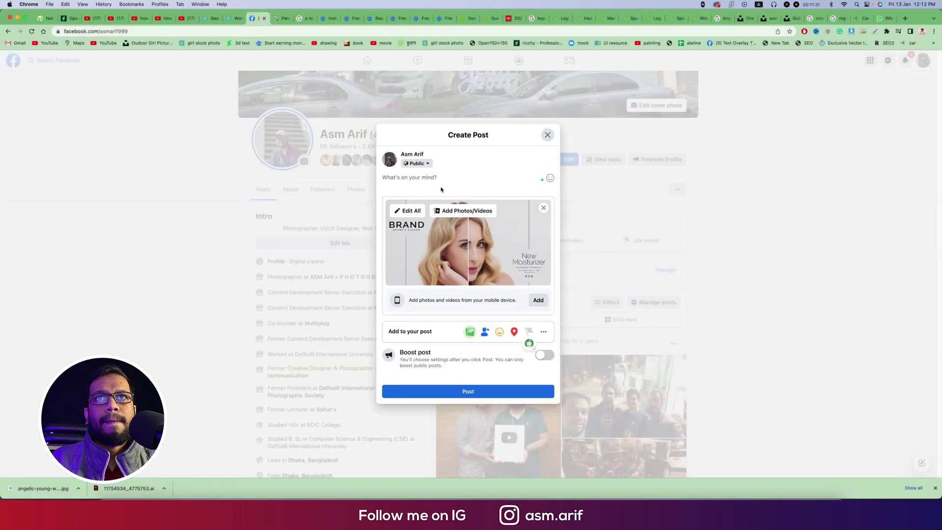
left_click(437, 212)
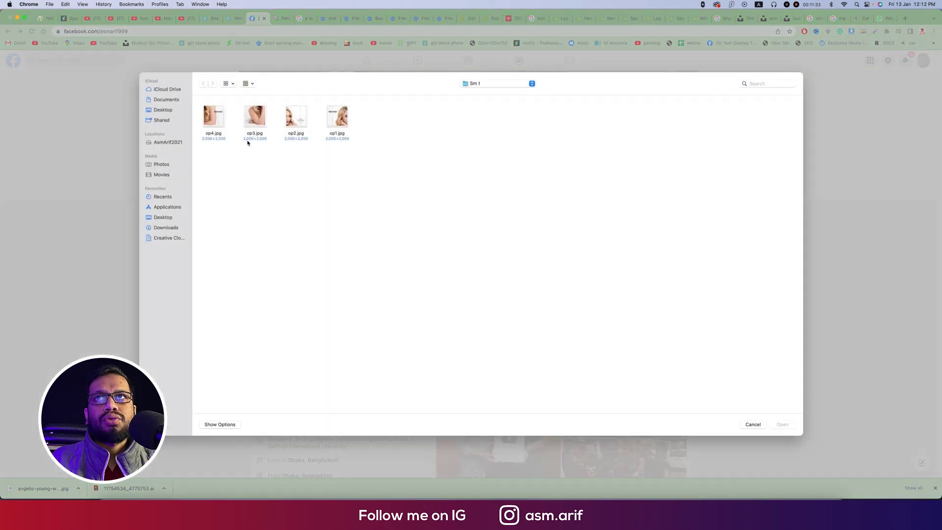
double_click(248, 138)
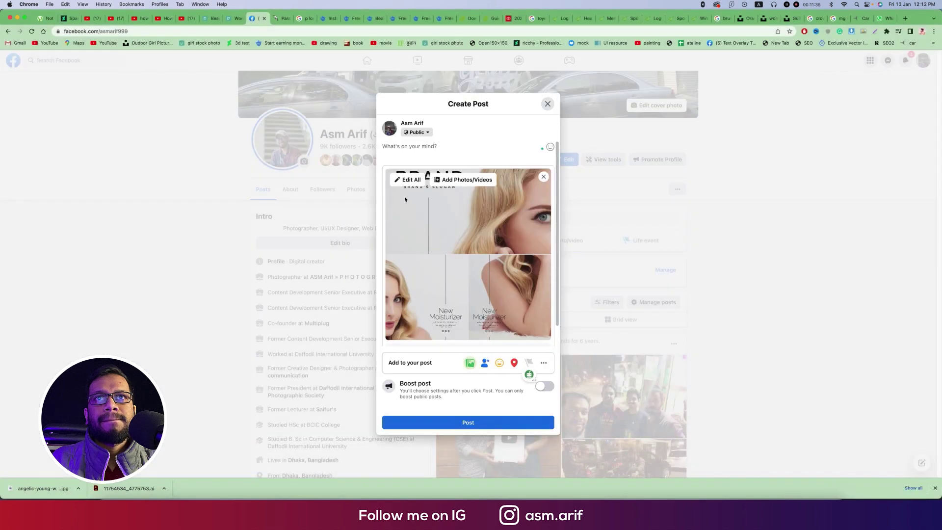
left_click(455, 179)
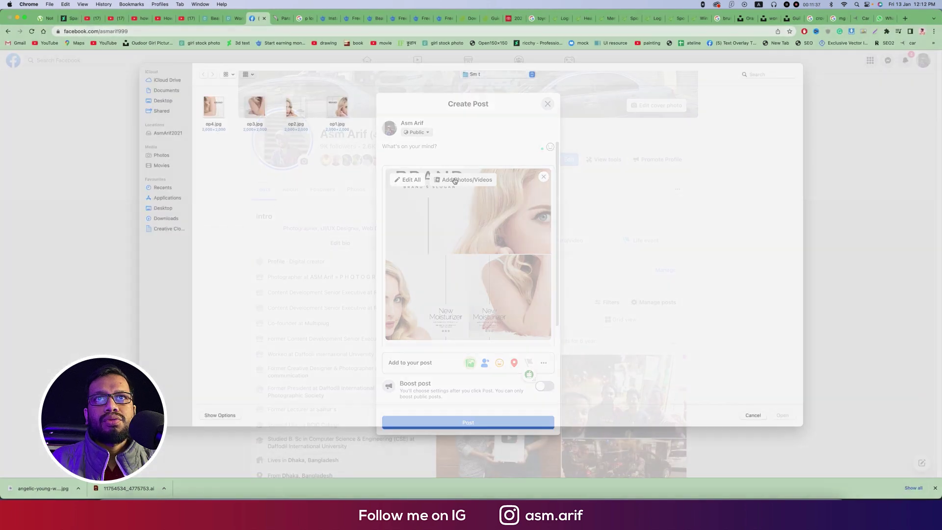
double_click(214, 117)
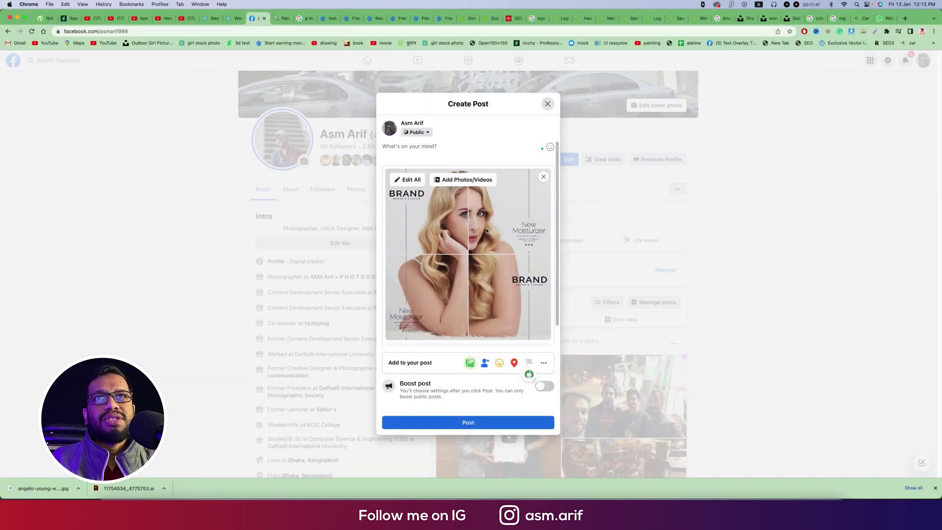
- Set the post's audience to Only me and publish the four-image post
scroll(495, 254, "down", 1)
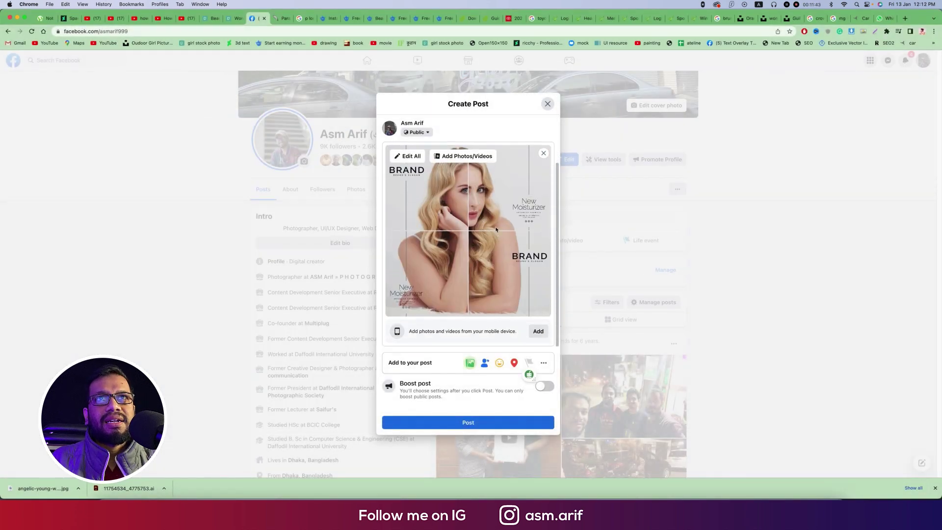
left_click(418, 133)
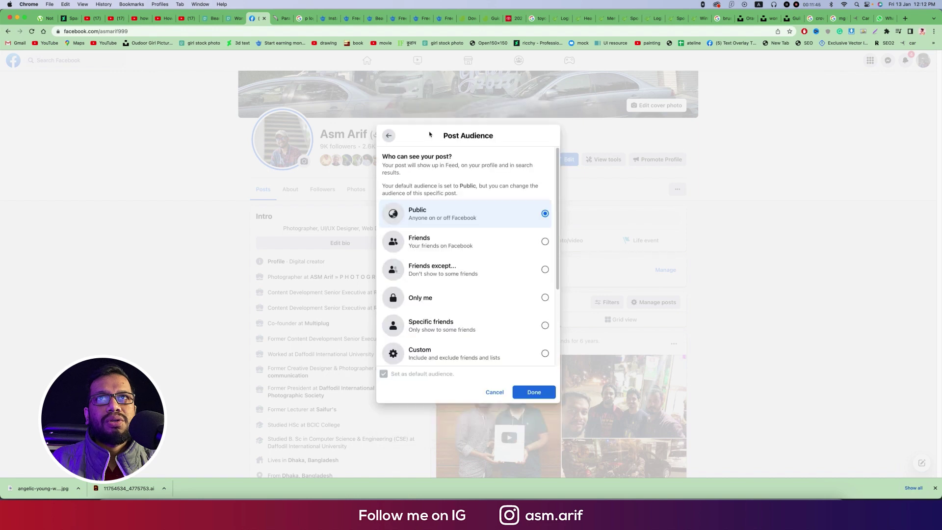
scroll(437, 338, "down", 2)
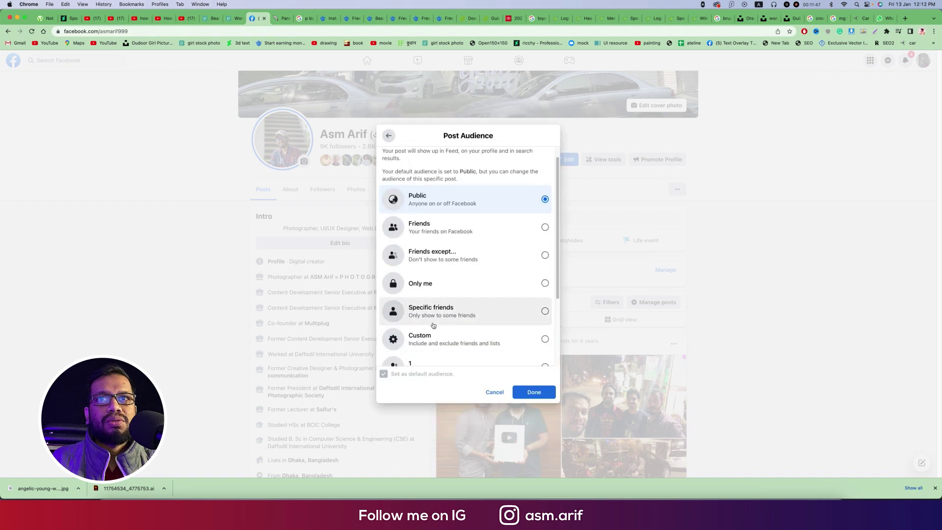
left_click(430, 265)
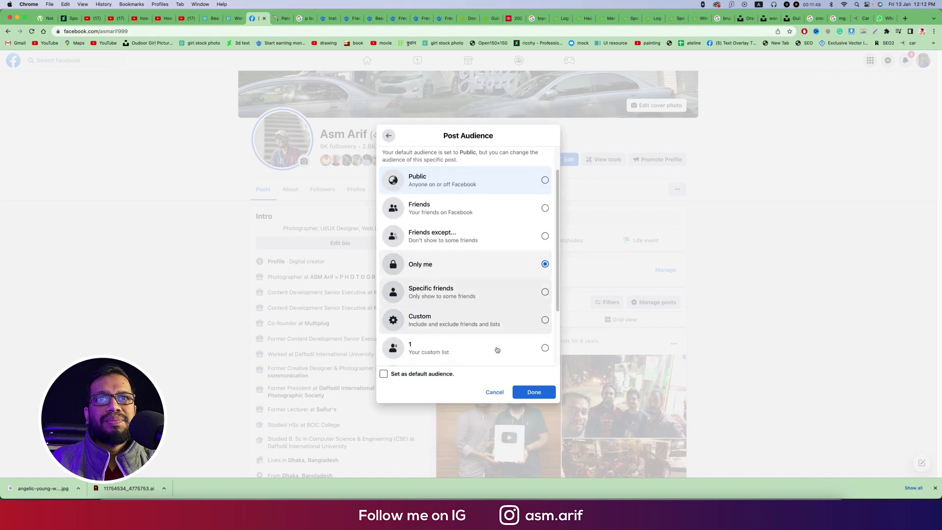
left_click(383, 373)
left_click(534, 392)
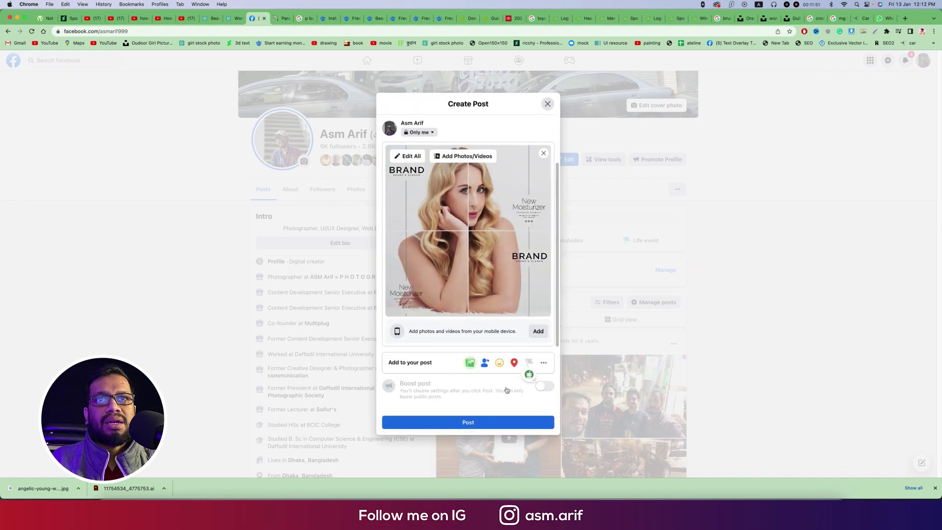
left_click(516, 423)
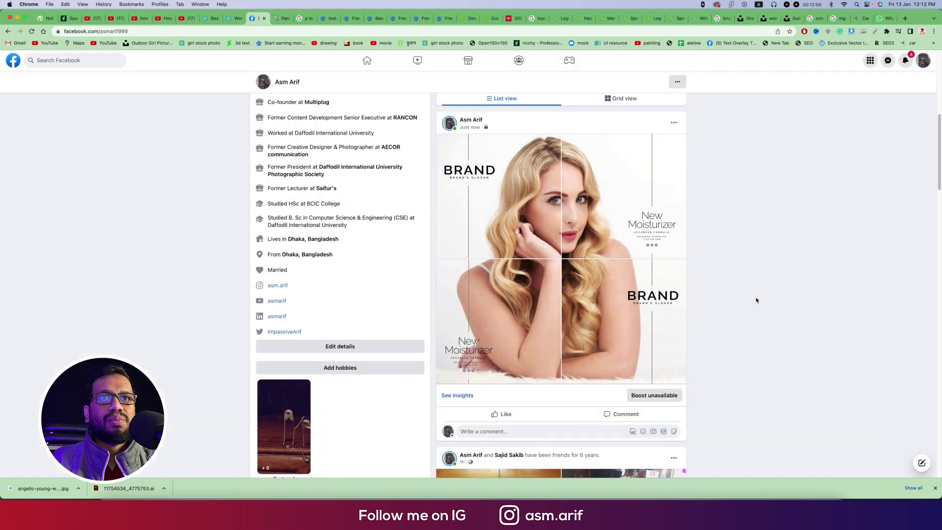
- Examine how the four squares line up in the published post on the profile, and switch back to Illustrator
scroll(757, 300, "down", 5)
scroll(756, 300, "up", 15)
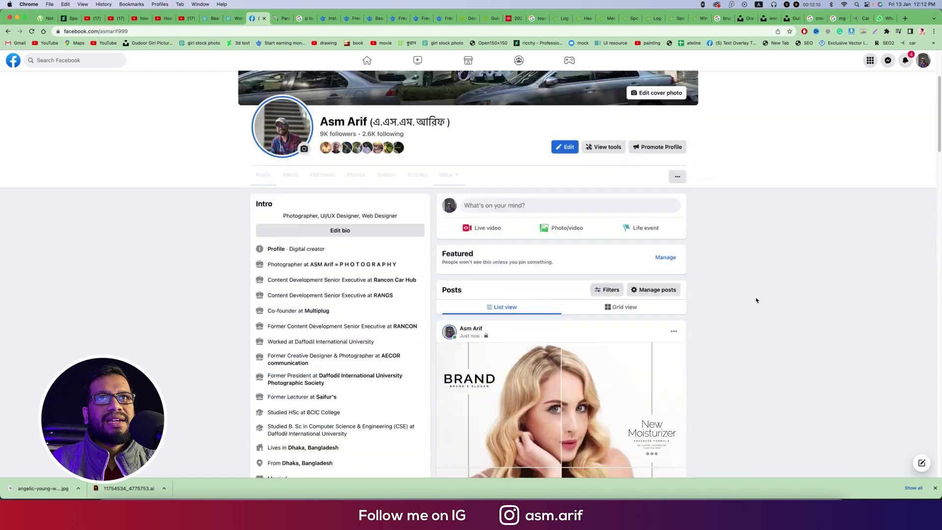
scroll(756, 300, "down", 10)
scroll(757, 300, "up", 1)
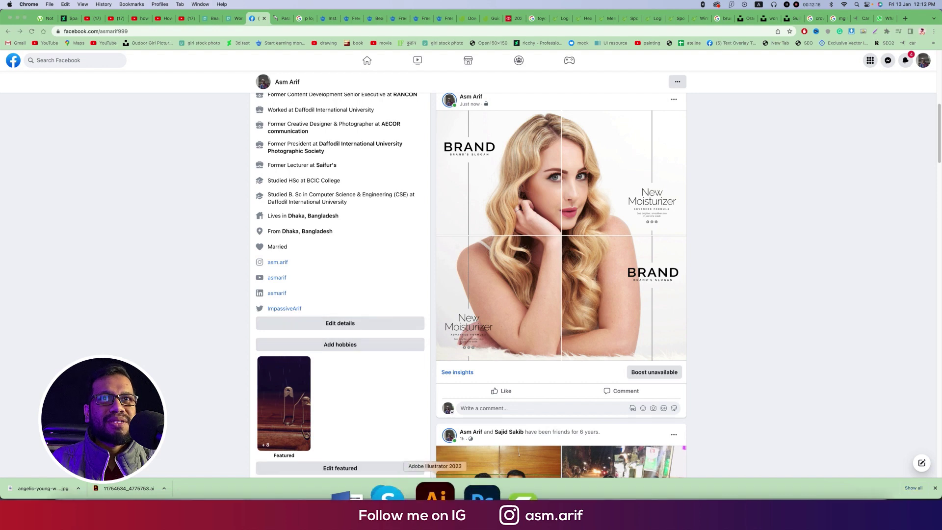
left_click(452, 491)
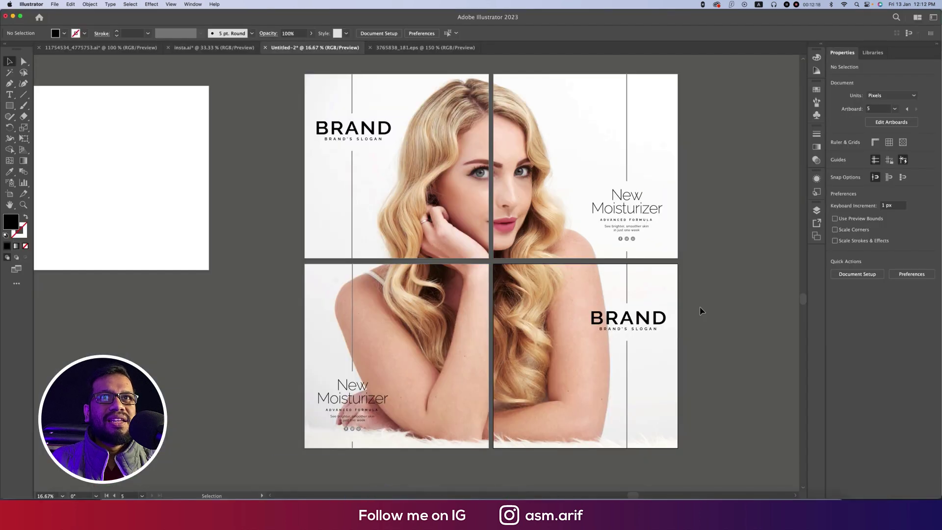